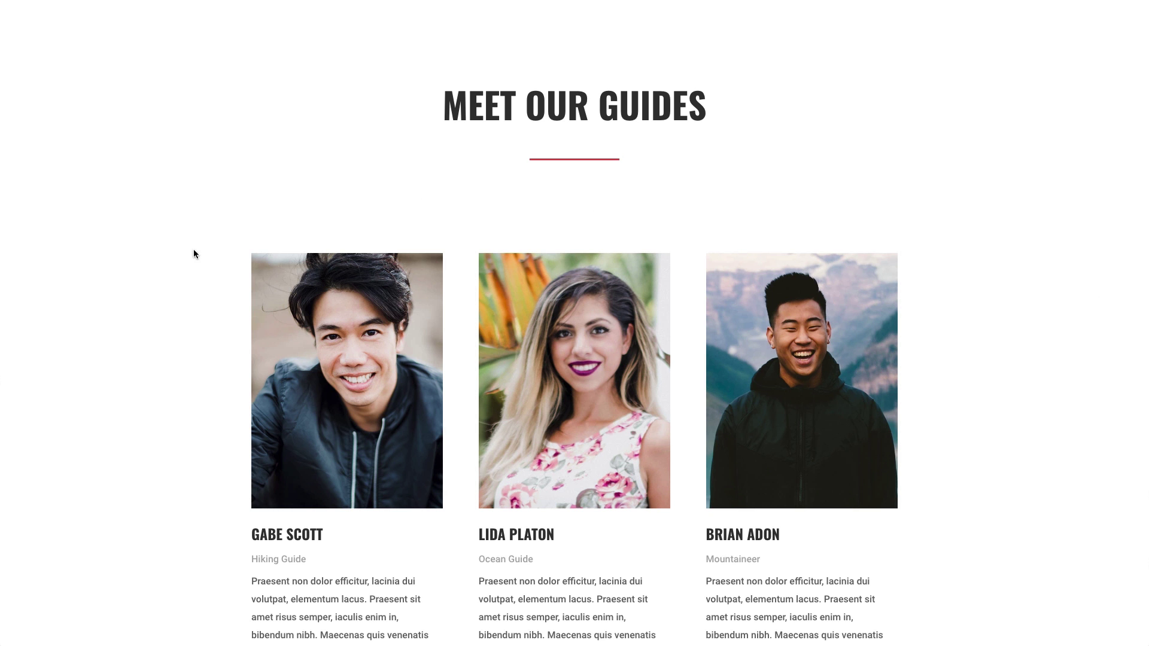
# Examine the three guide profiles in the Meet Our Guides section, including their photos, positions, descriptions and social links.
pyautogui.scroll(-3, 152, 266)
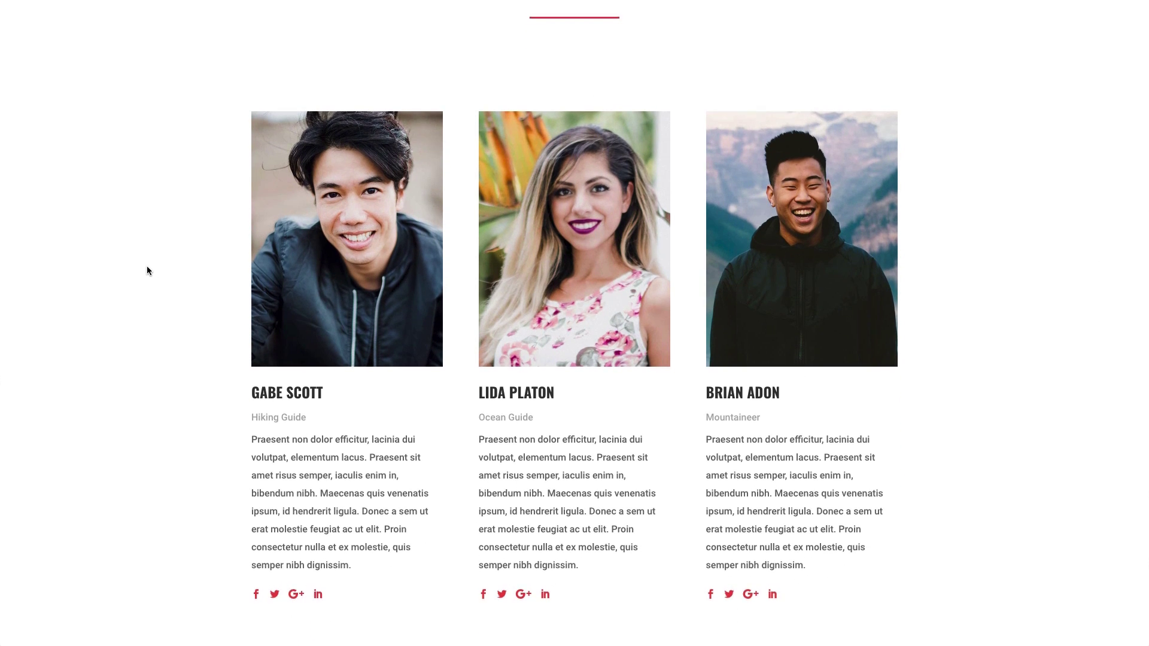
pyautogui.scroll(-1, 147, 271)
pyautogui.scroll(1, 148, 270)
pyautogui.scroll(-3, 147, 270)
pyautogui.scroll(3, 147, 270)
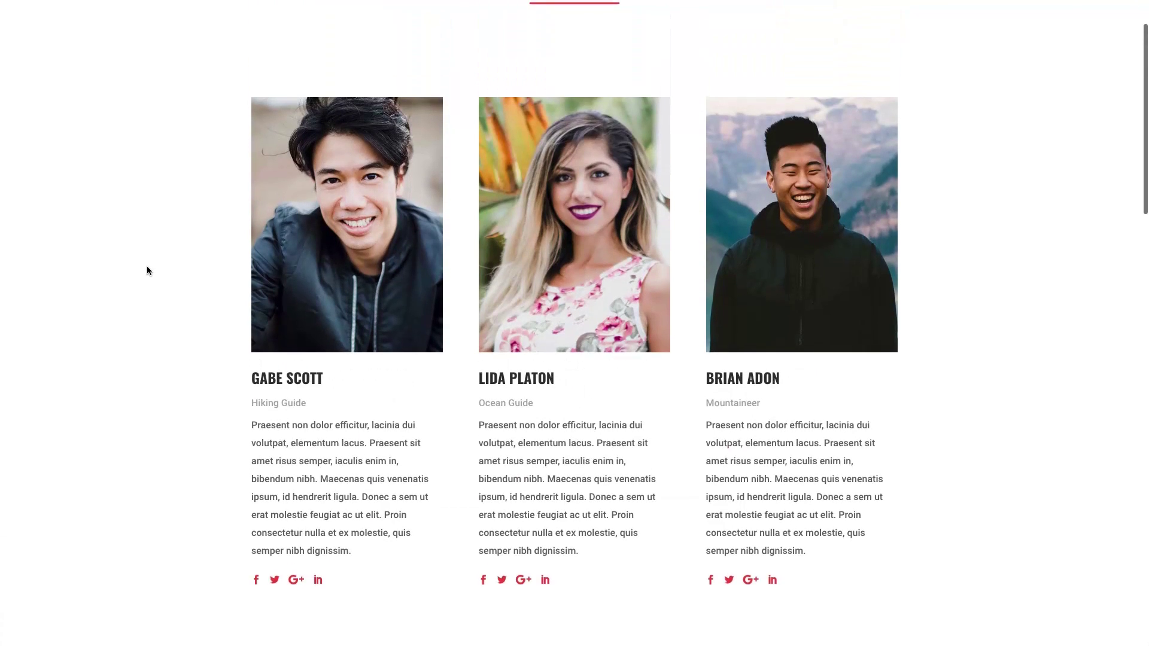
pyautogui.scroll(-1, 147, 270)
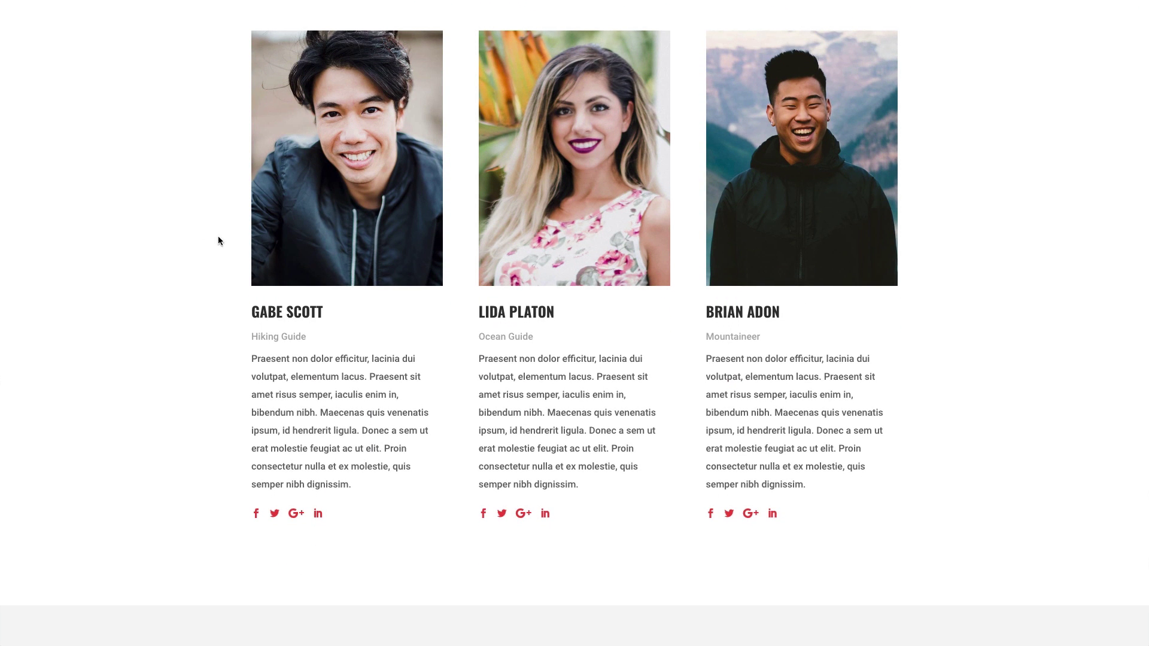
pyautogui.scroll(1, 141, 248)
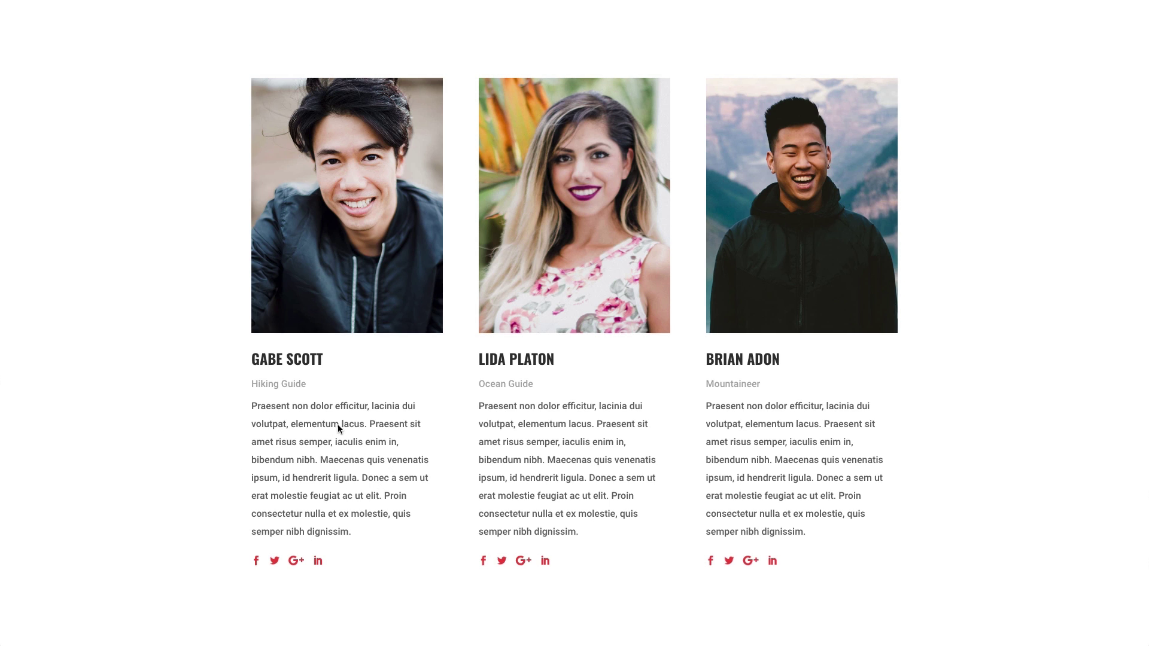
pyautogui.scroll(-1, 336, 404)
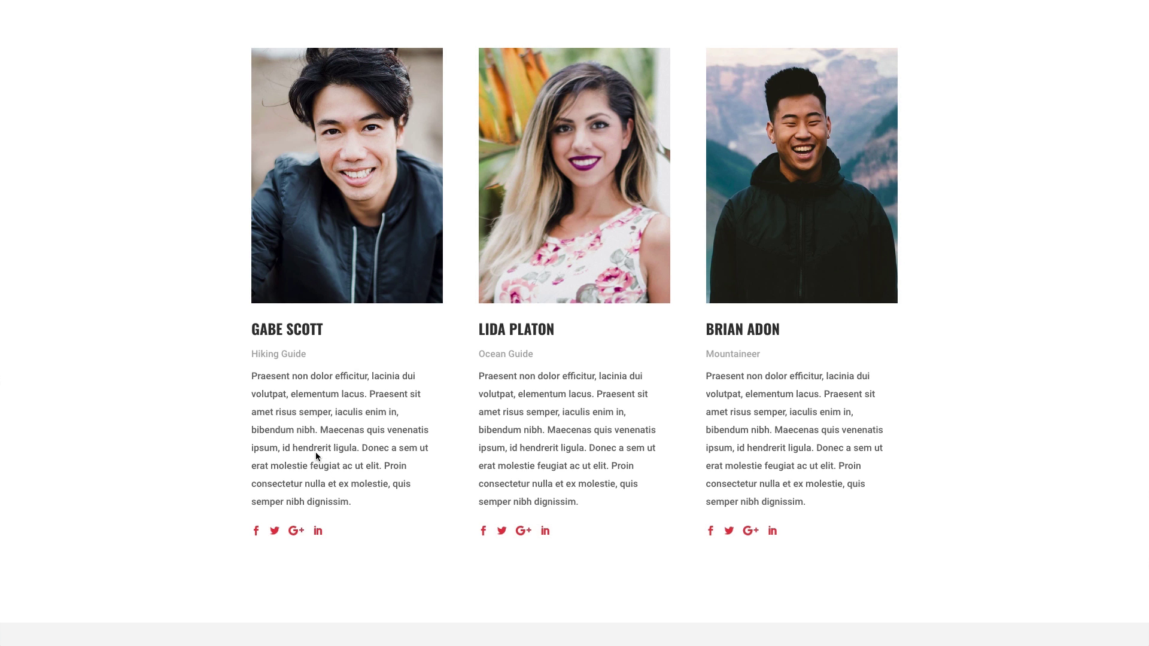
pyautogui.scroll(5, 311, 446)
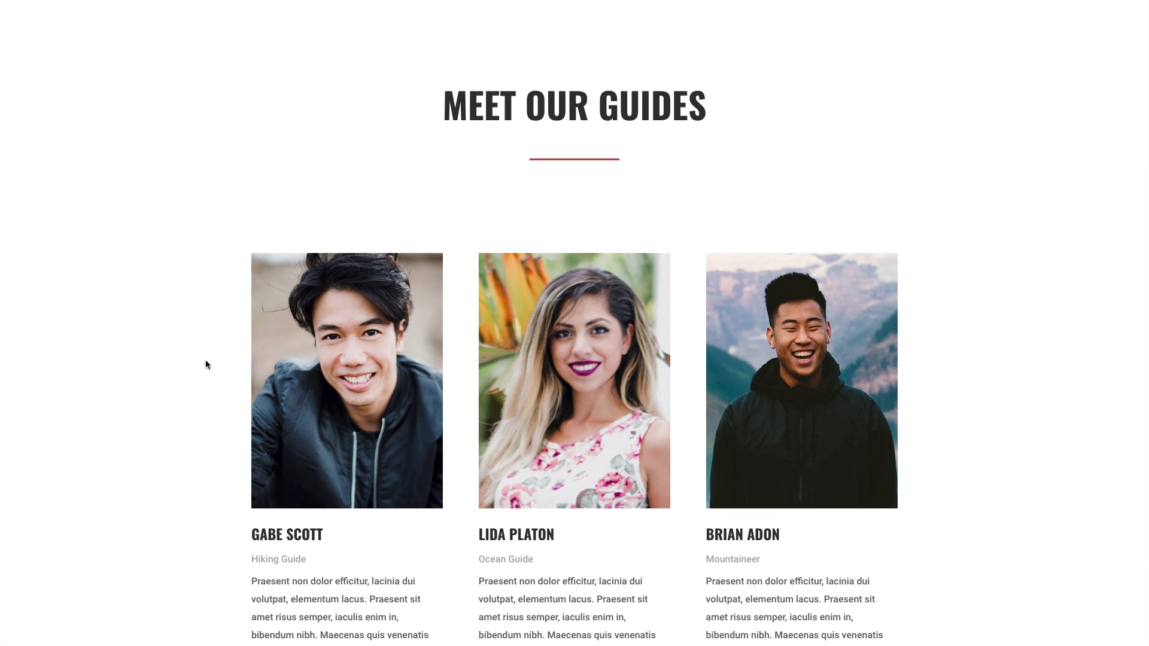
# Enable the Visual Builder on the page and delete the three person modules below the Meet Our Guides heading.
pyautogui.click(257, 0)
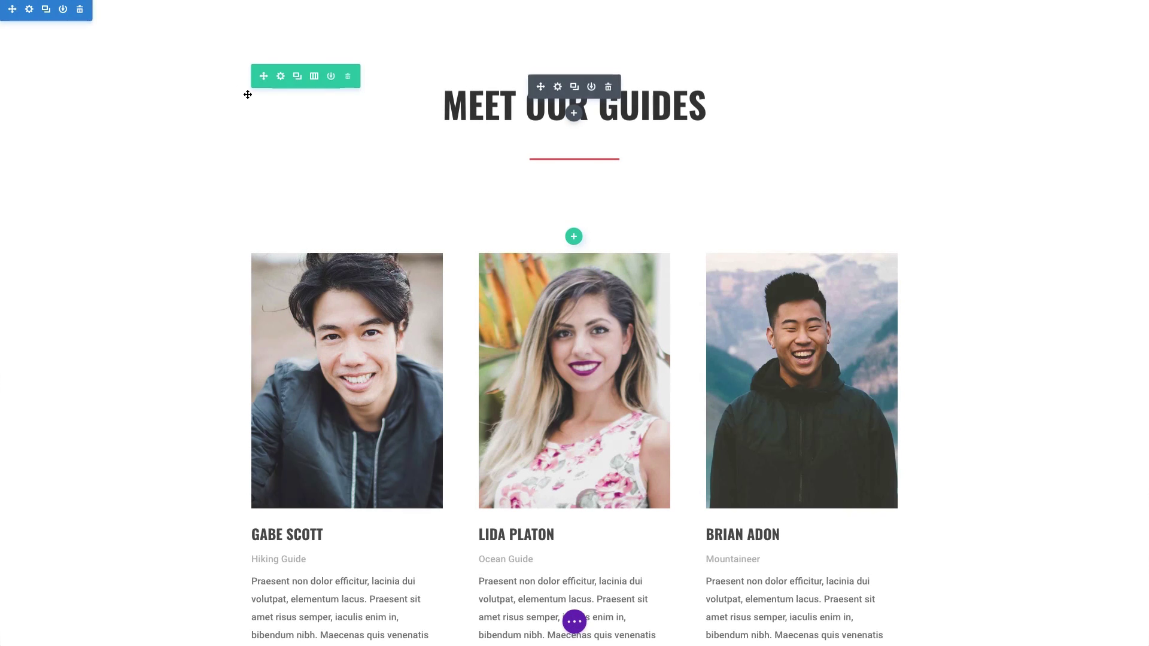
pyautogui.scroll(-2, 162, 251)
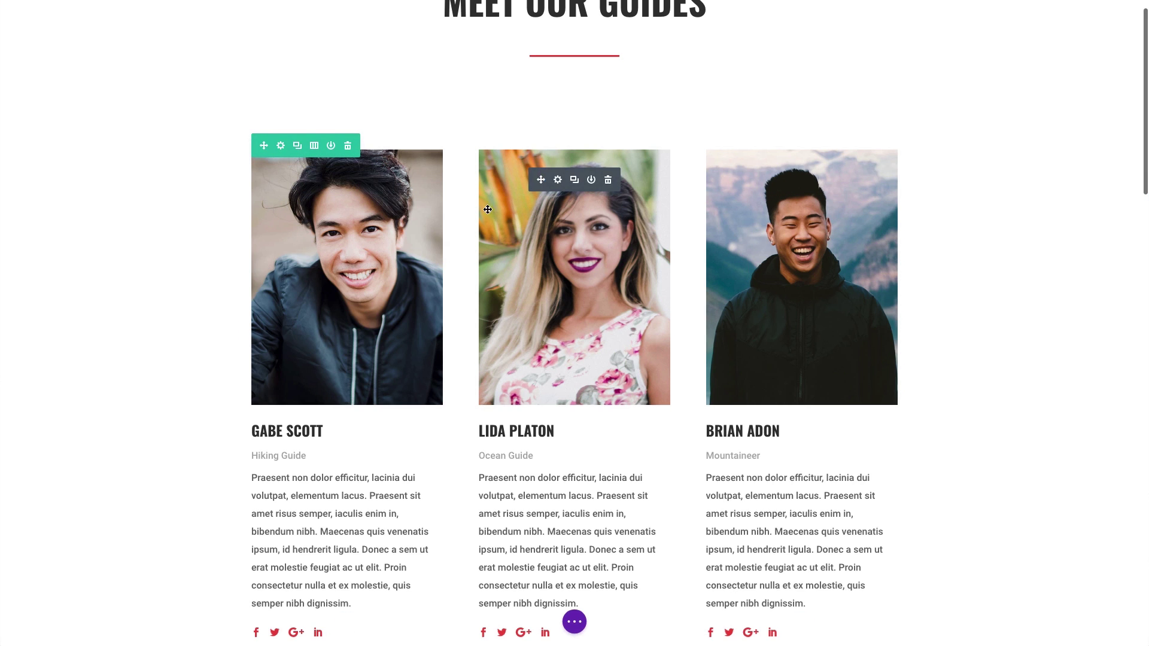
pyautogui.moveTo(383, 185)
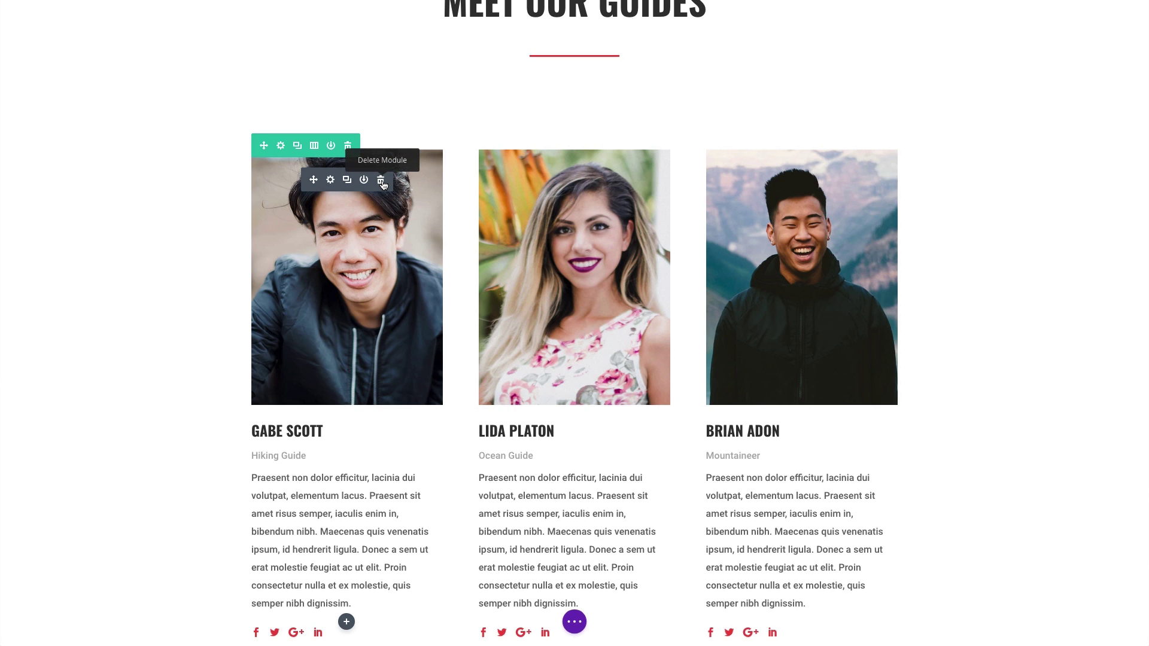
pyautogui.click(381, 181)
pyautogui.click(610, 183)
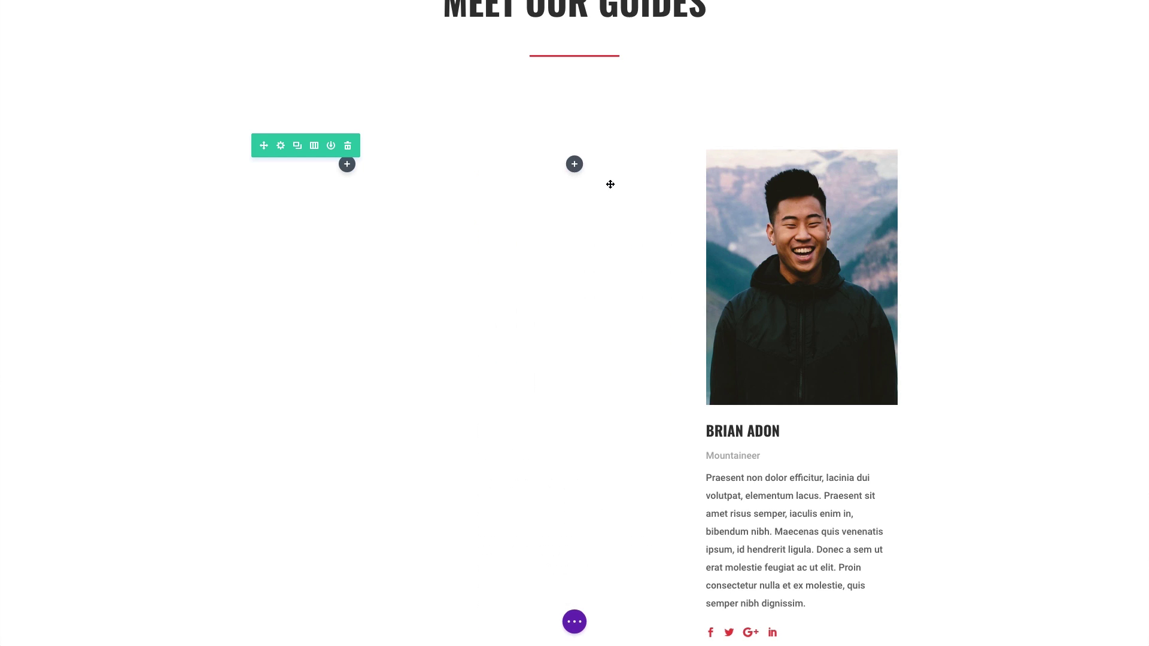
pyautogui.click(835, 179)
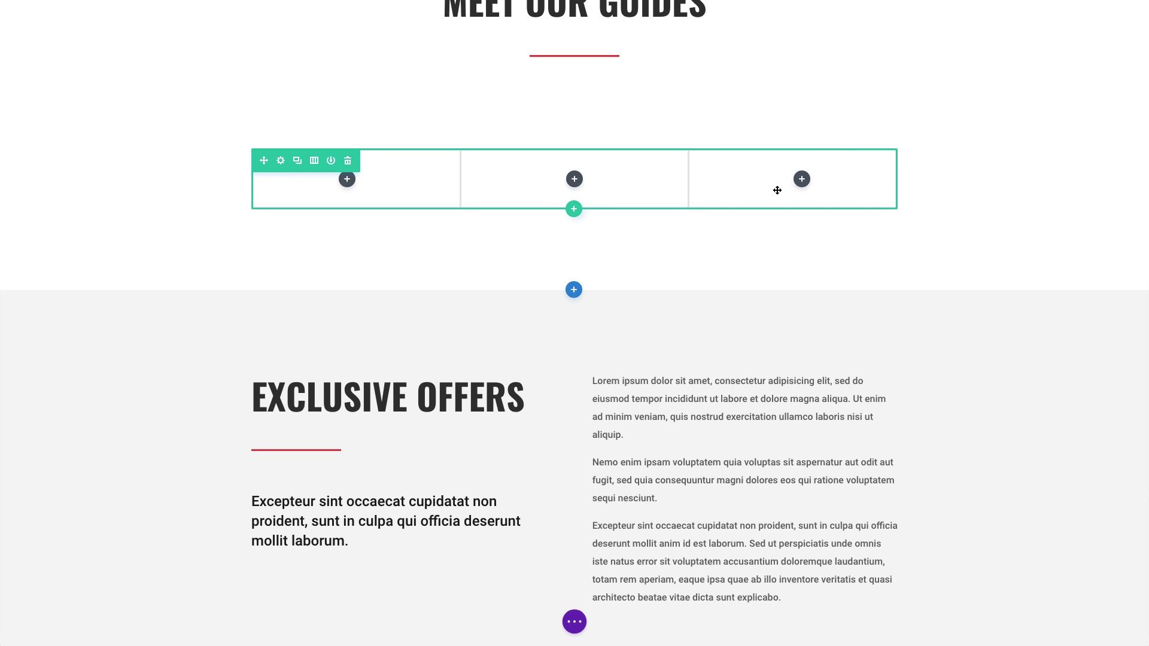
# Insert a Person module into the first column of the empty three-column row.
pyautogui.scroll(2, 310, 251)
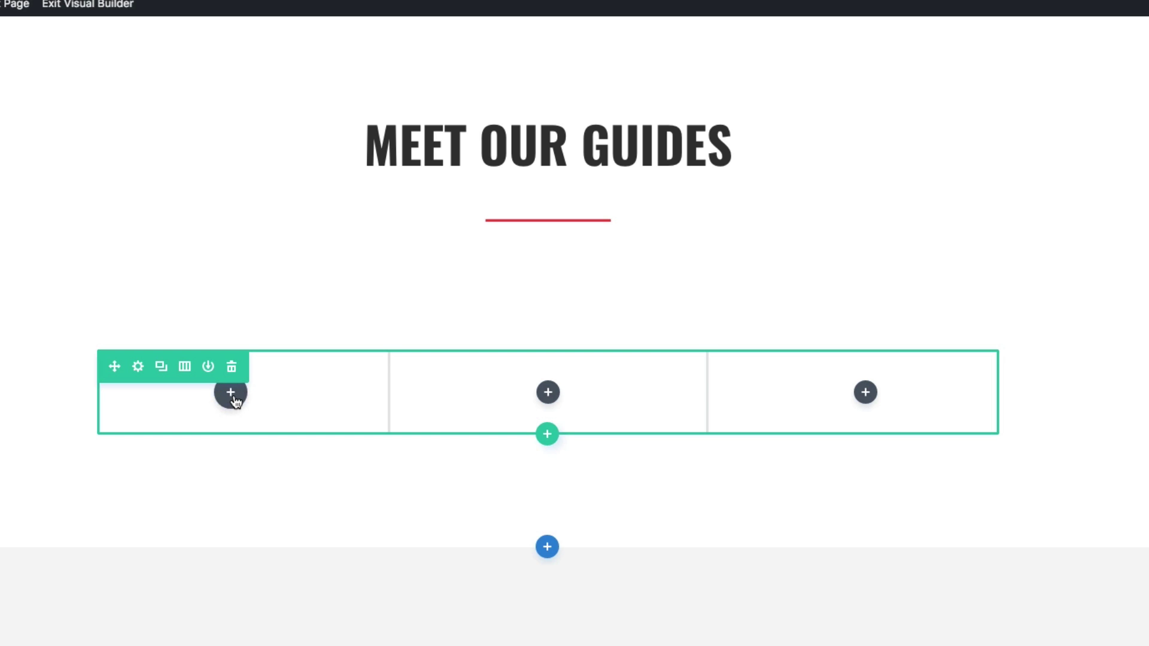
pyautogui.click(231, 402)
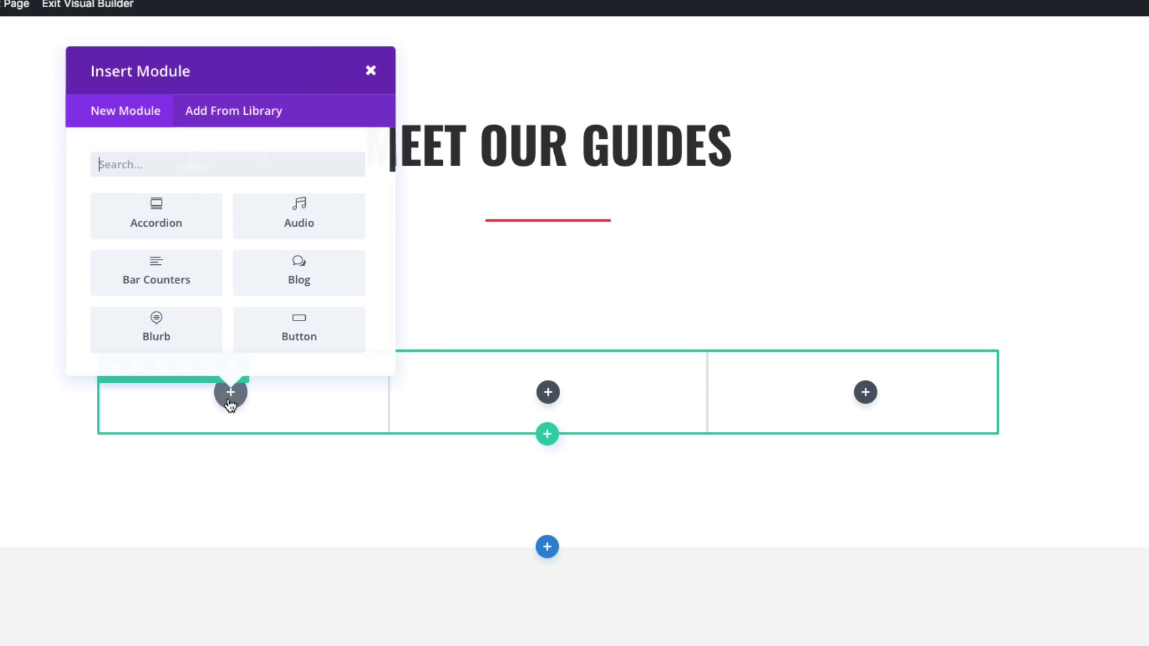
pyautogui.write('person')
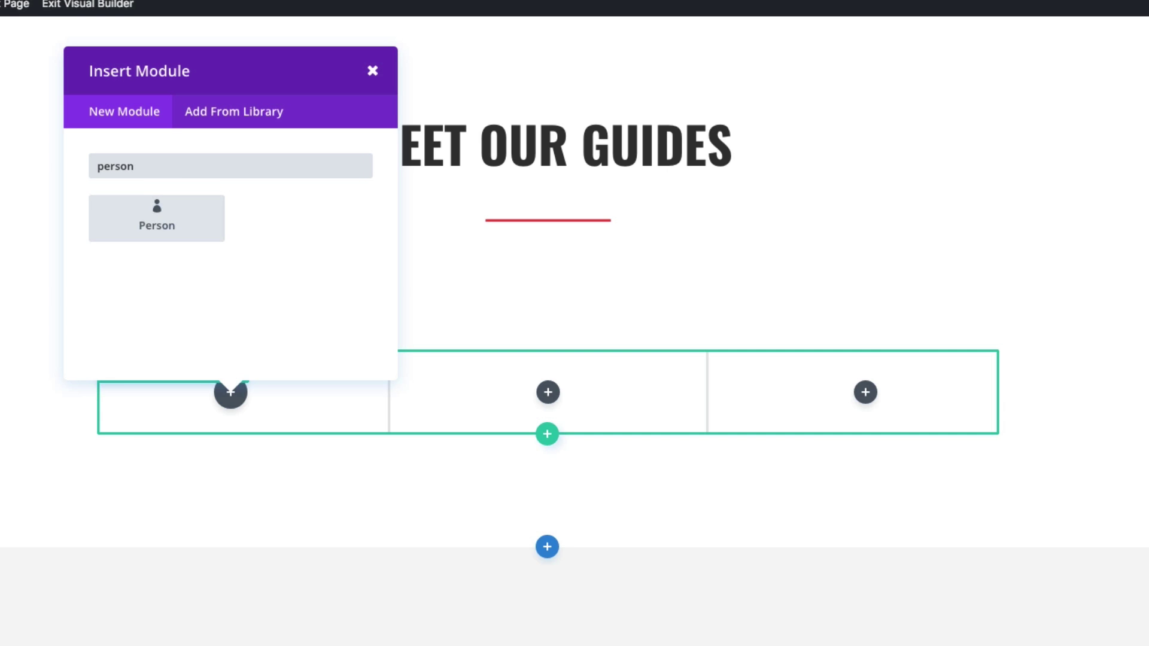
pyautogui.click(157, 218)
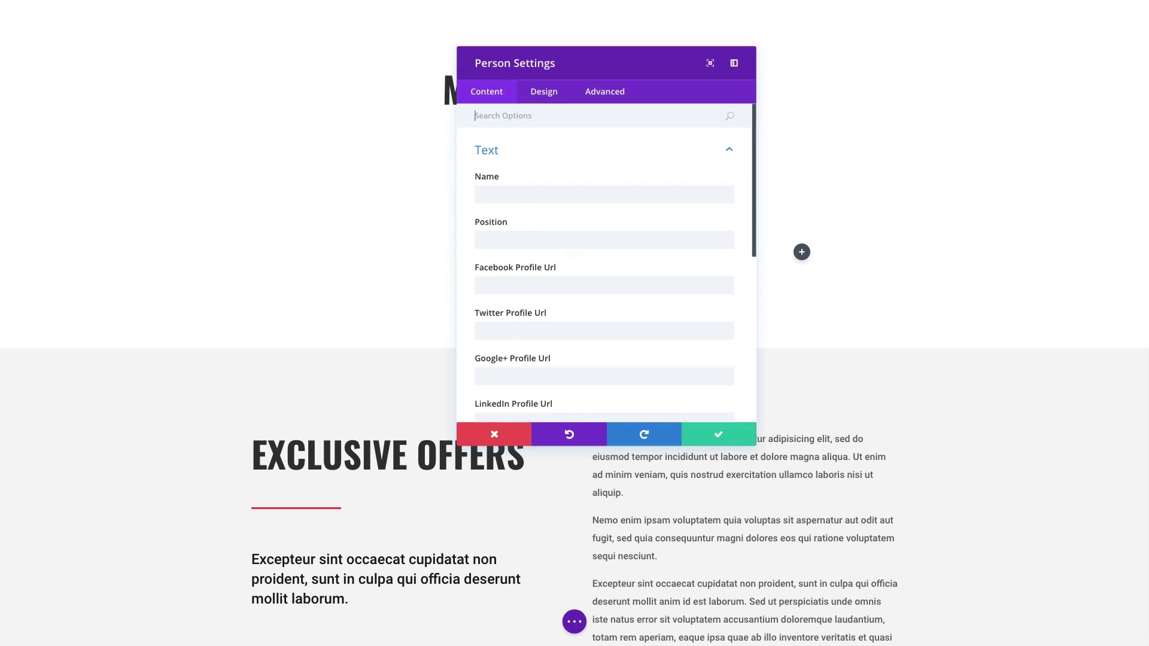
# Enter the first guide's full name and set the position to "Hiking Guide".
pyautogui.click(521, 192)
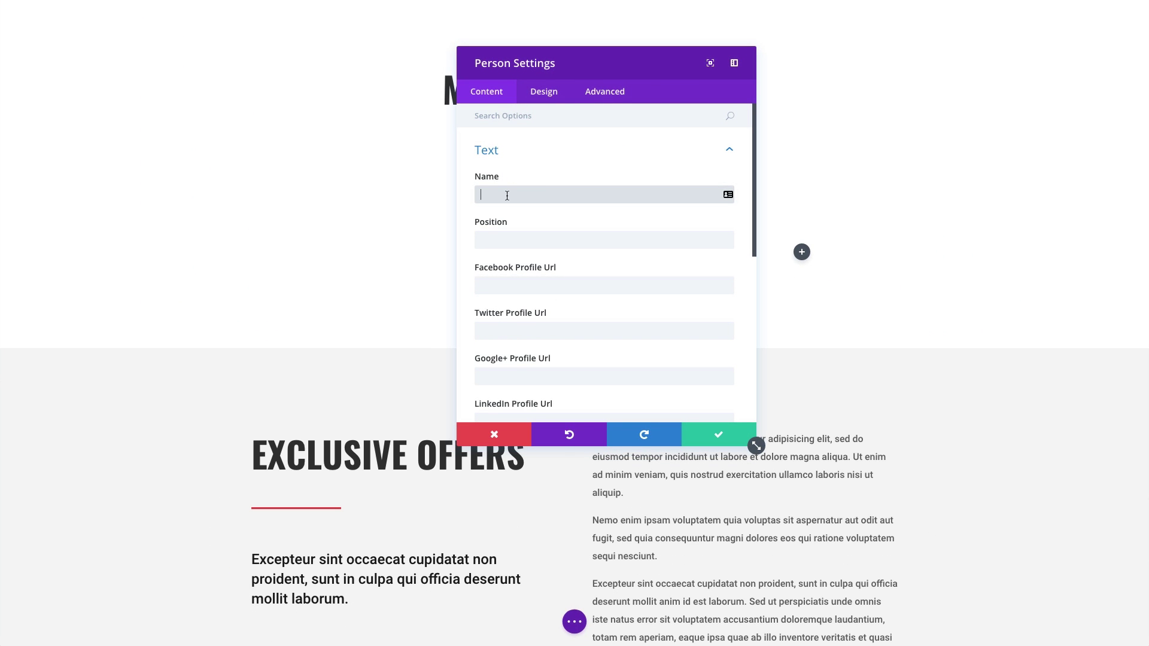
pyautogui.write('Gab')
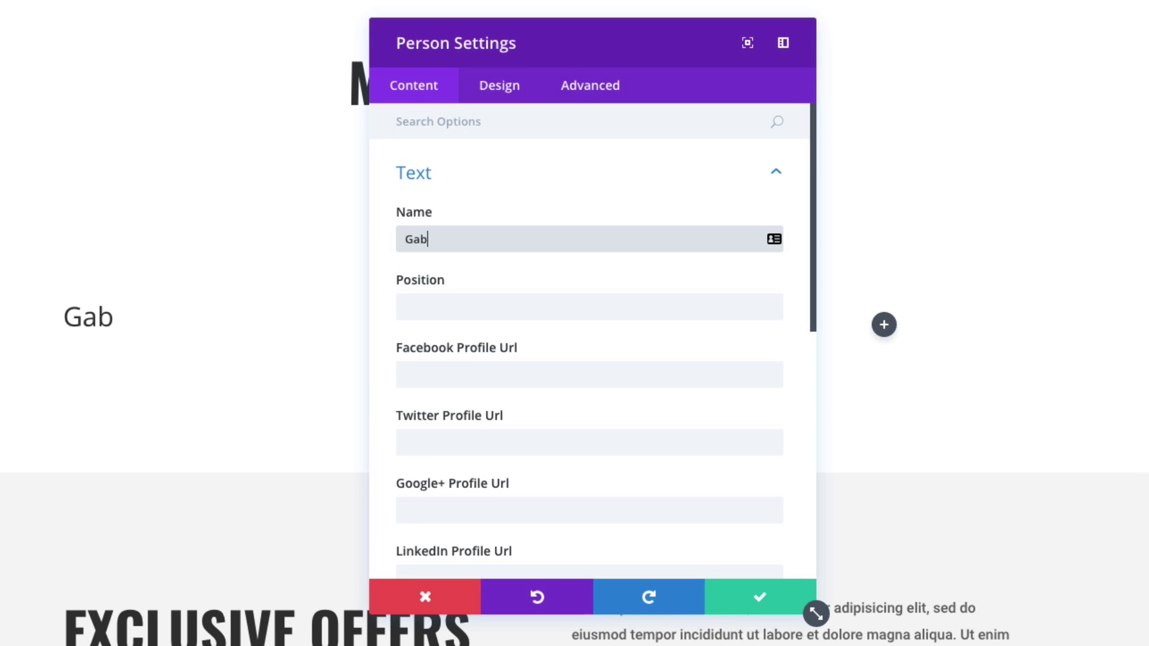
pyautogui.write('e Scott')
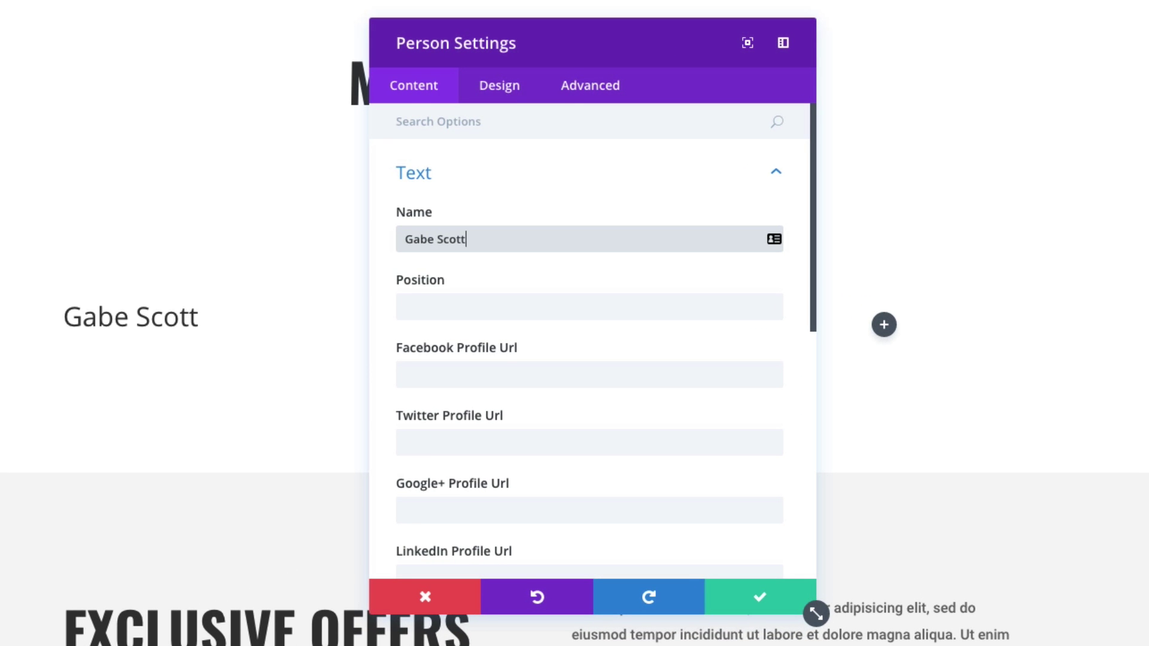
pyautogui.press('Tab')
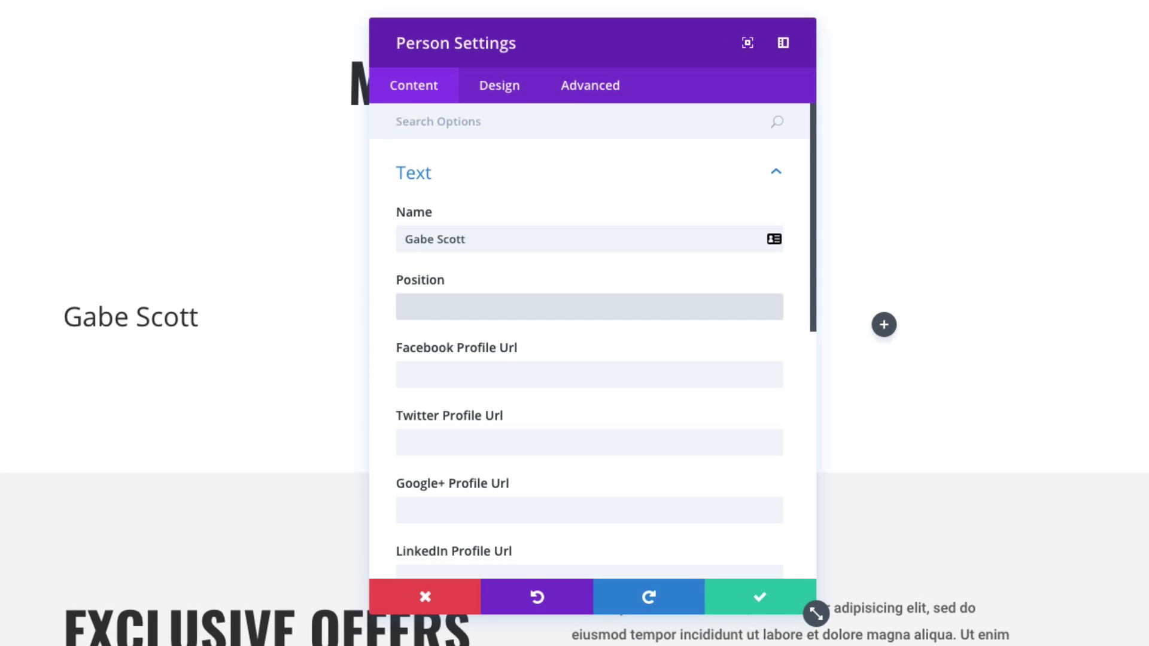
pyautogui.write('Hi')
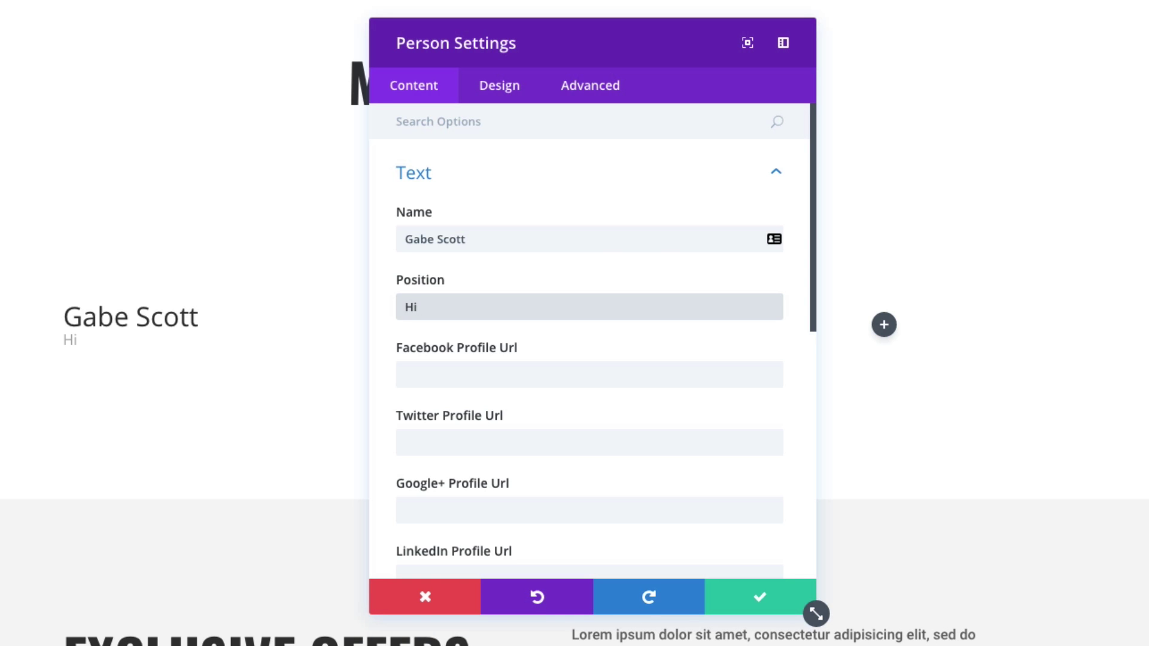
pyautogui.write('king Guide')
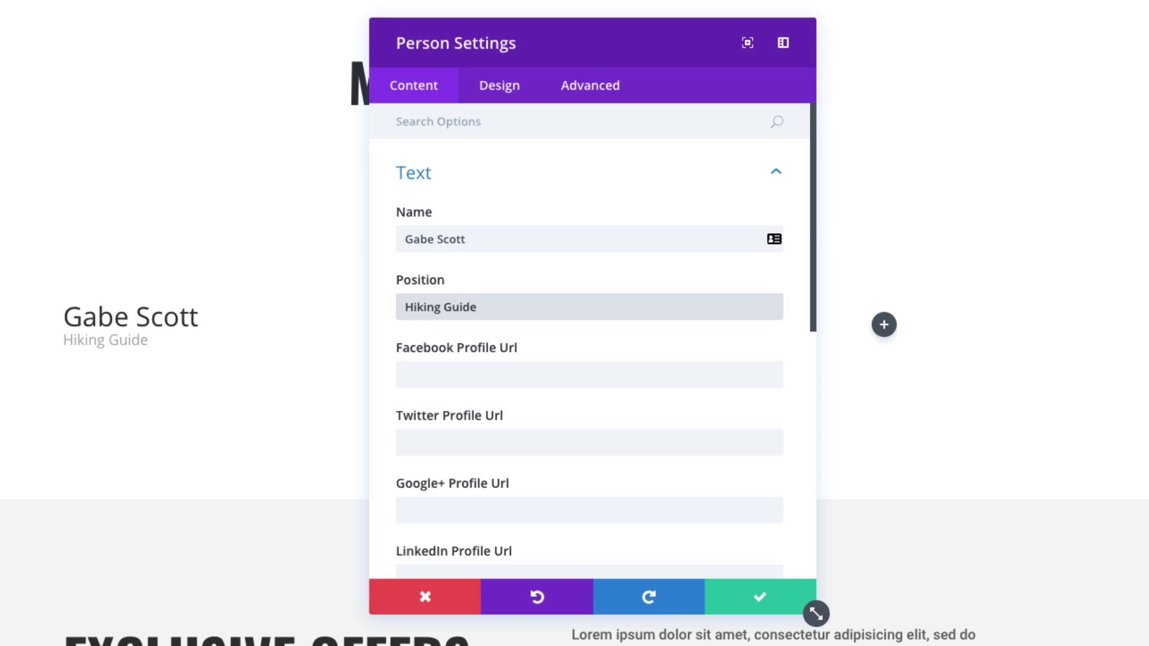
# Fill in the profile URLs: "facebook.com/" for Facebook, "twitter.com" for Twitter, "google.com" for Google+ and "linkedin" for LinkedIn.
pyautogui.press('Tab')
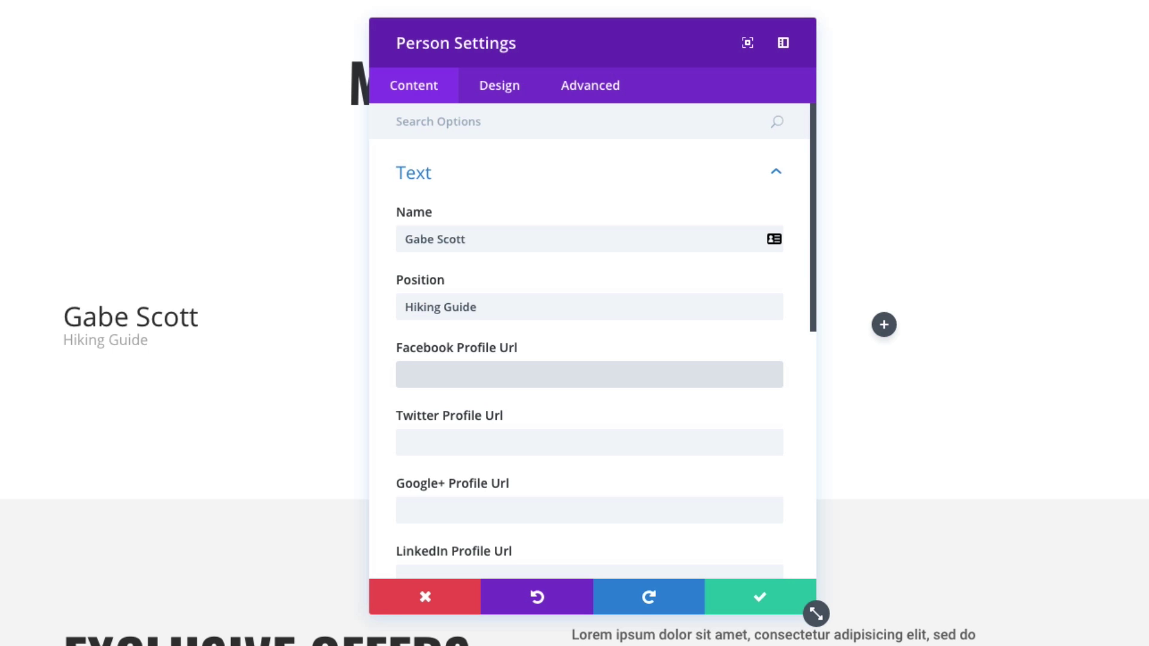
pyautogui.write('f')
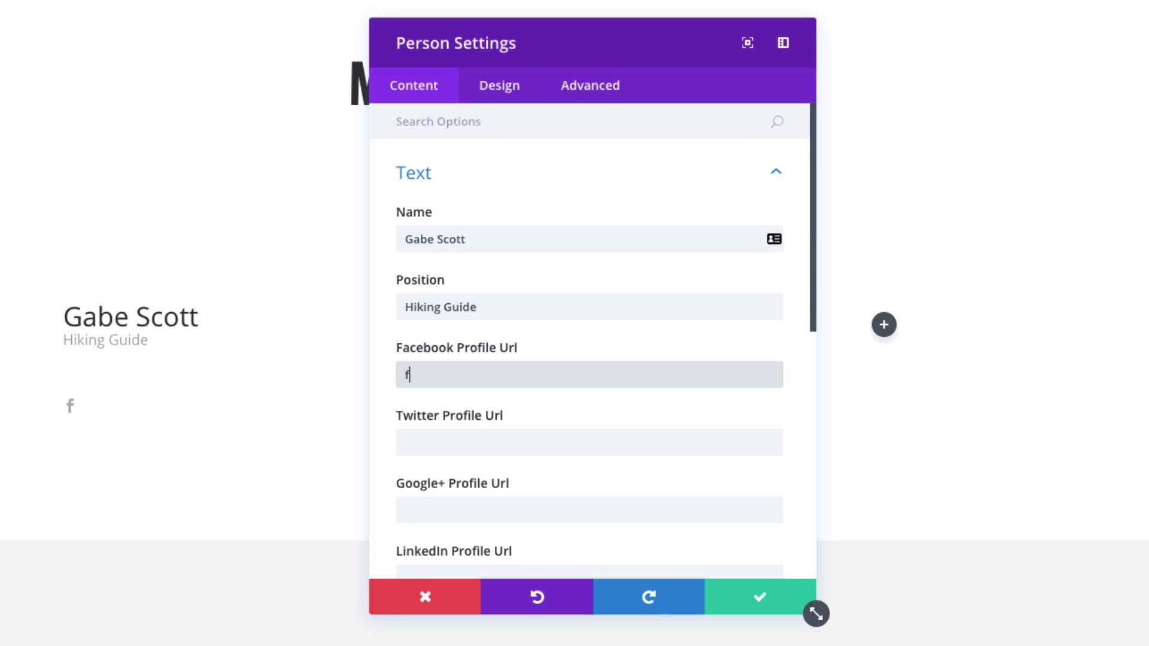
pyautogui.write('acebook.com/')
pyautogui.press('Tab')
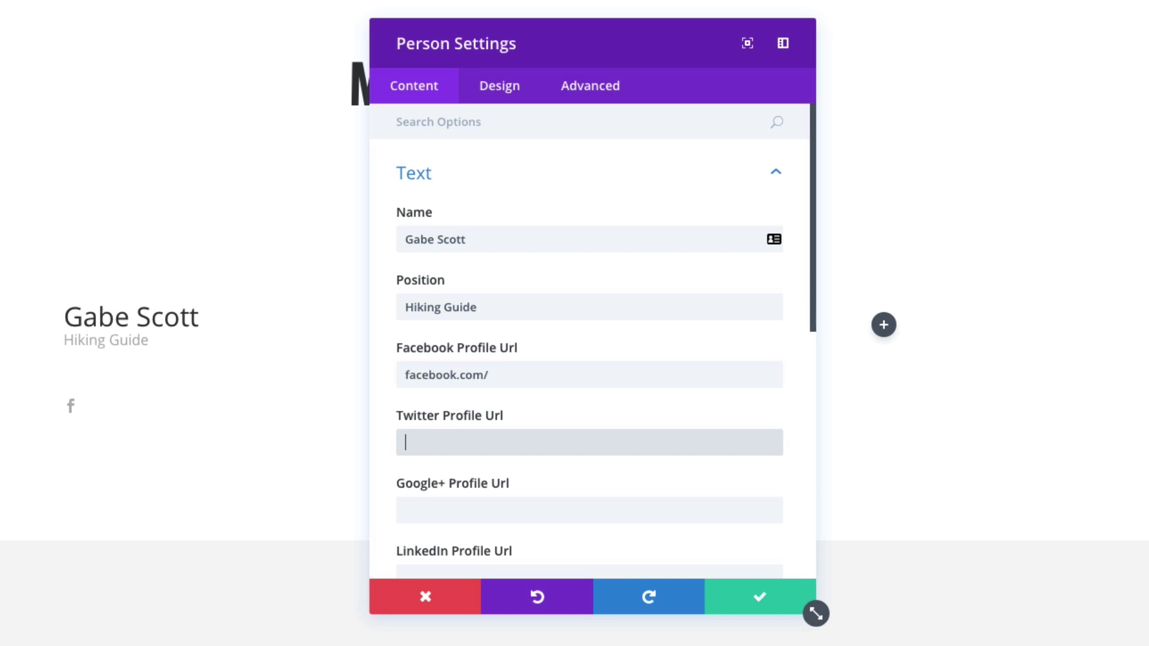
pyautogui.write('twitter.com')
pyautogui.press('Tab')
pyautogui.write('go')
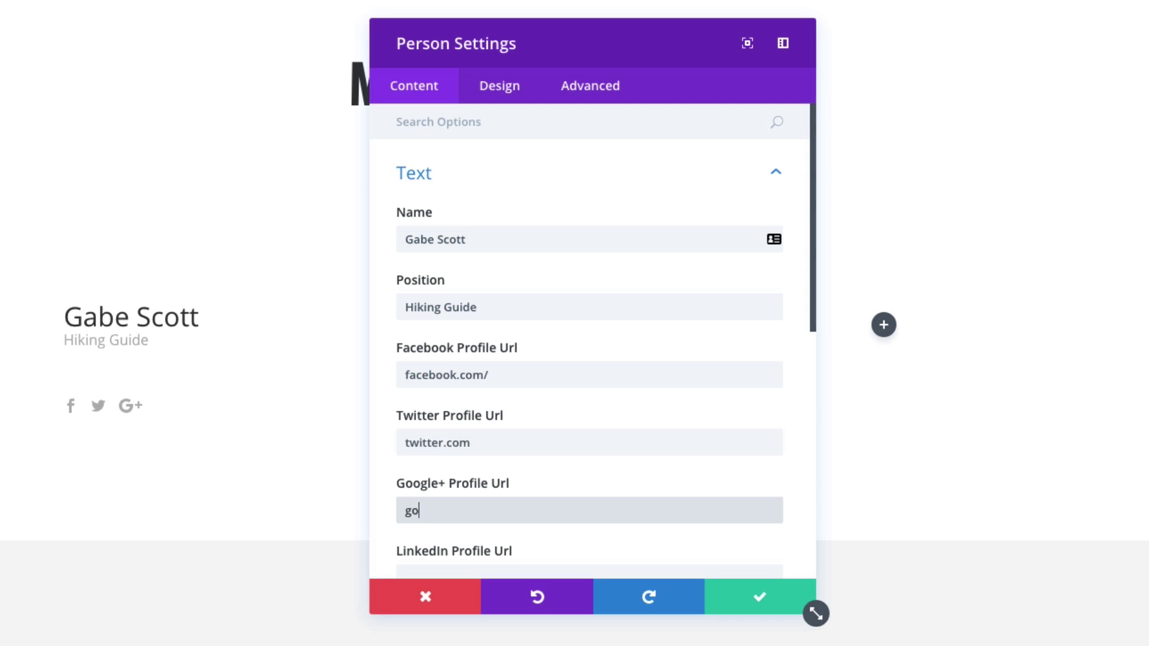
pyautogui.write('ogle.cc')
pyautogui.write('m')
pyautogui.press('Tab')
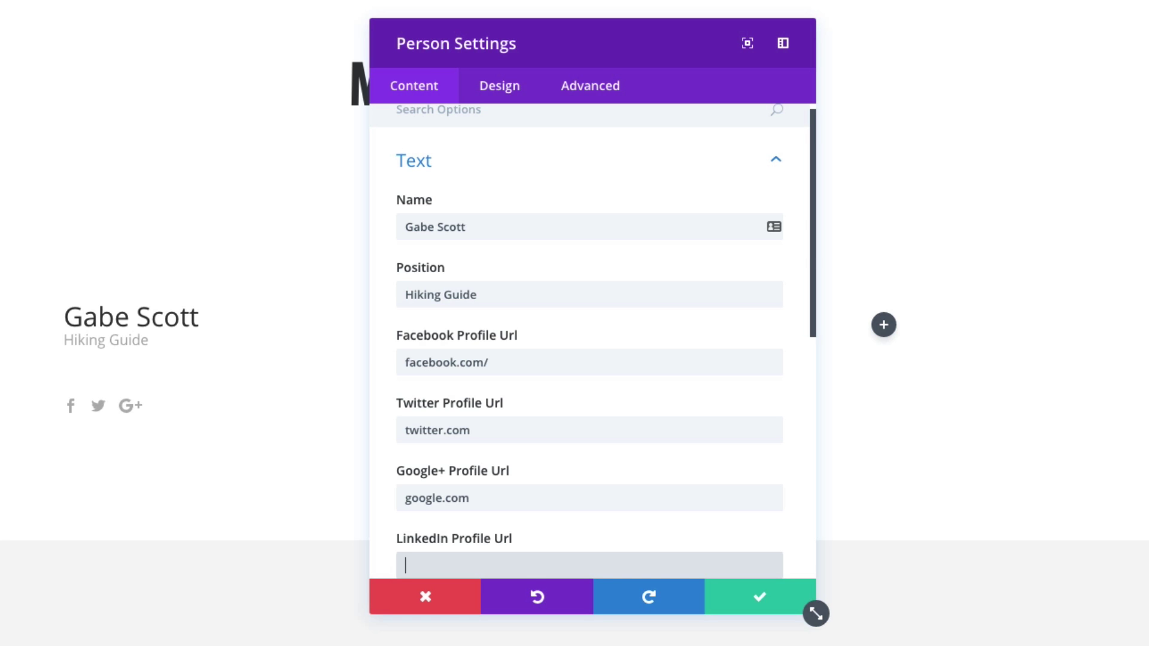
pyautogui.write('linkedin')
# Fill the description with the placeholder paragraph from "Praesent non dolor efficitur, lacinia dui volutpat" through "quis semper nibh dignissim.".
pyautogui.scroll(-4, 508, 275)
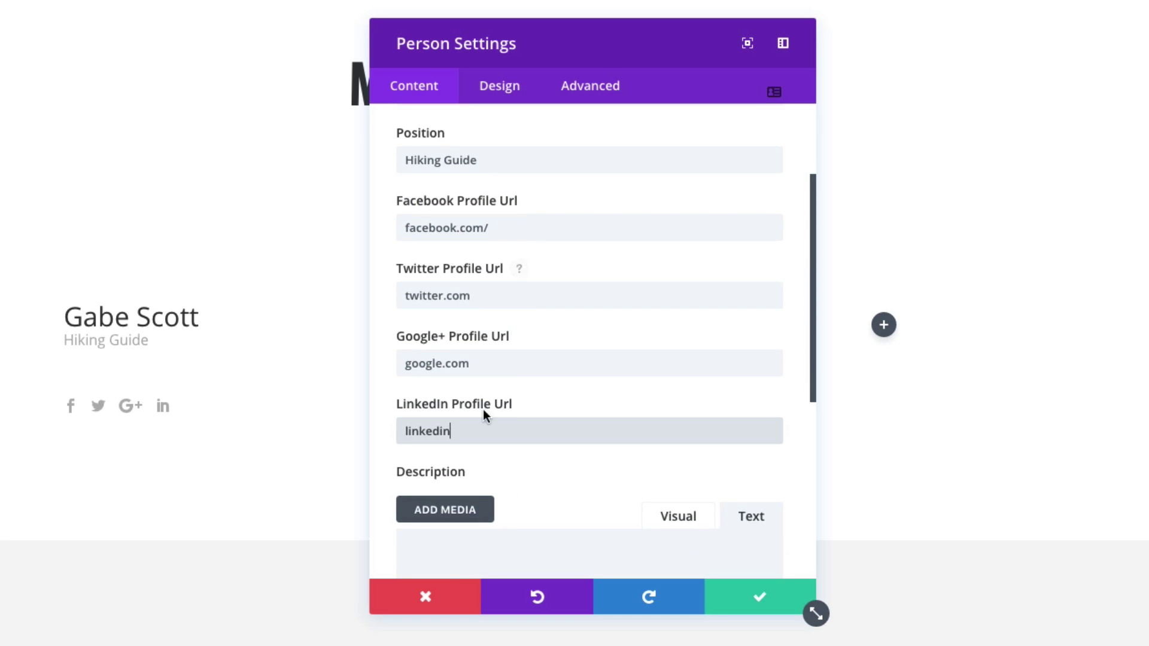
pyautogui.scroll(-1, 500, 438)
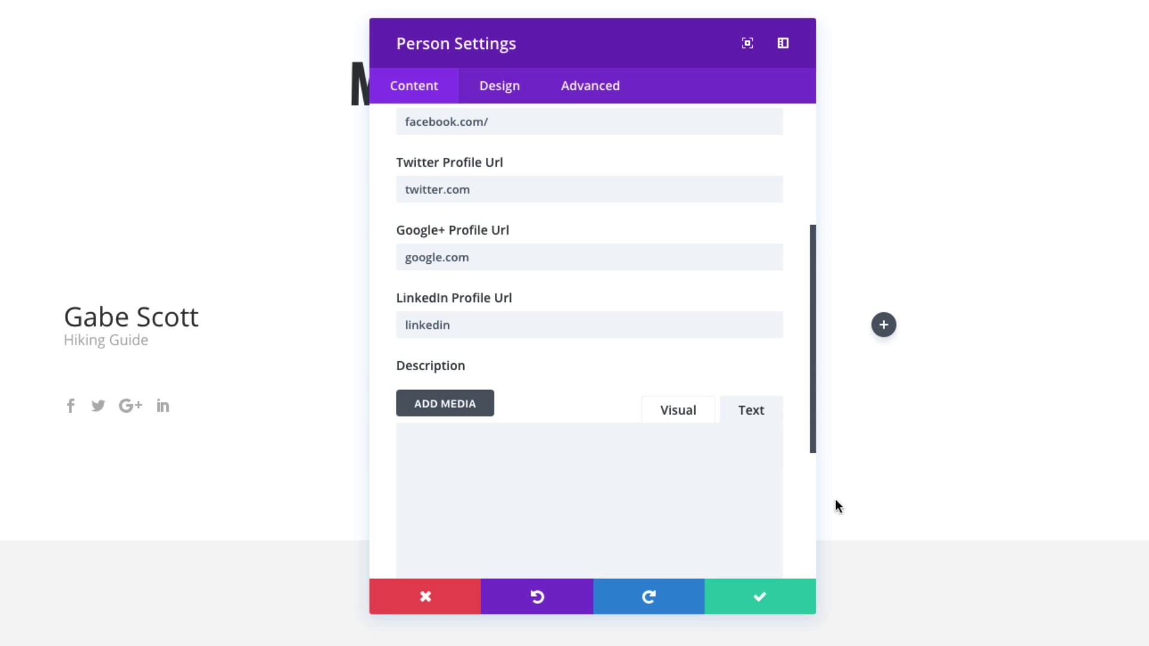
pyautogui.click(510, 451)
pyautogui.write('Praesent non dolor efficitur, lacinia dui volutpat, elementum lacus. Praesent sit amet risus semper, iaculis enim in, bibendum nibh. Maecenas quis venenatis ipsum, id hendrerit ligula. Donec a sem ut erat molestie feugiat ac ut elit. Proin consectetur nulla et ex molestie, quis semper nibh dignissim.')
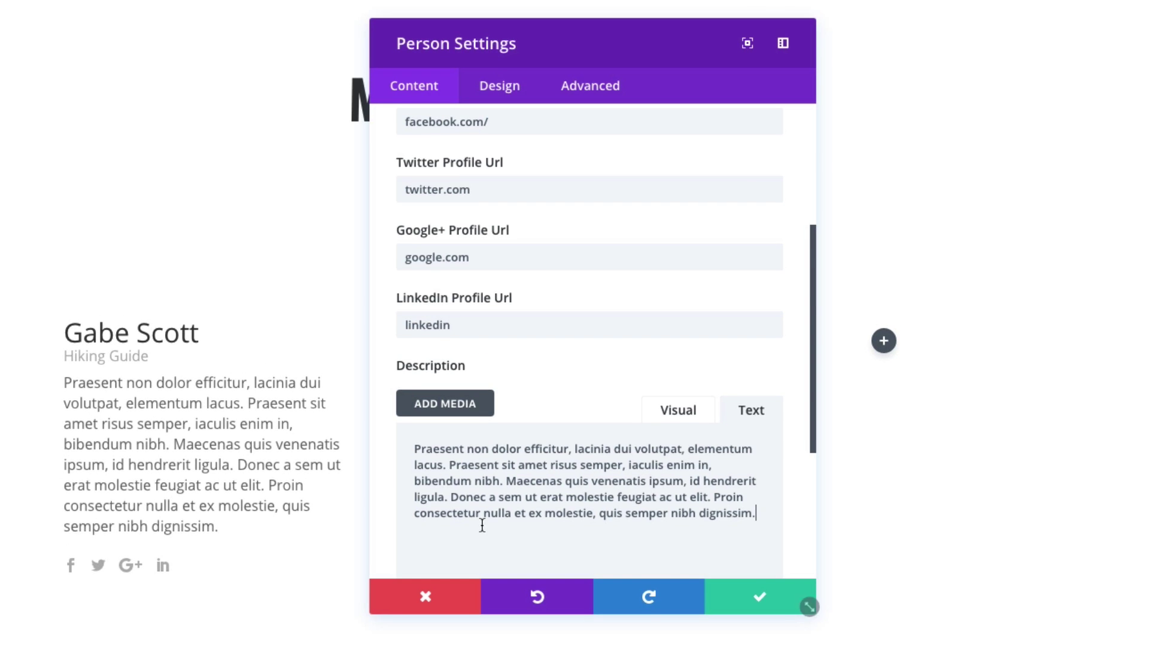
# Set the person module's image to travel-portrait-03.jpg from the media library.
pyautogui.scroll(-4, 605, 513)
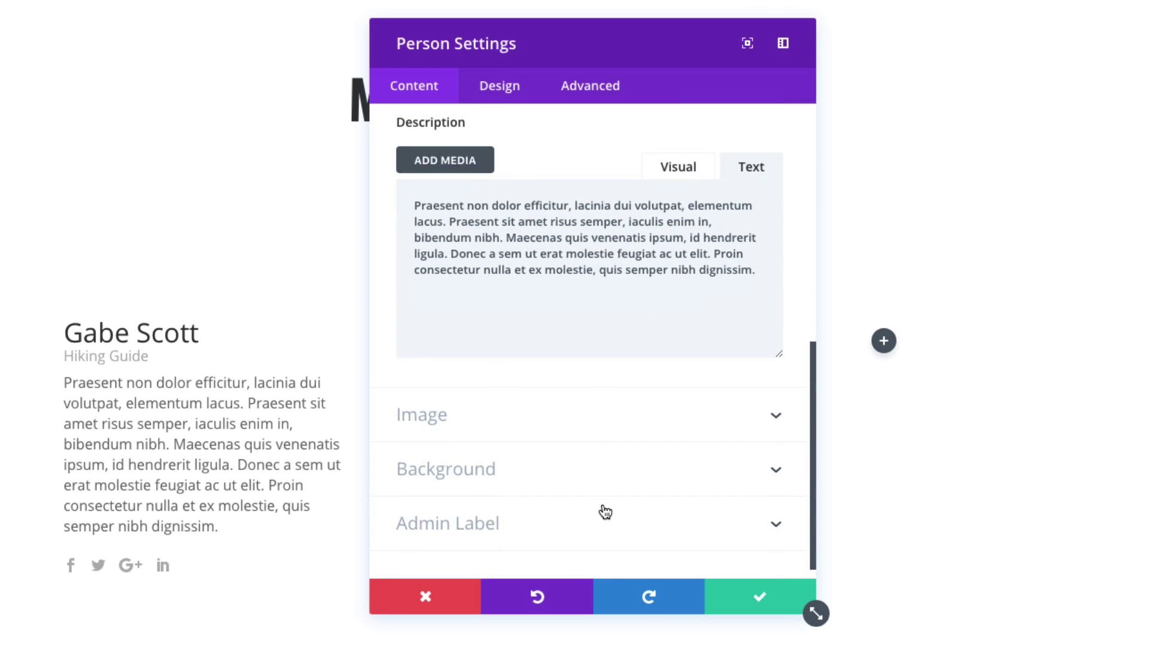
pyautogui.click(496, 428)
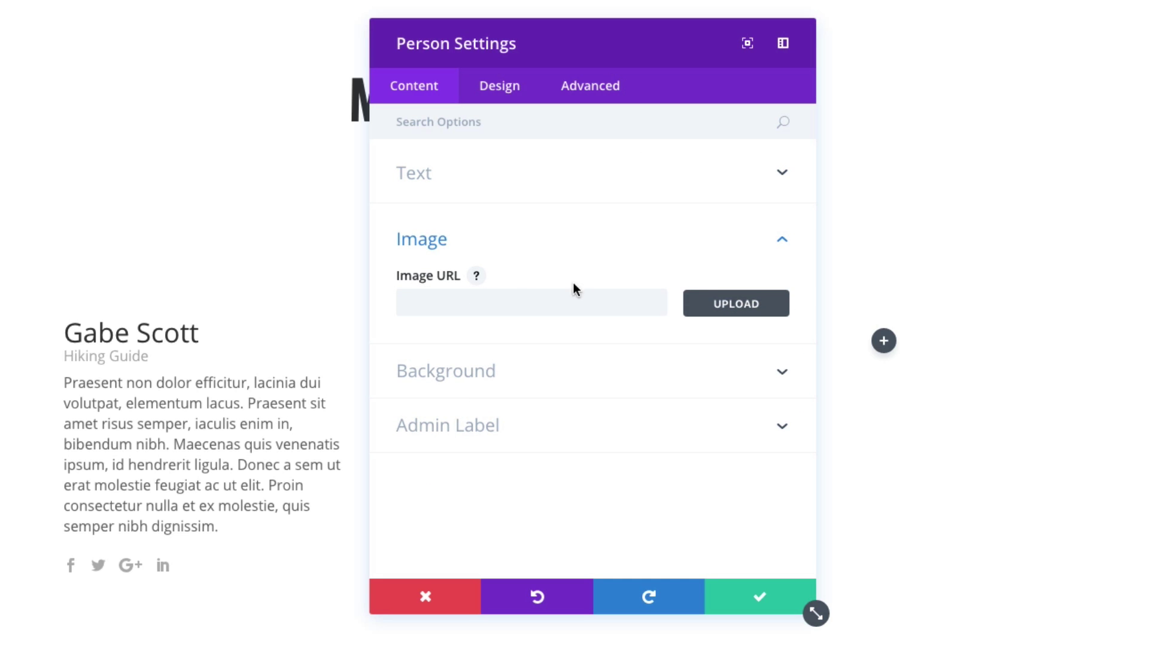
pyautogui.click(708, 310)
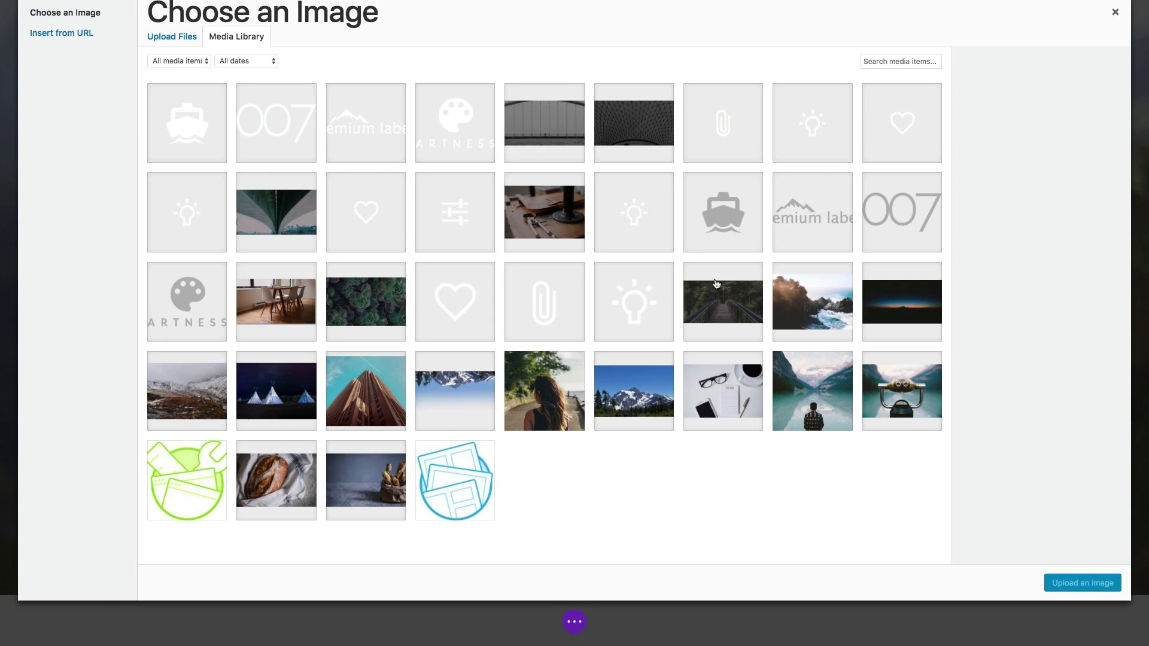
pyautogui.scroll(-5, 715, 287)
pyautogui.scroll(-8, 716, 287)
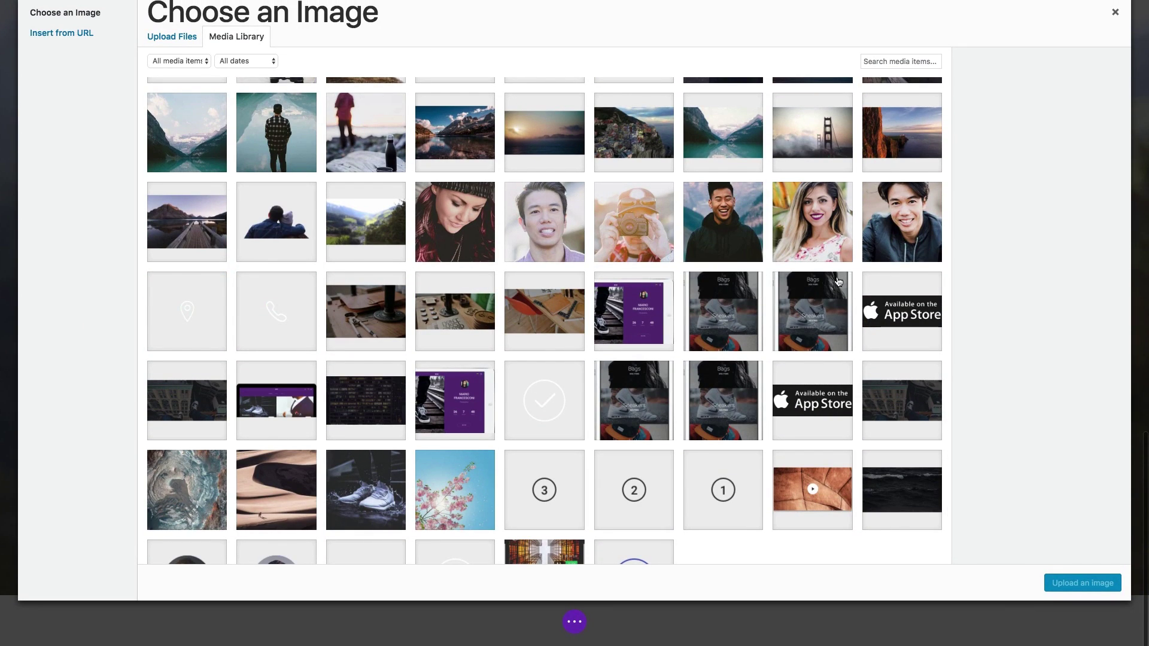
pyautogui.click(902, 224)
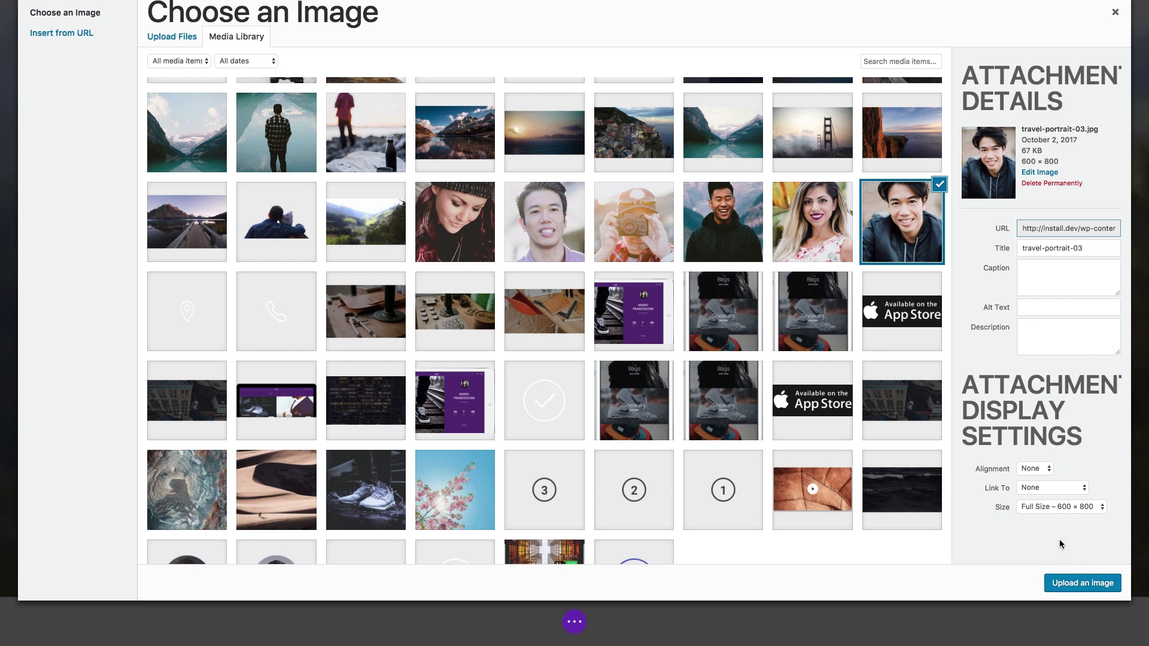
pyautogui.click(1071, 589)
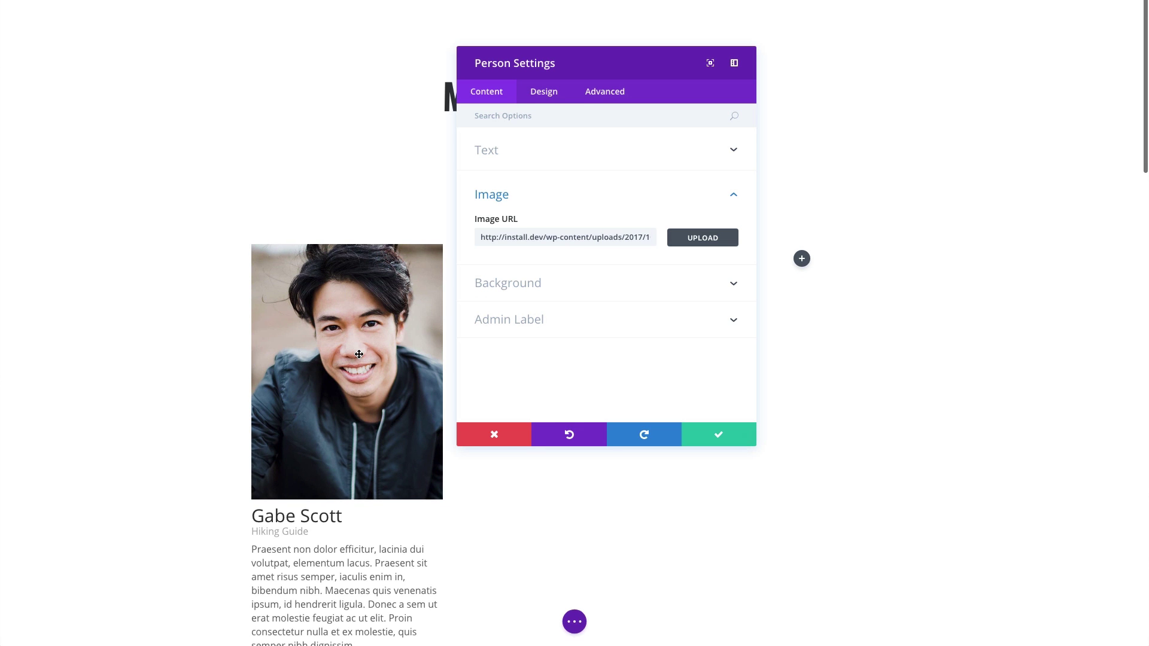
# Try a black (#000000) and then a white (#ffffff) background colour on the person module.
pyautogui.click(598, 283)
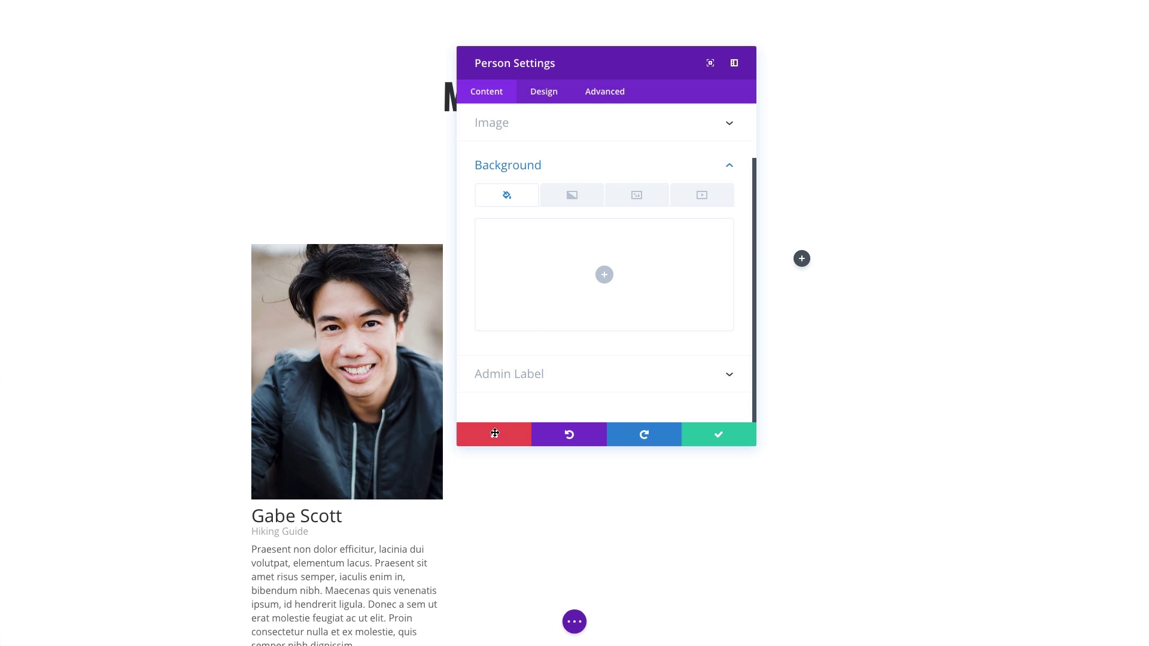
pyautogui.click(604, 275)
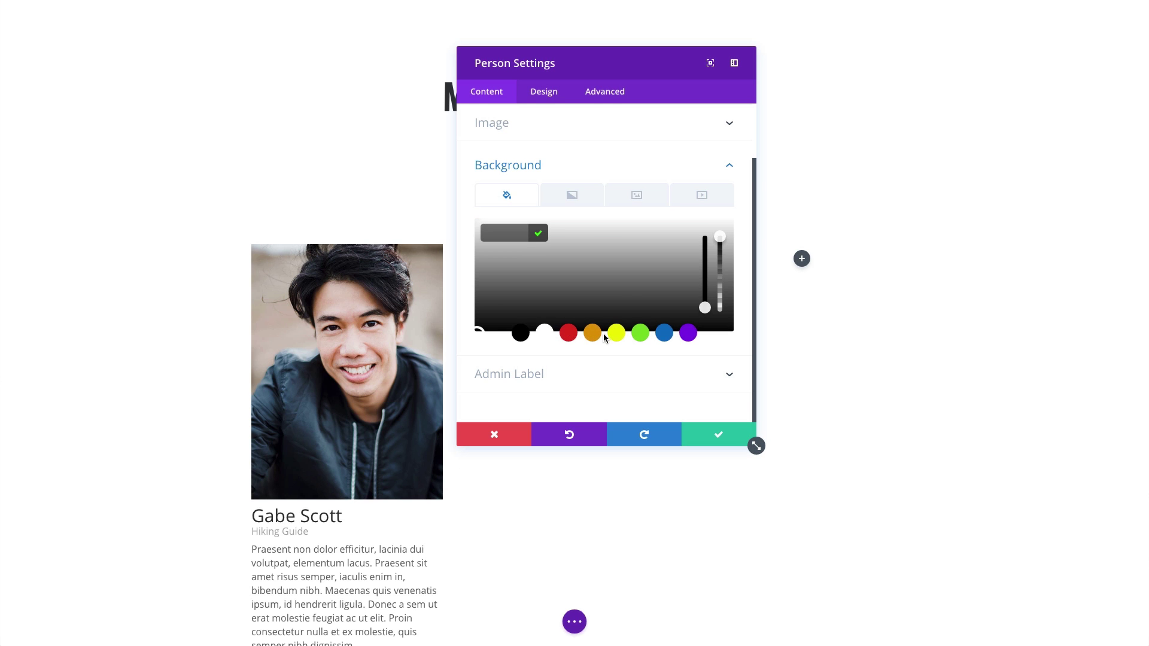
pyautogui.click(520, 333)
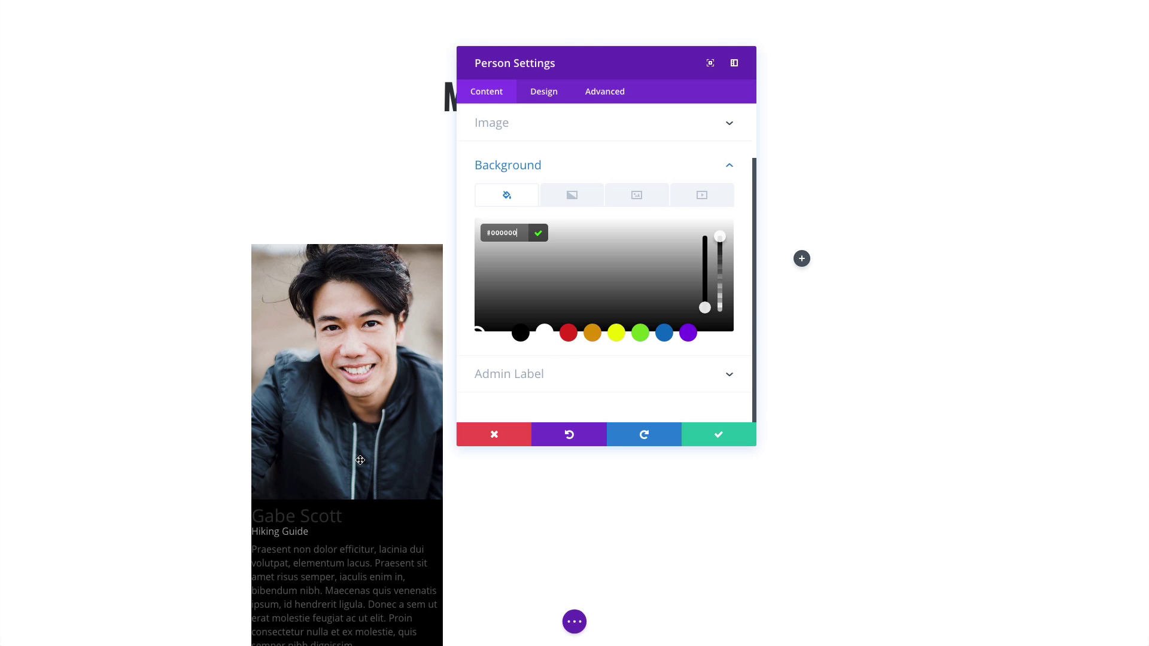
pyautogui.scroll(-2, 360, 460)
pyautogui.scroll(1, 384, 460)
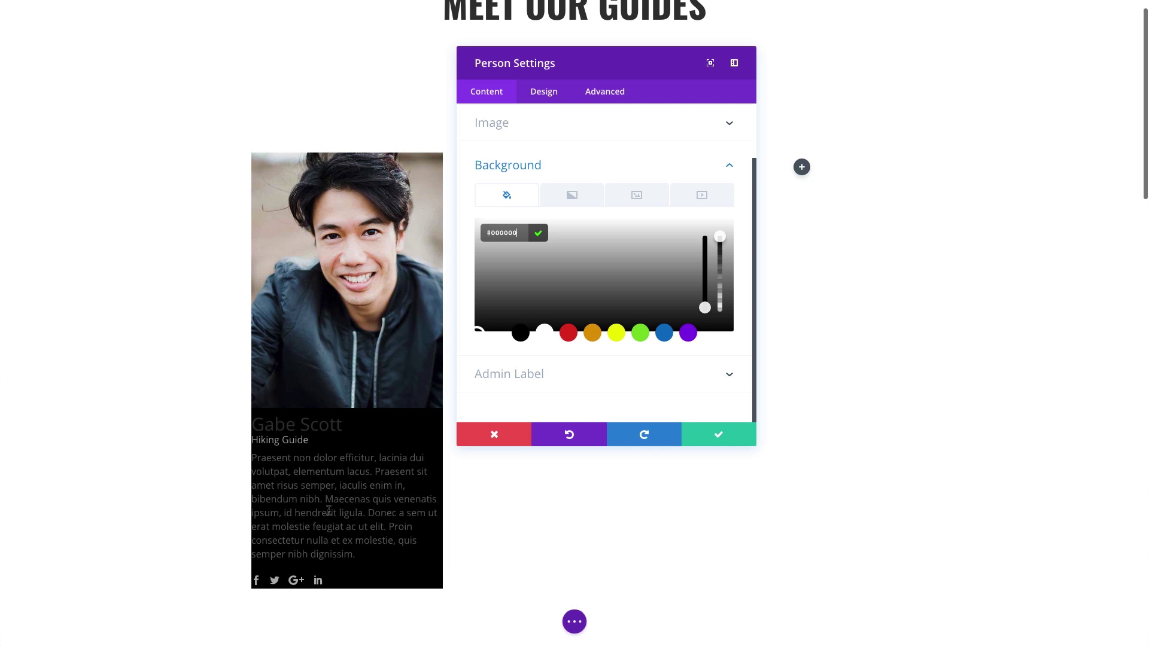
pyautogui.click(544, 333)
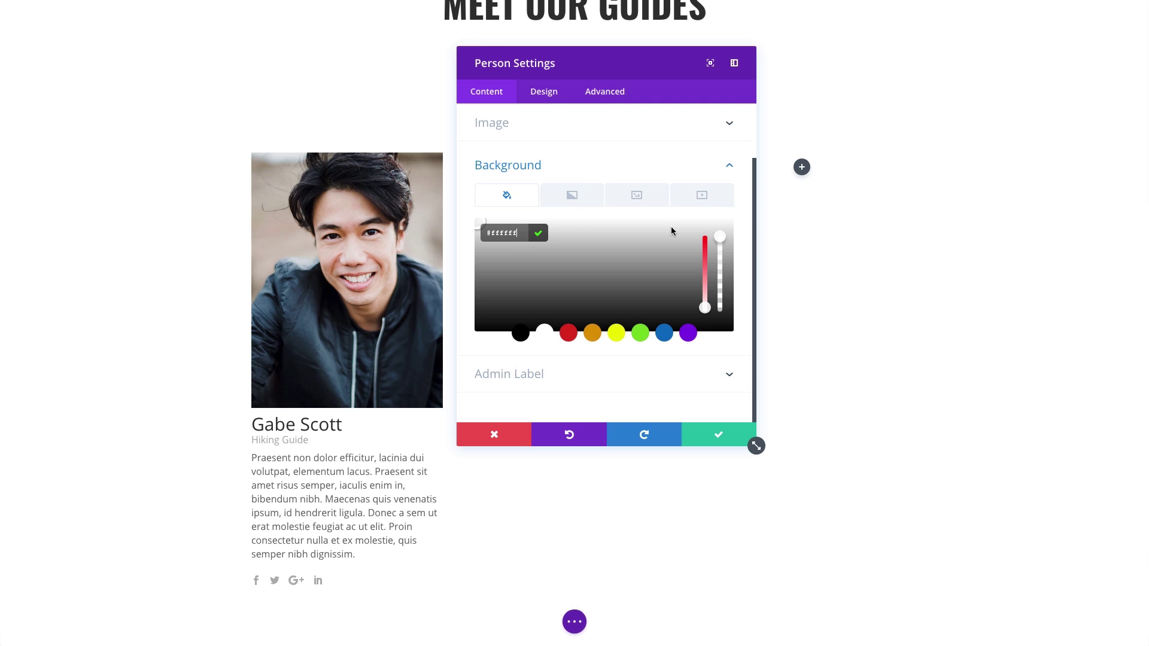
pyautogui.click(571, 195)
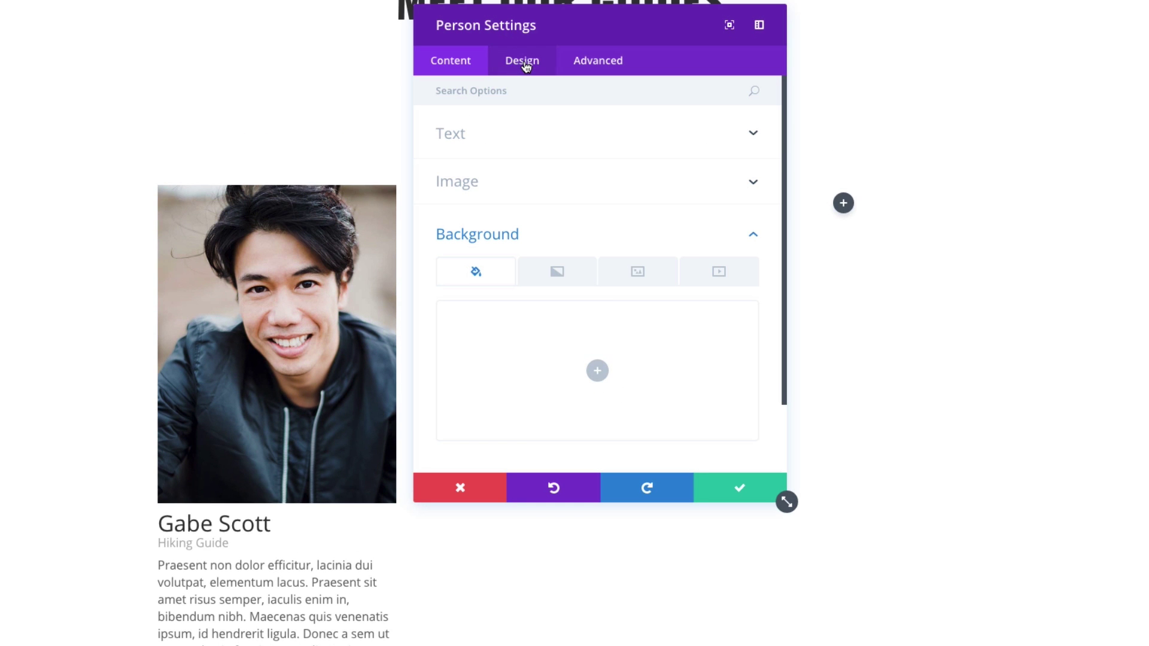
# Set the colour of the person module's social icons to #ed4441.
pyautogui.click(524, 62)
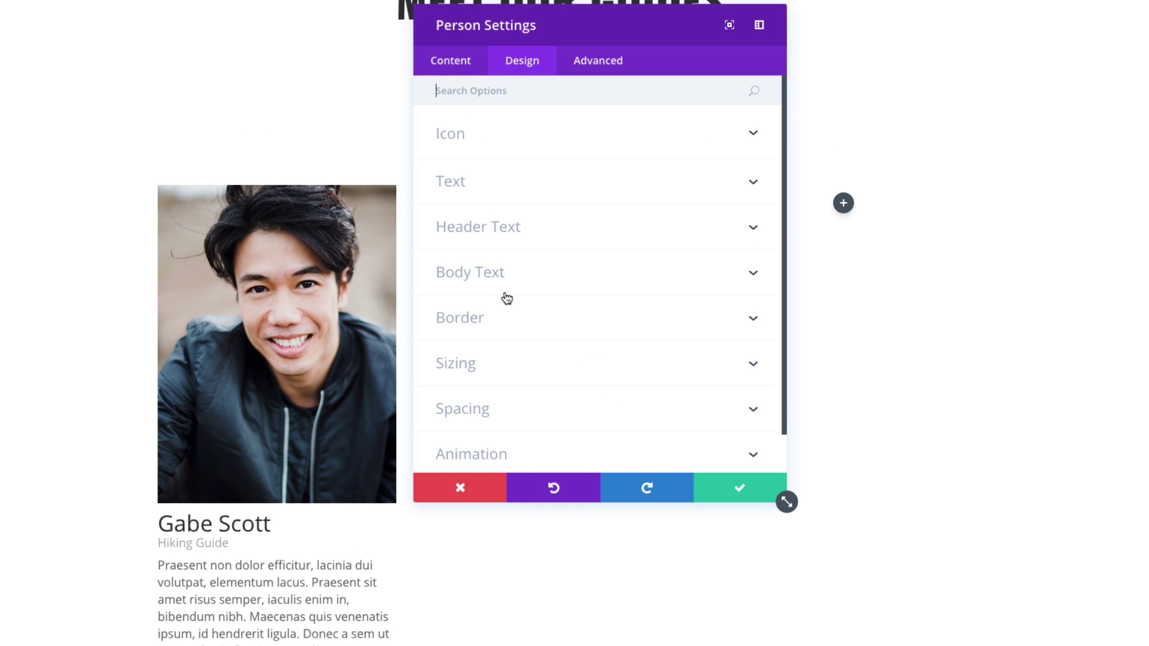
pyautogui.scroll(-2, 121, 340)
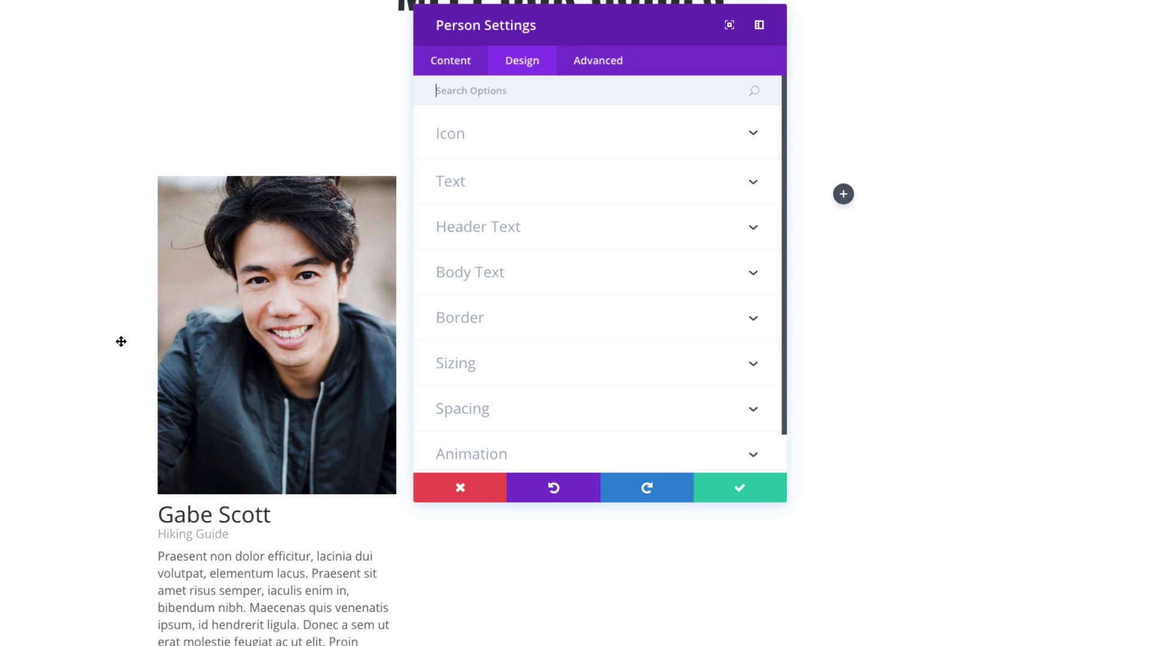
pyautogui.moveTo(650, 33); pyautogui.dragTo(720, 52)
pyautogui.click(559, 164)
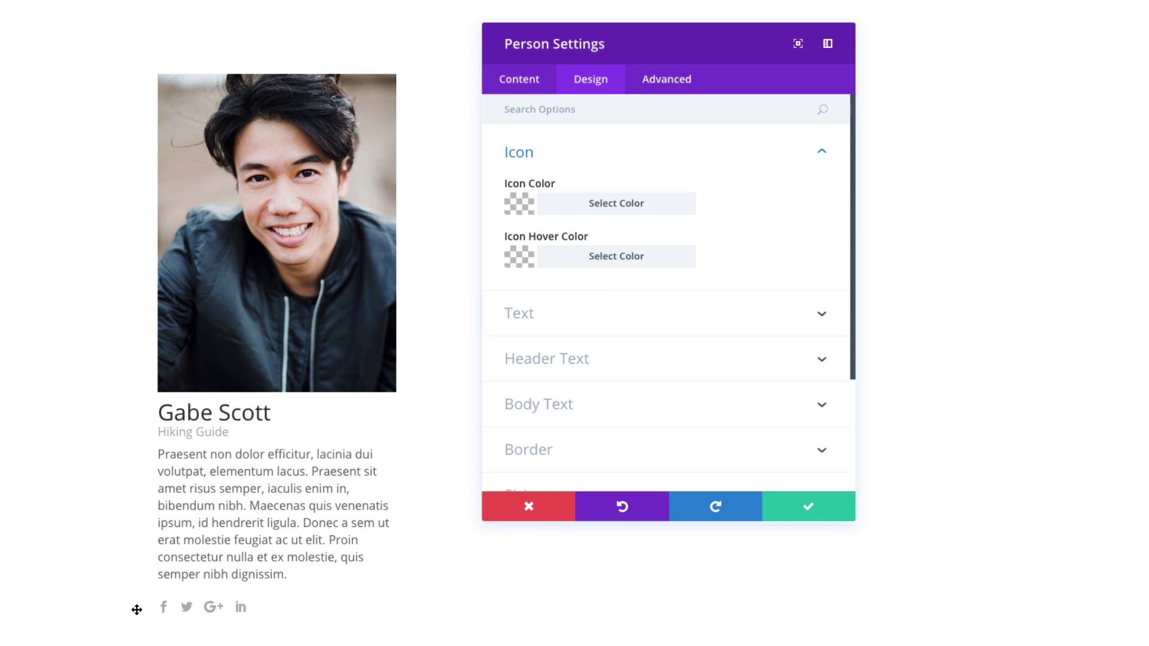
pyautogui.click(547, 209)
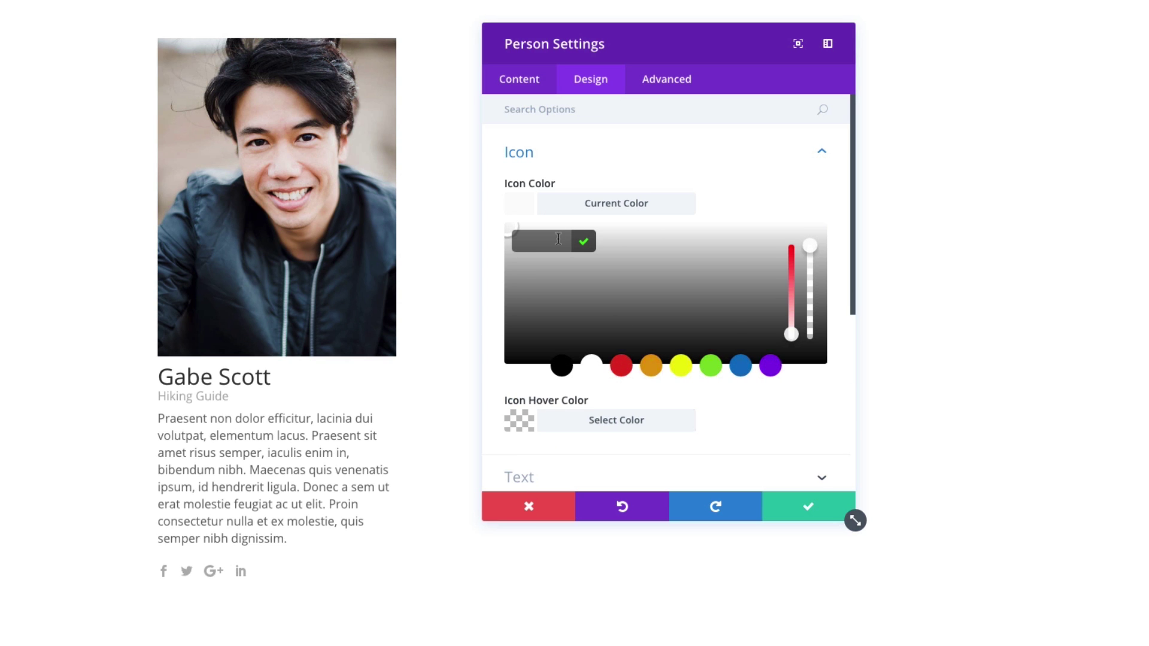
pyautogui.click(558, 238)
pyautogui.write('#ed4441')
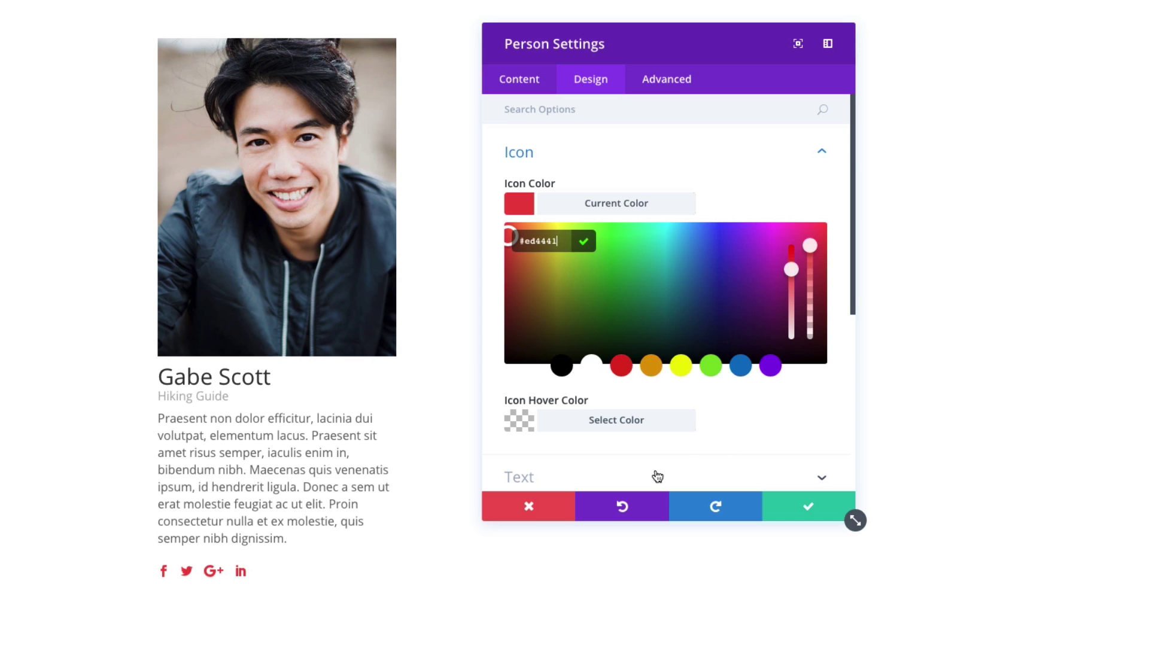
# Try a centred text orientation for the person module, then set it to left.
pyautogui.scroll(-3, 703, 443)
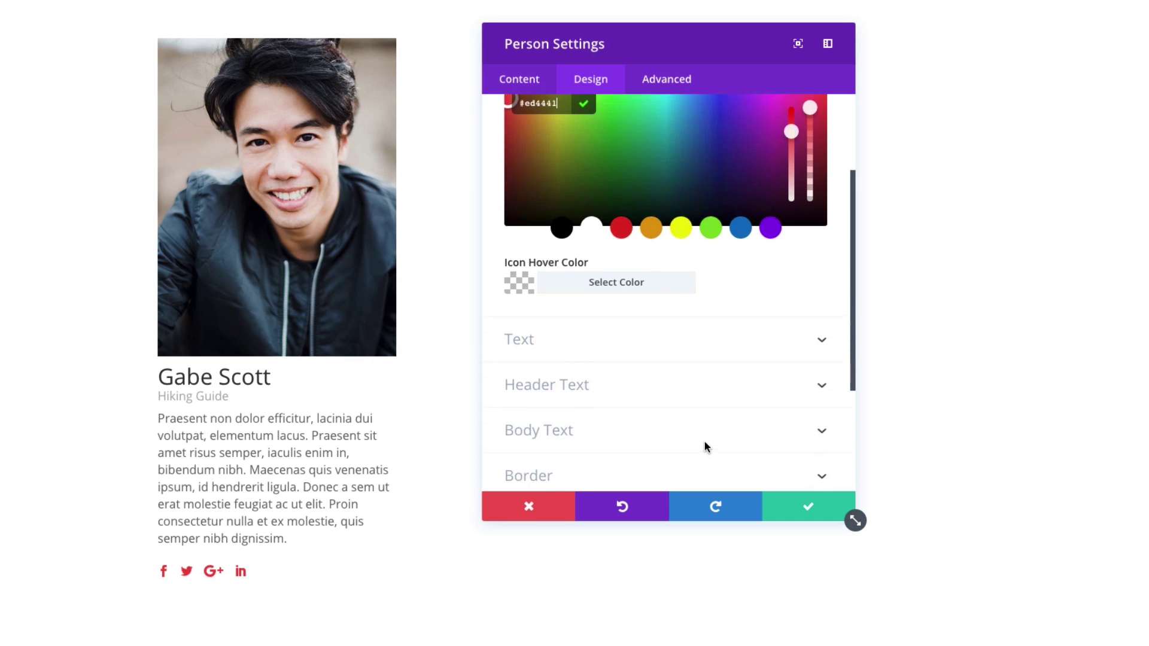
pyautogui.click(626, 341)
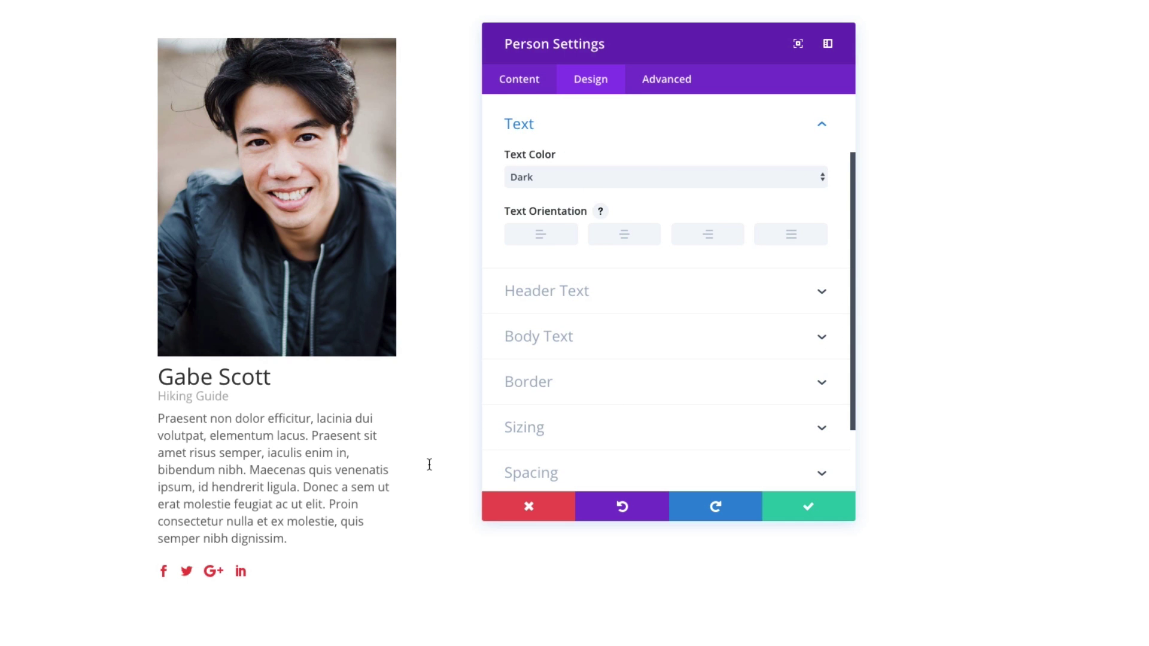
pyautogui.scroll(-1, 621, 265)
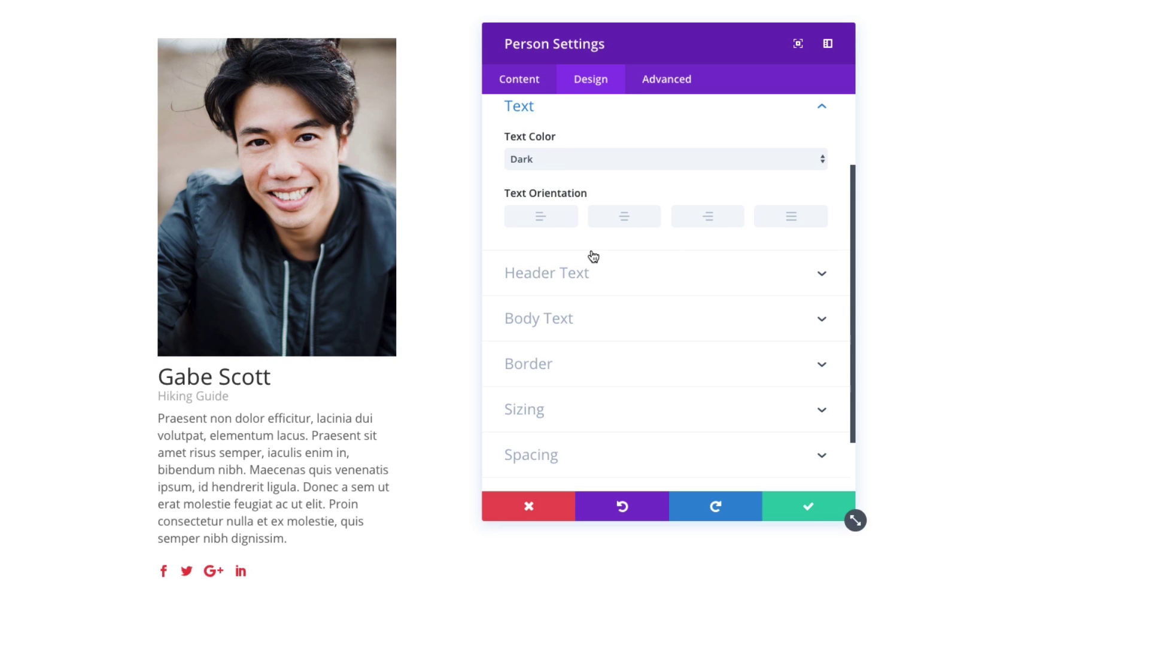
pyautogui.click(624, 219)
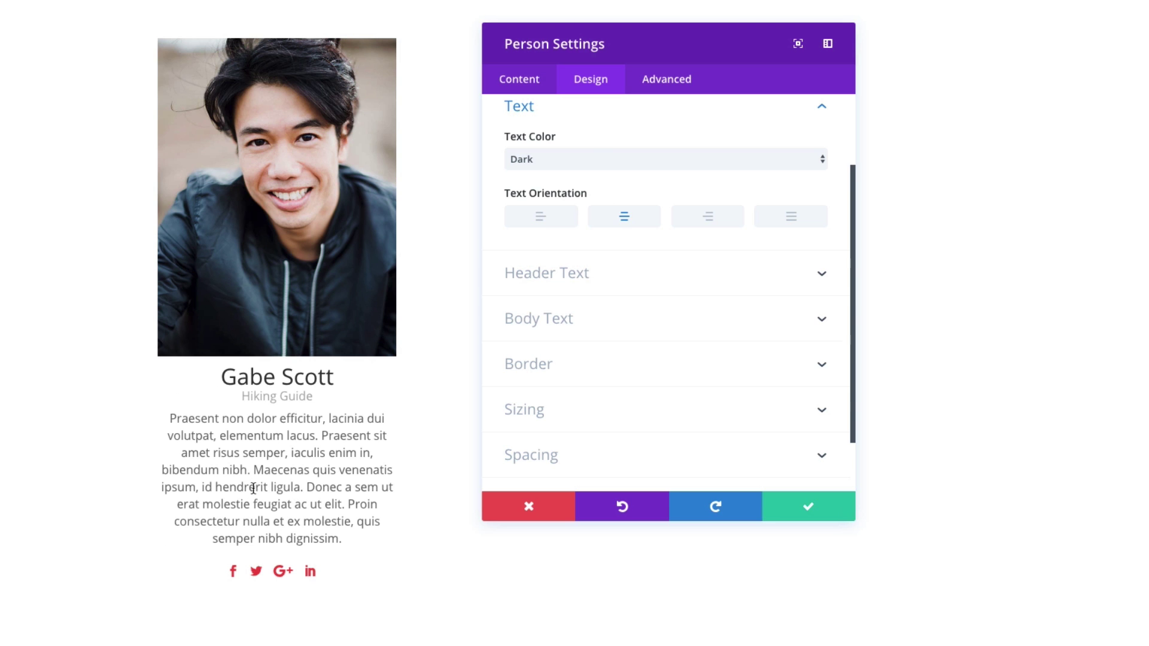
pyautogui.click(541, 227)
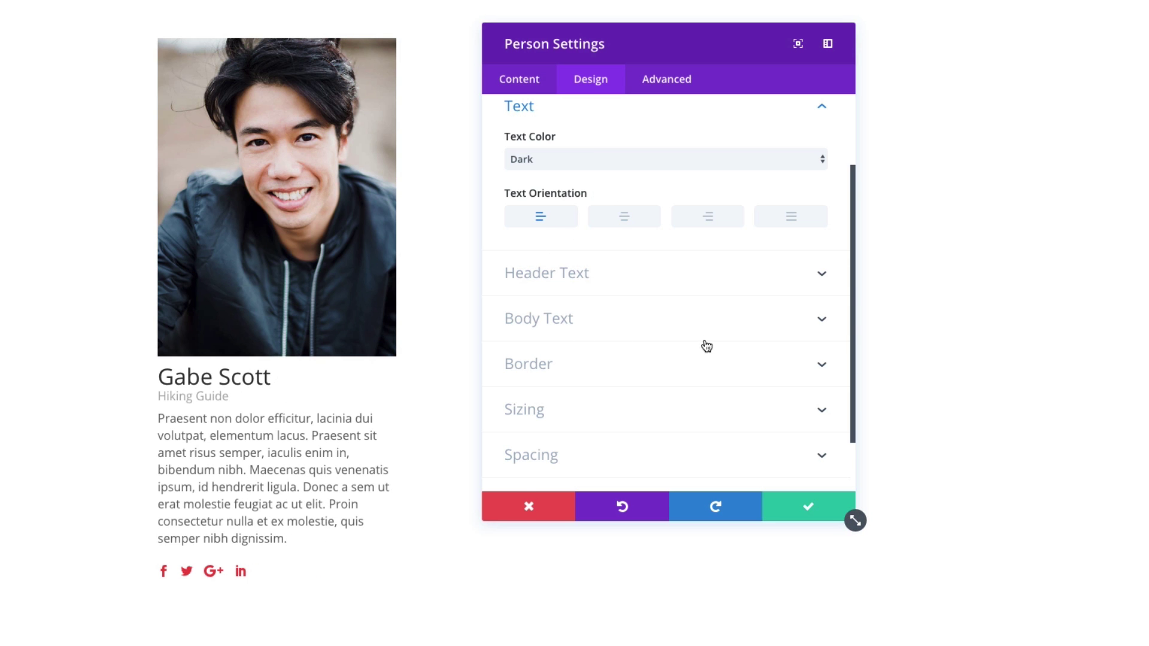
# Set the header font size for the guide's name to 24px.
pyautogui.scroll(-2, 706, 345)
pyautogui.click(656, 237)
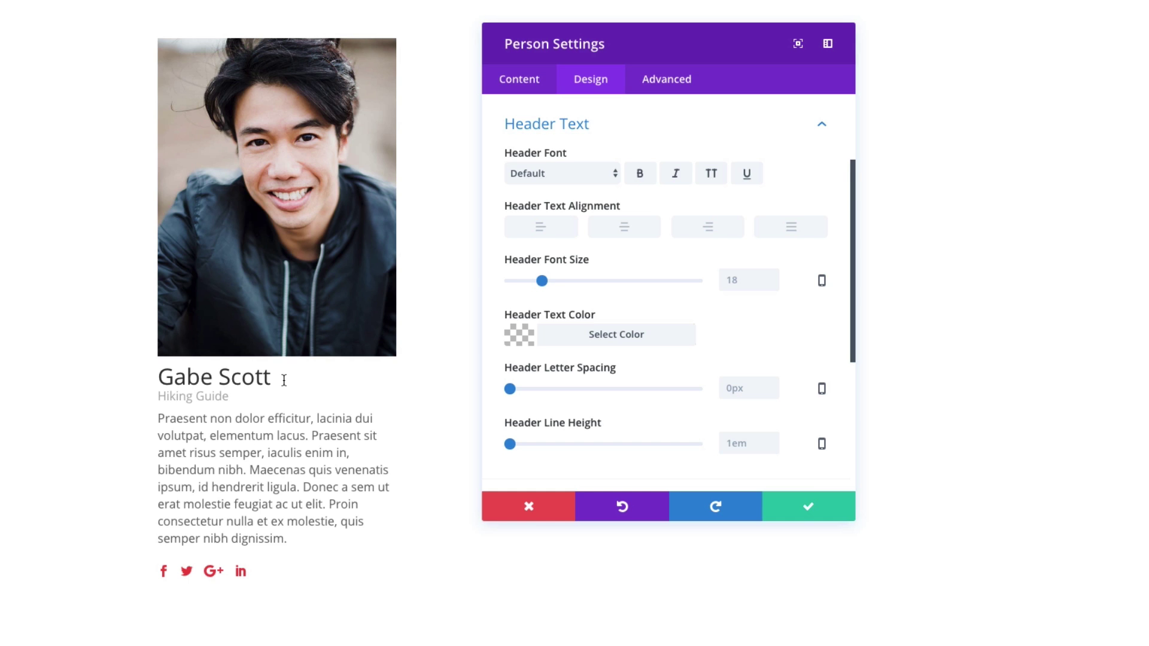
pyautogui.moveTo(283, 381); pyautogui.dragTo(150, 378)
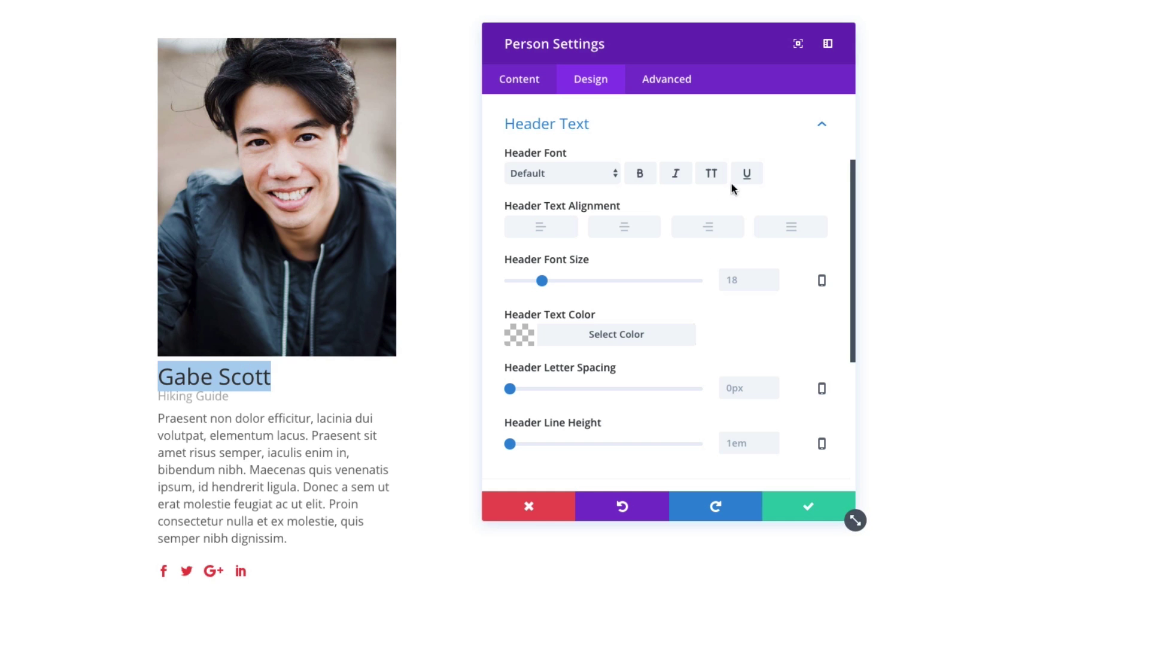
pyautogui.click(796, 170)
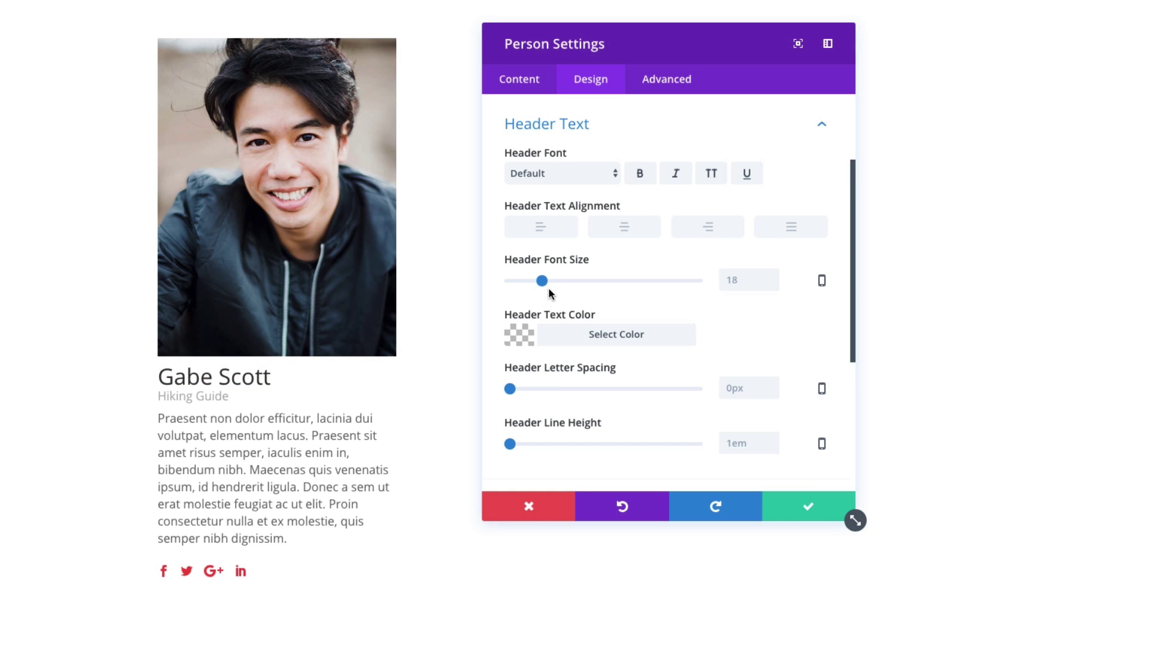
pyautogui.moveTo(543, 281); pyautogui.dragTo(555, 287)
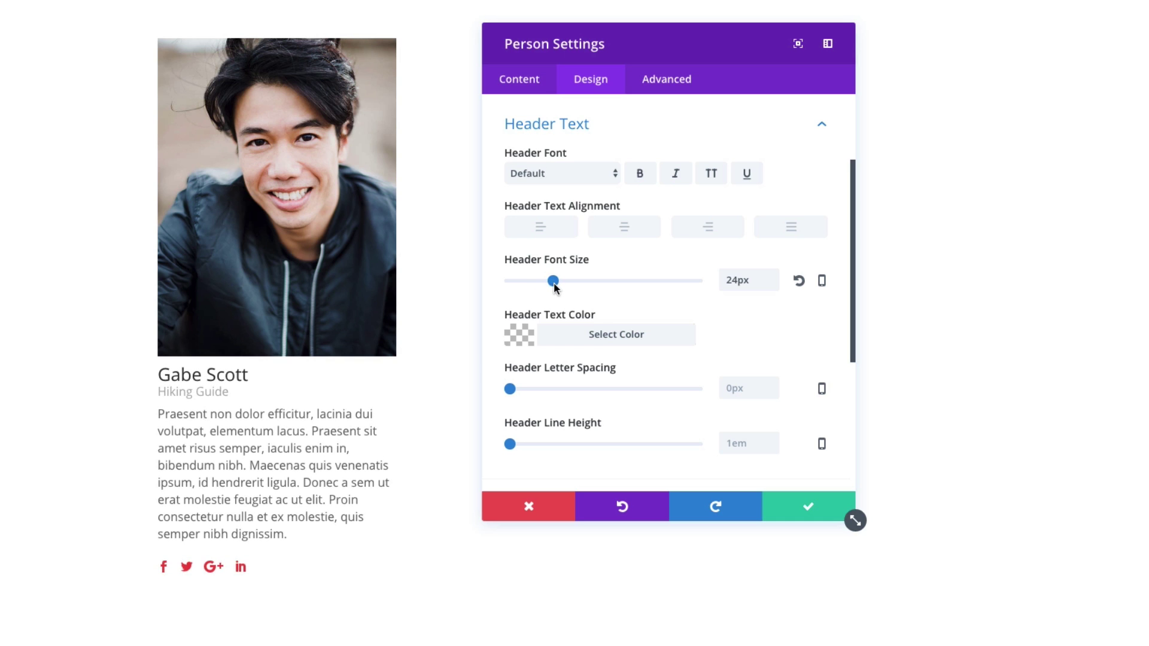
# Make the header text bold and all uppercase, and set its font to Oswald.
pyautogui.click(647, 175)
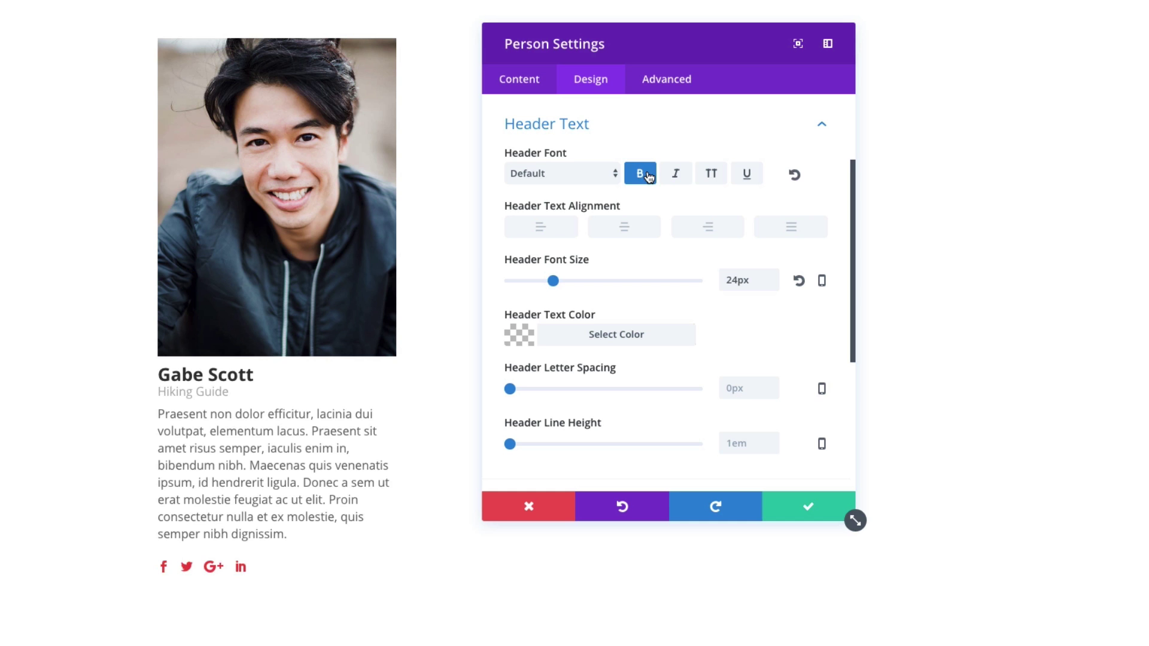
pyautogui.click(716, 177)
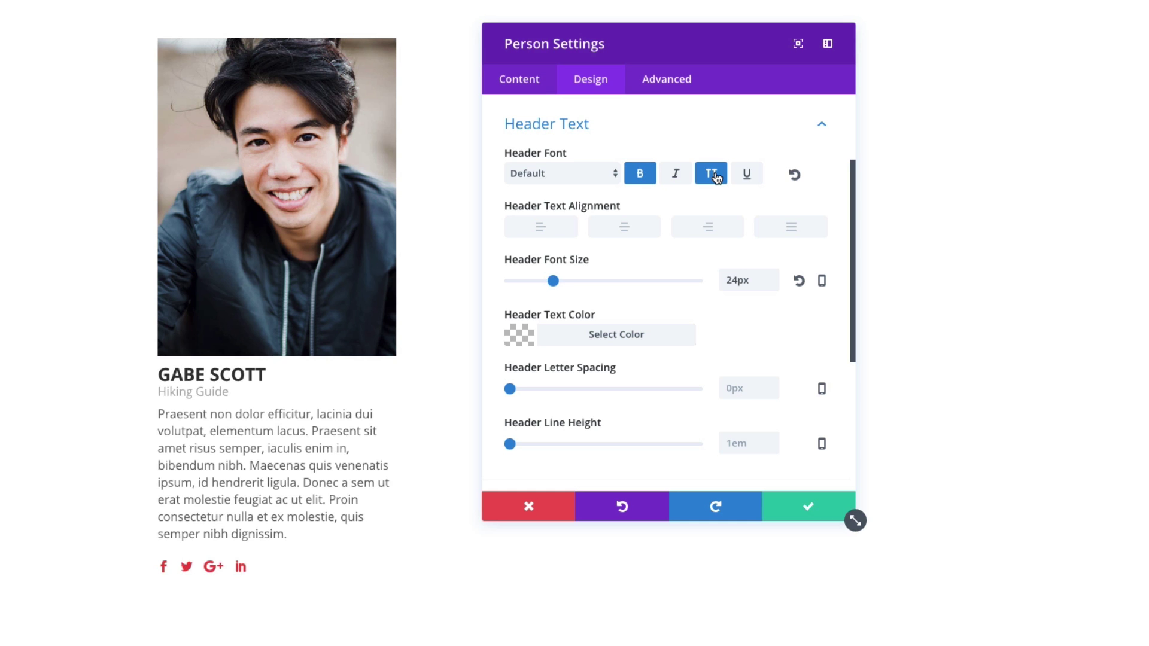
pyautogui.click(614, 174)
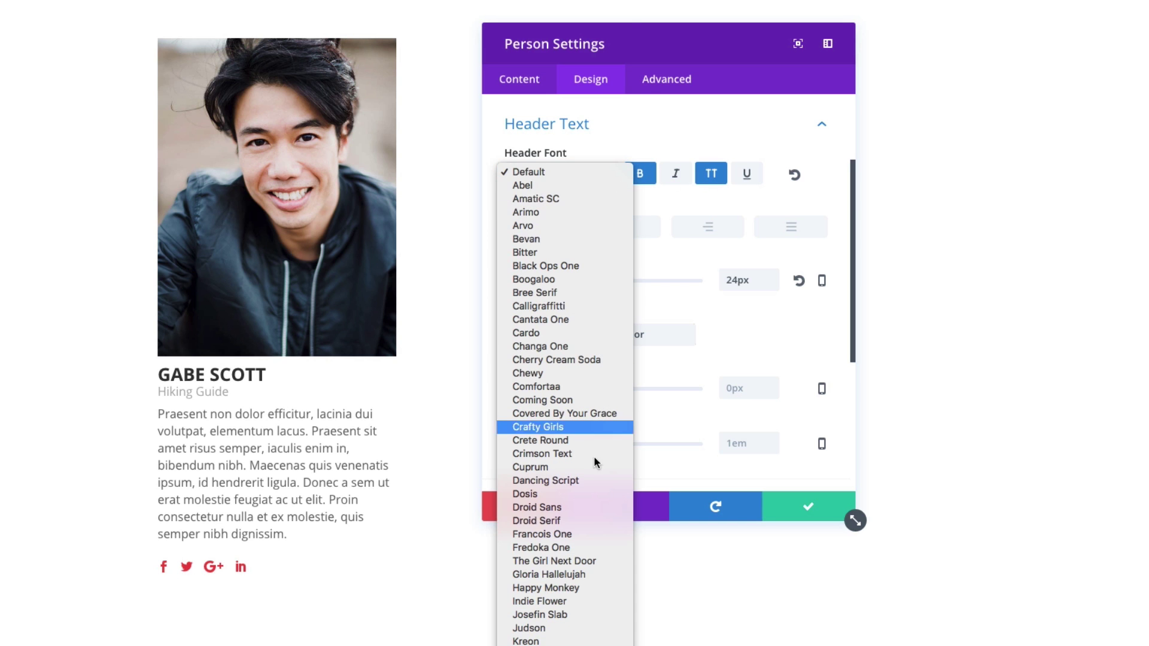
pyautogui.scroll(-5, 562, 508)
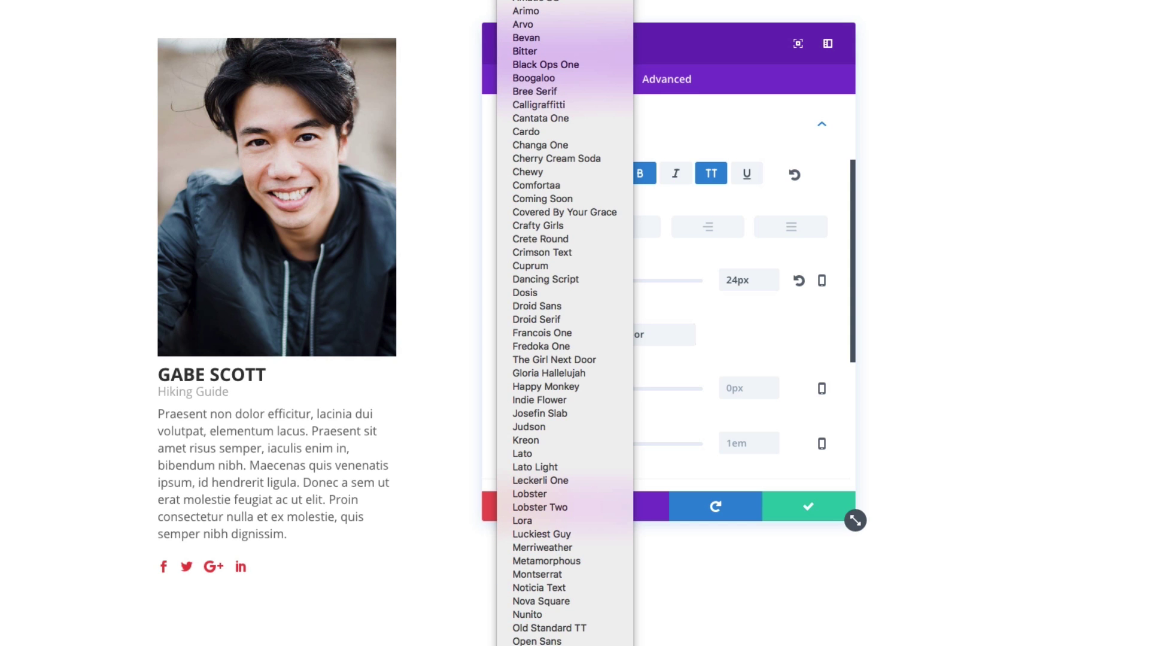
pyautogui.click(564, 361)
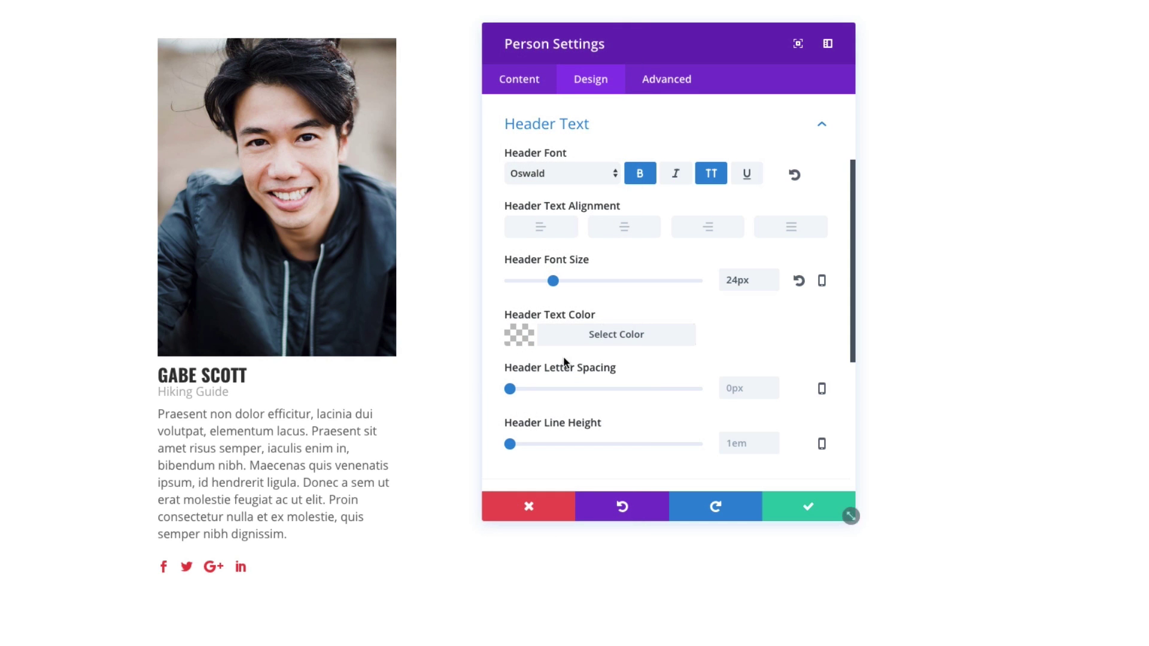
# Set the font of the person module's body text to Roboto.
pyautogui.scroll(-3, 748, 341)
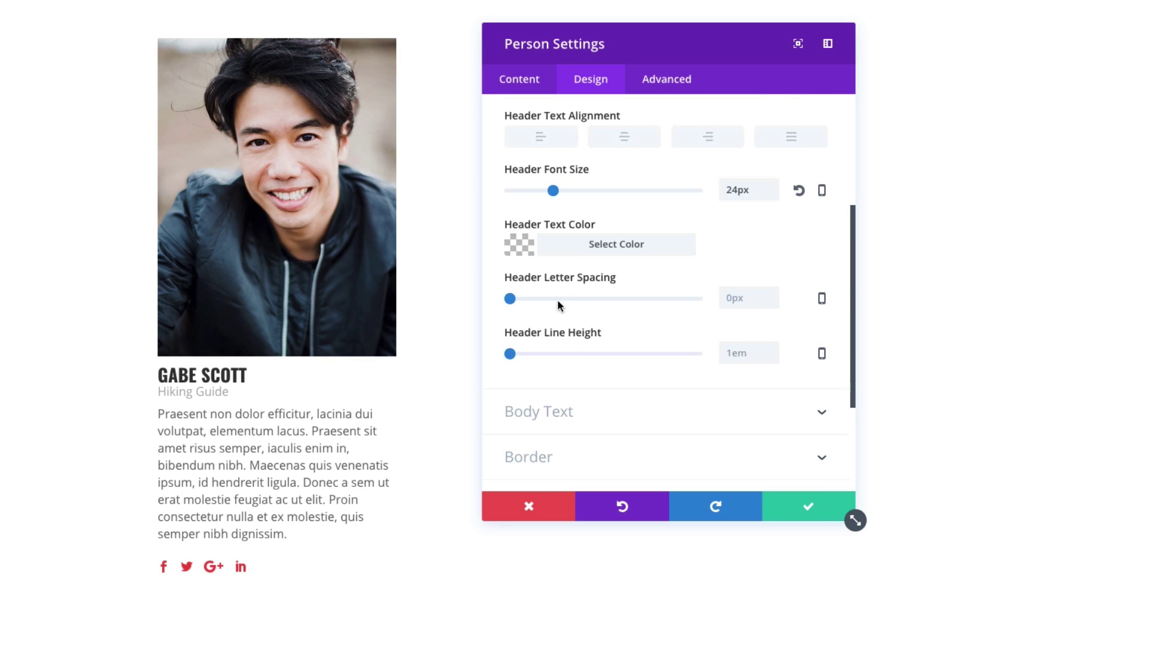
pyautogui.scroll(-2, 633, 326)
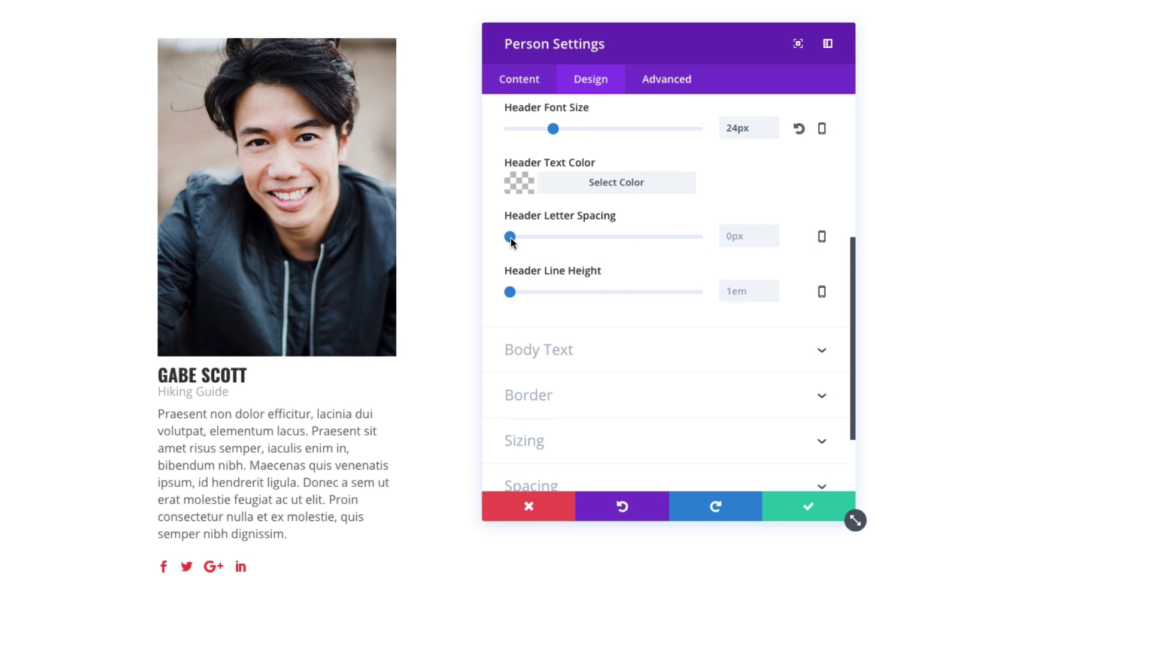
pyautogui.moveTo(510, 239); pyautogui.dragTo(510, 240)
pyautogui.scroll(-1, 600, 359)
pyautogui.click(582, 333)
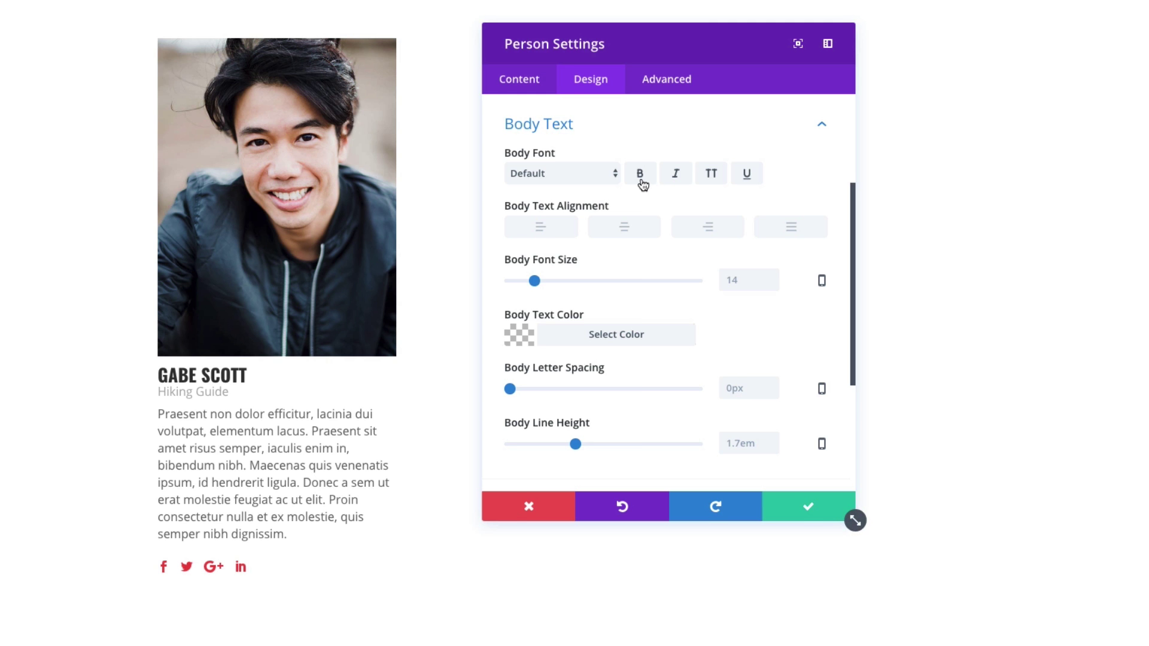
pyautogui.click(615, 174)
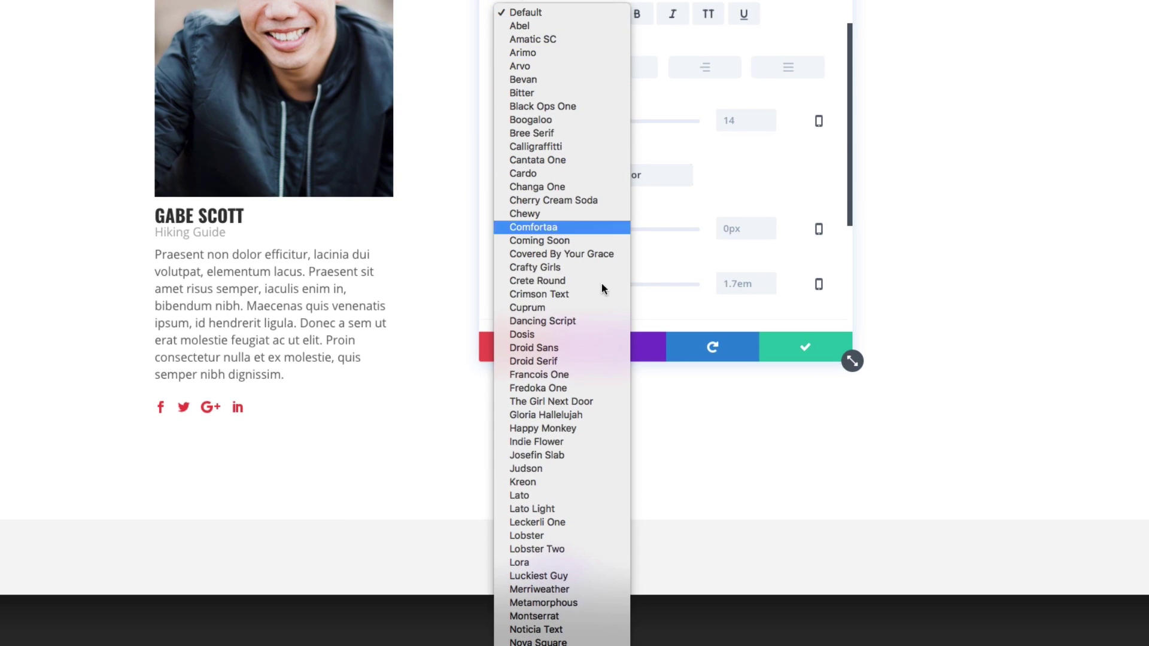
pyautogui.scroll(-5, 590, 509)
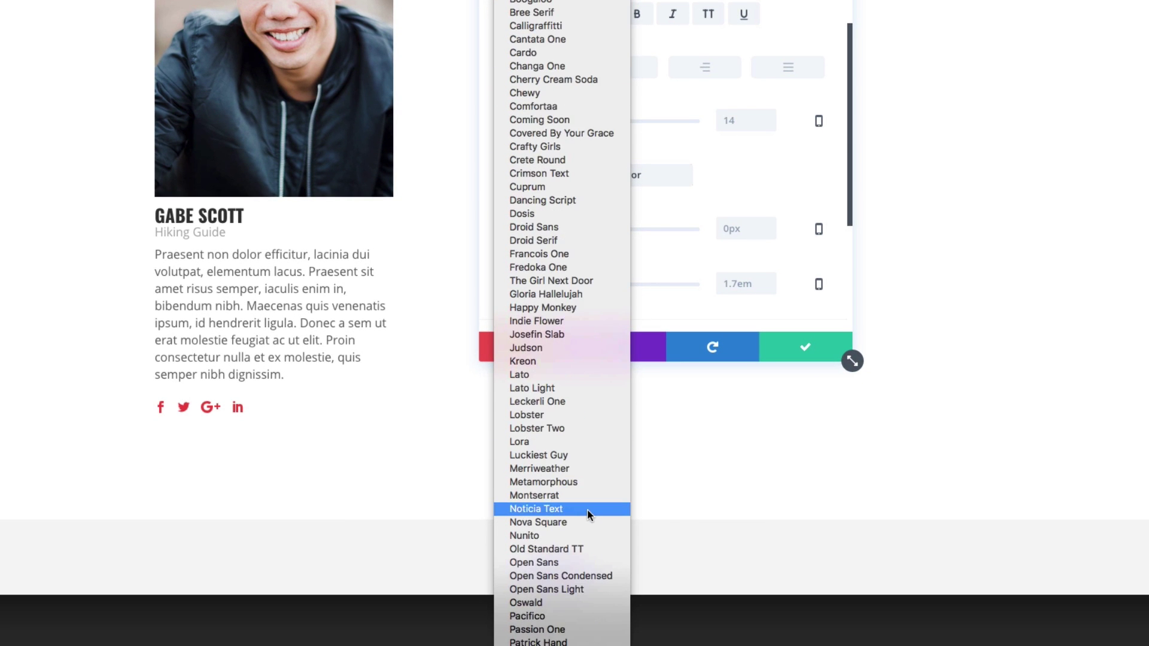
pyautogui.scroll(-6, 603, 527)
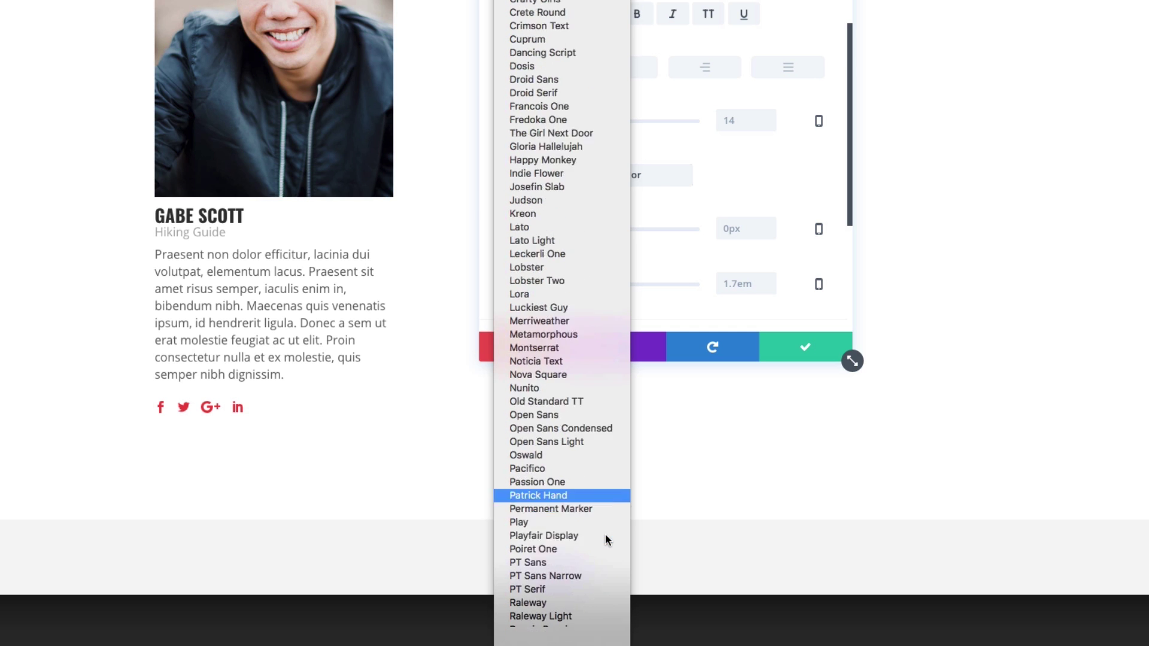
pyautogui.scroll(-3, 605, 540)
pyautogui.click(587, 590)
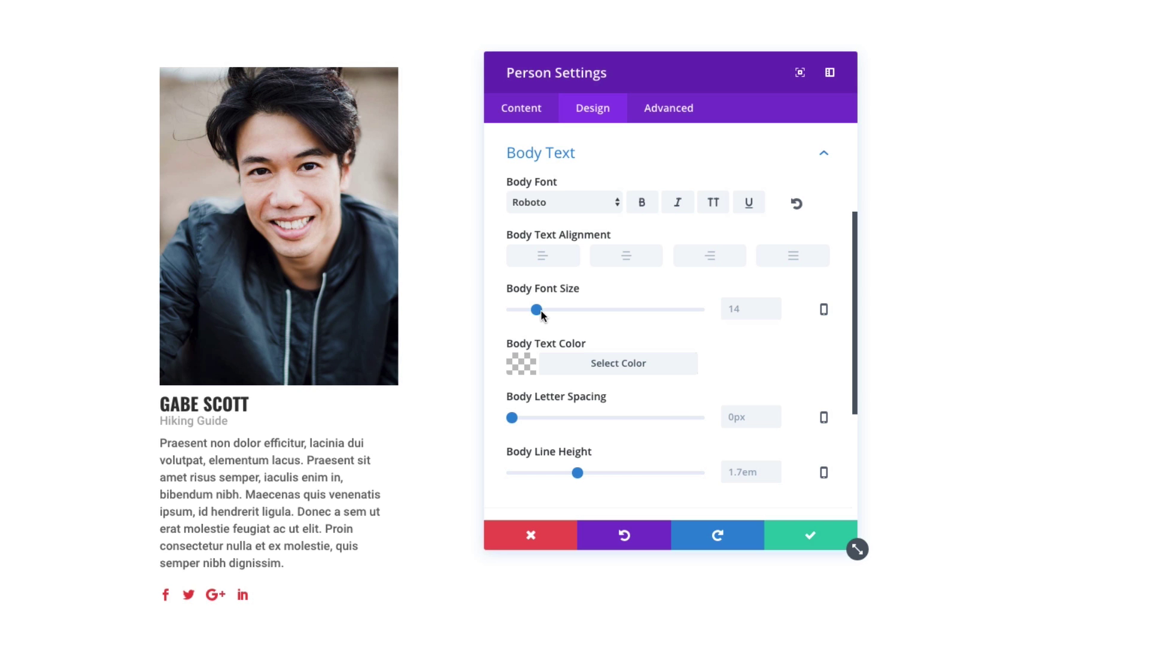
# Set the body text's font size to 16px.
pyautogui.moveTo(536, 310); pyautogui.dragTo(540, 312)
pyautogui.scroll(-1, 544, 311)
pyautogui.scroll(1, 543, 312)
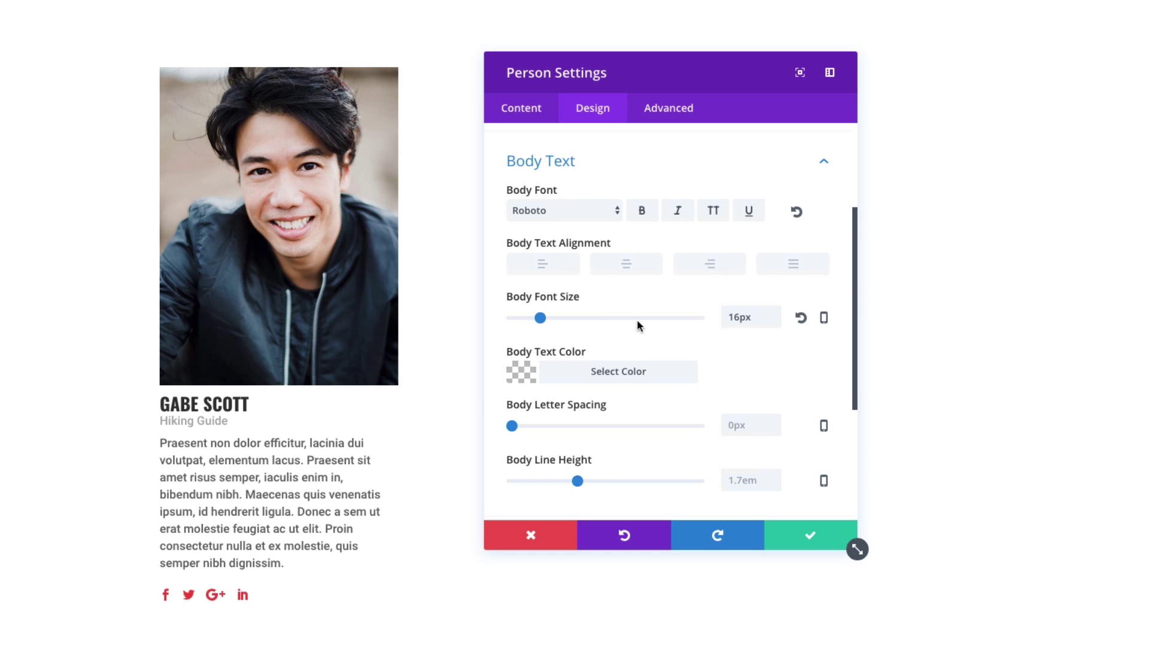
# Turn on the border for the person module and set its colour to red (#e02b20).
pyautogui.scroll(-3, 777, 350)
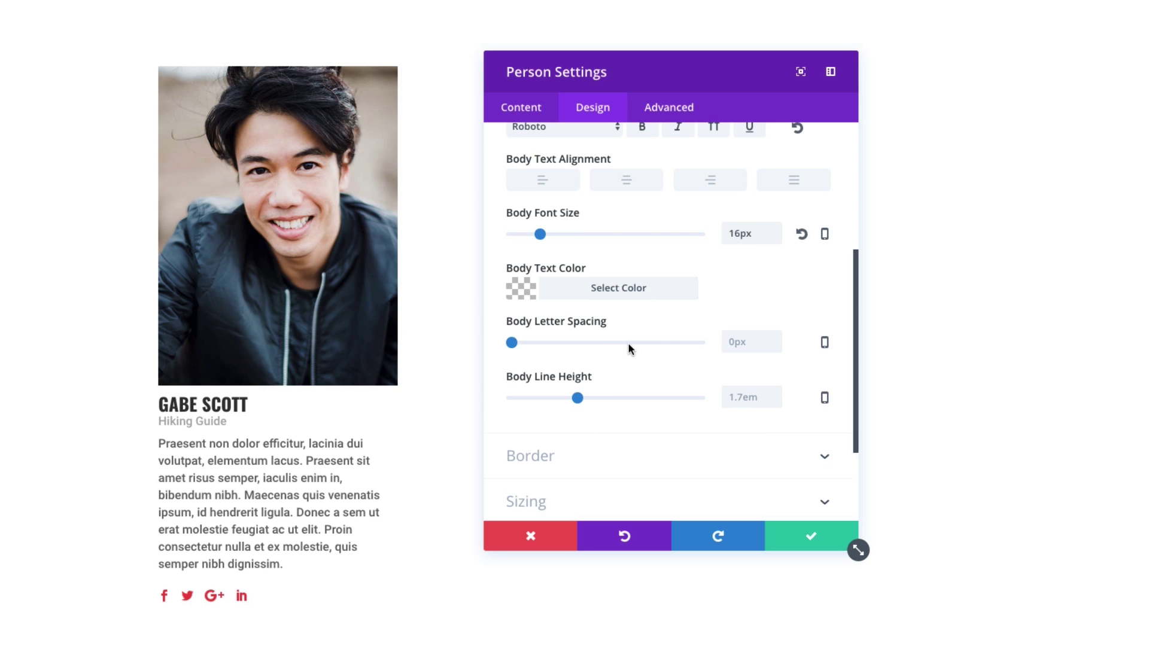
pyautogui.scroll(-1, 598, 371)
pyautogui.click(565, 431)
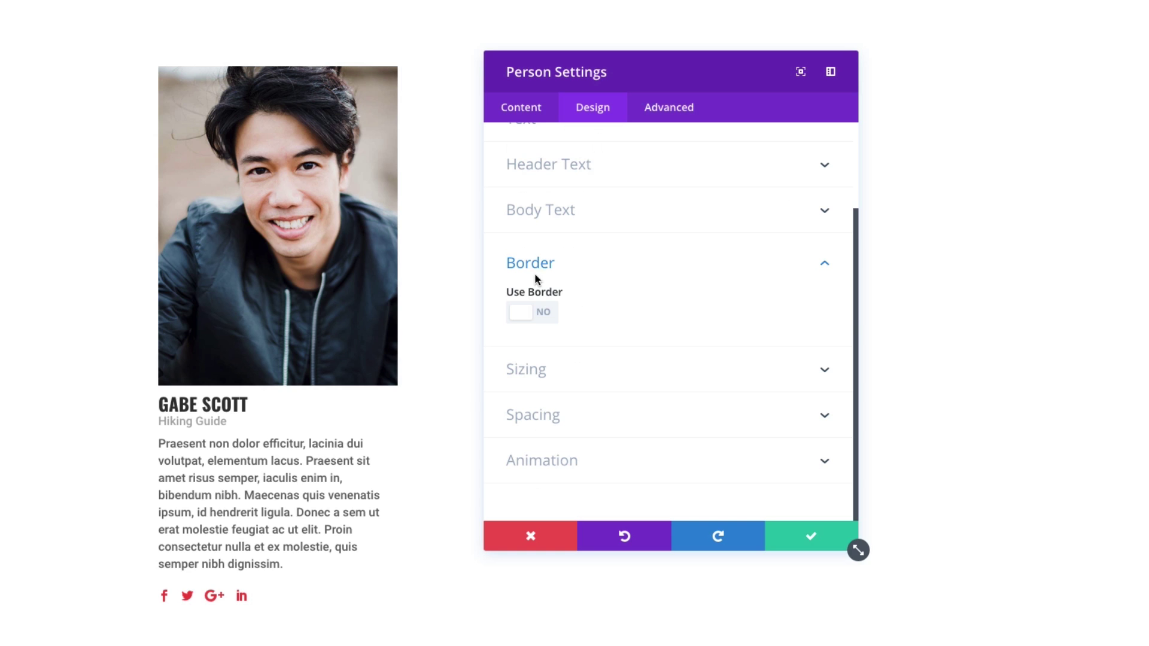
pyautogui.click(546, 318)
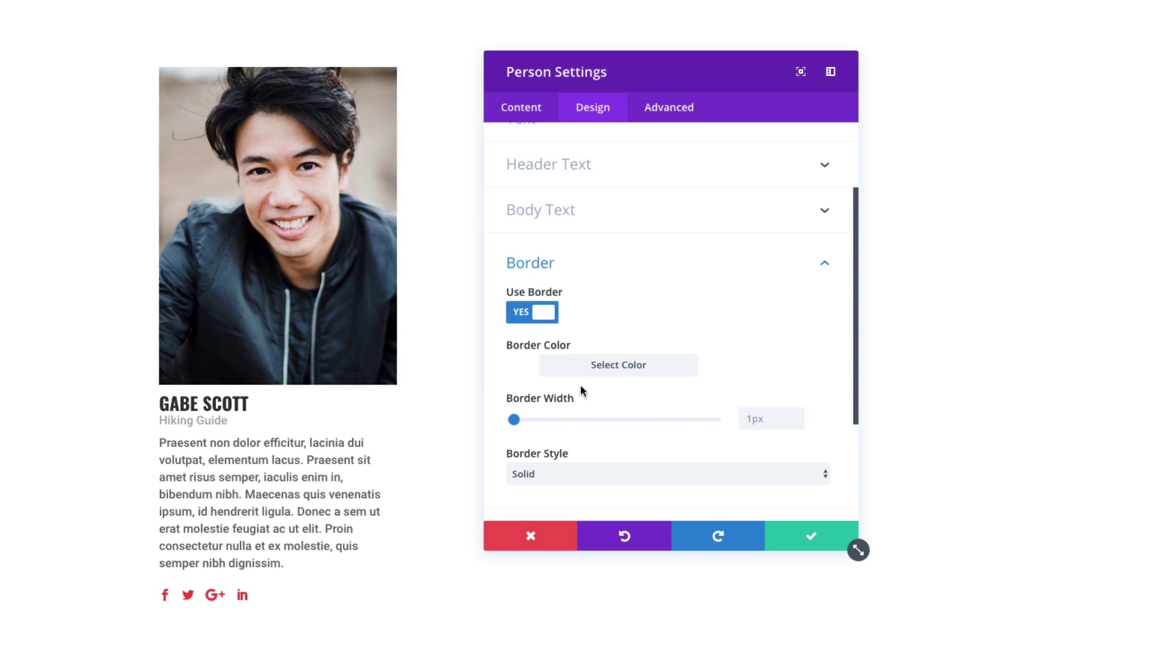
pyautogui.click(589, 372)
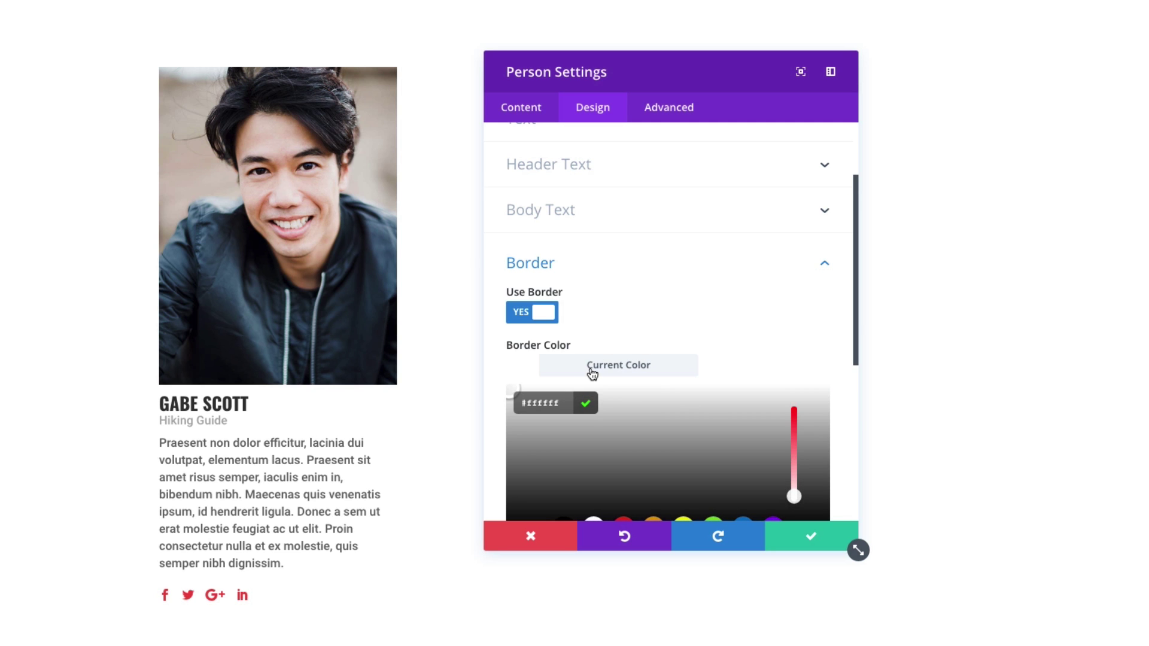
pyautogui.scroll(-3, 743, 398)
pyautogui.click(623, 446)
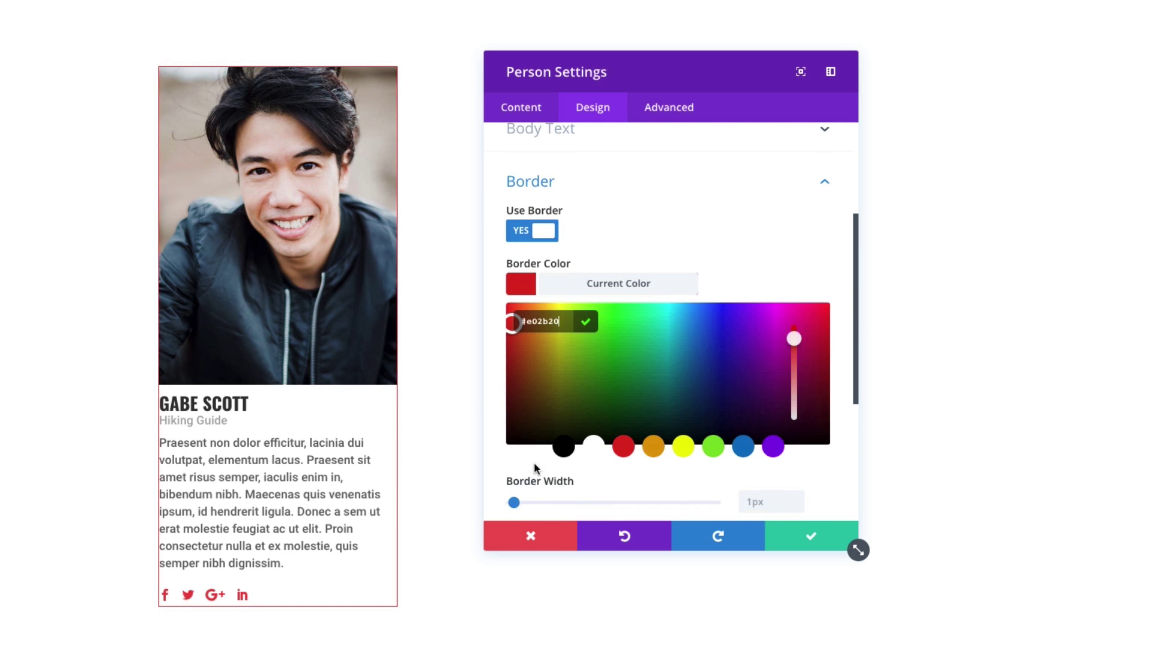
# Set the person module's custom padding to 20px on the top, right, bottom and left.
pyautogui.scroll(-5, 720, 493)
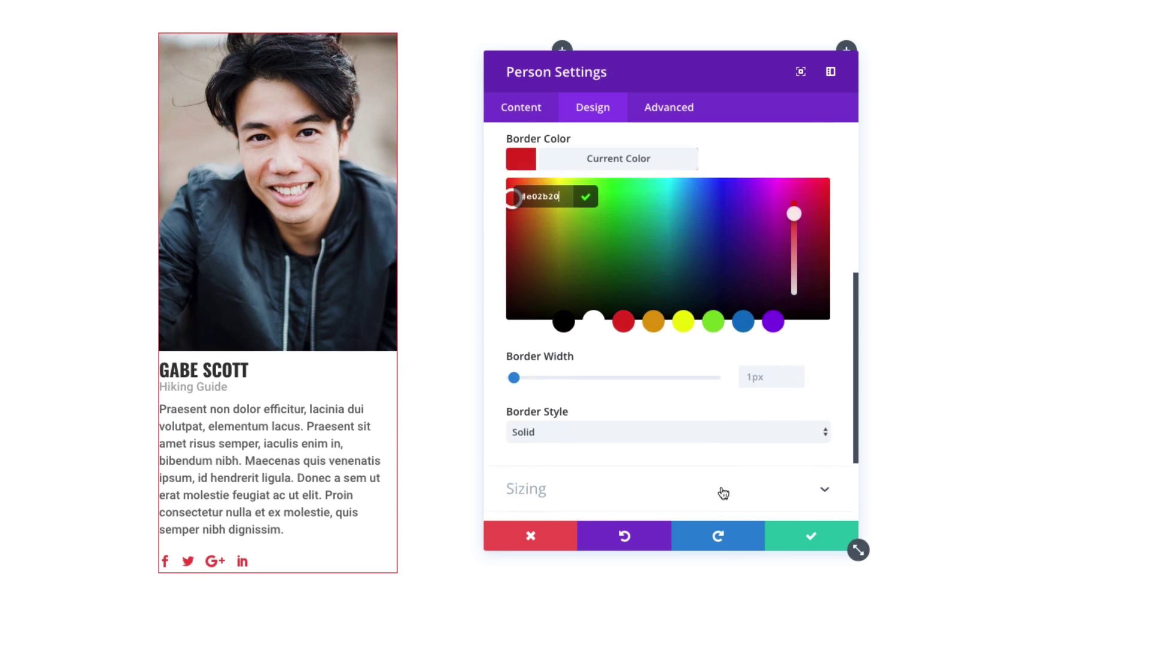
pyautogui.click(602, 441)
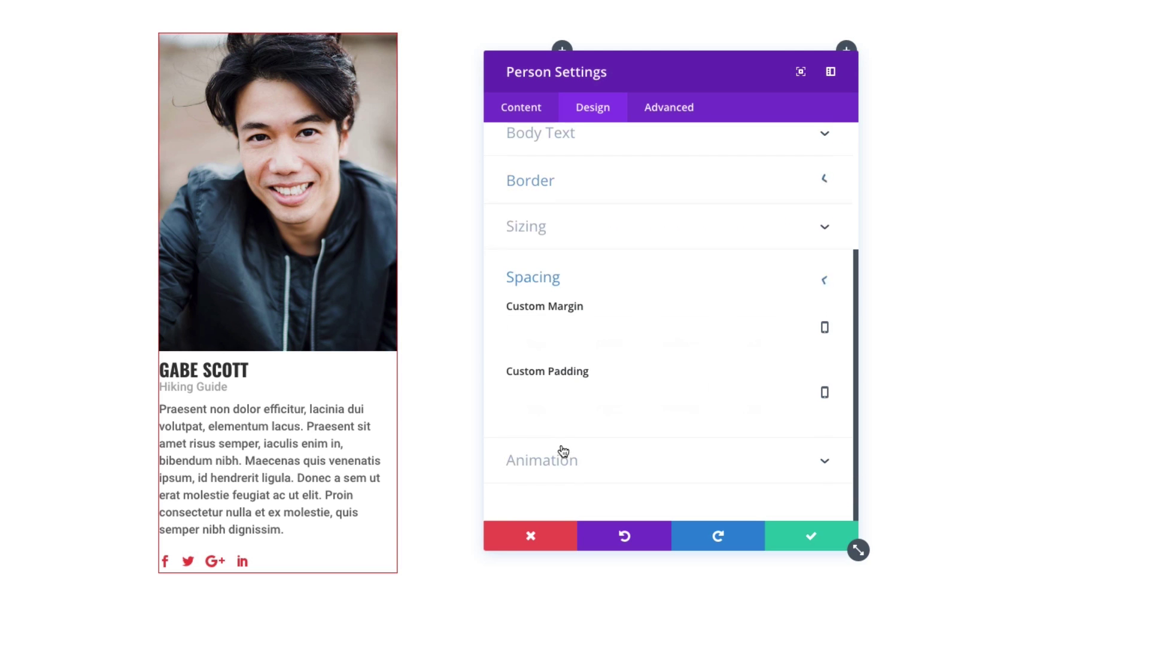
pyautogui.write('20px')
pyautogui.press('Tab')
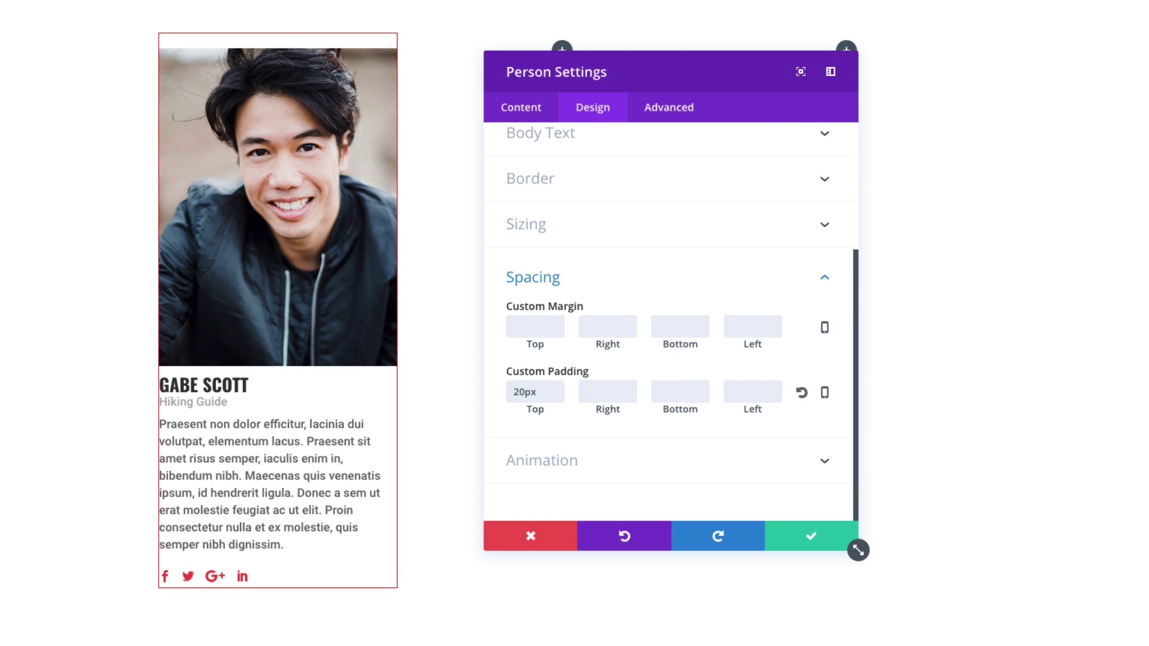
pyautogui.write('20px')
pyautogui.press('Tab')
pyautogui.write('20px')
pyautogui.press('Tab')
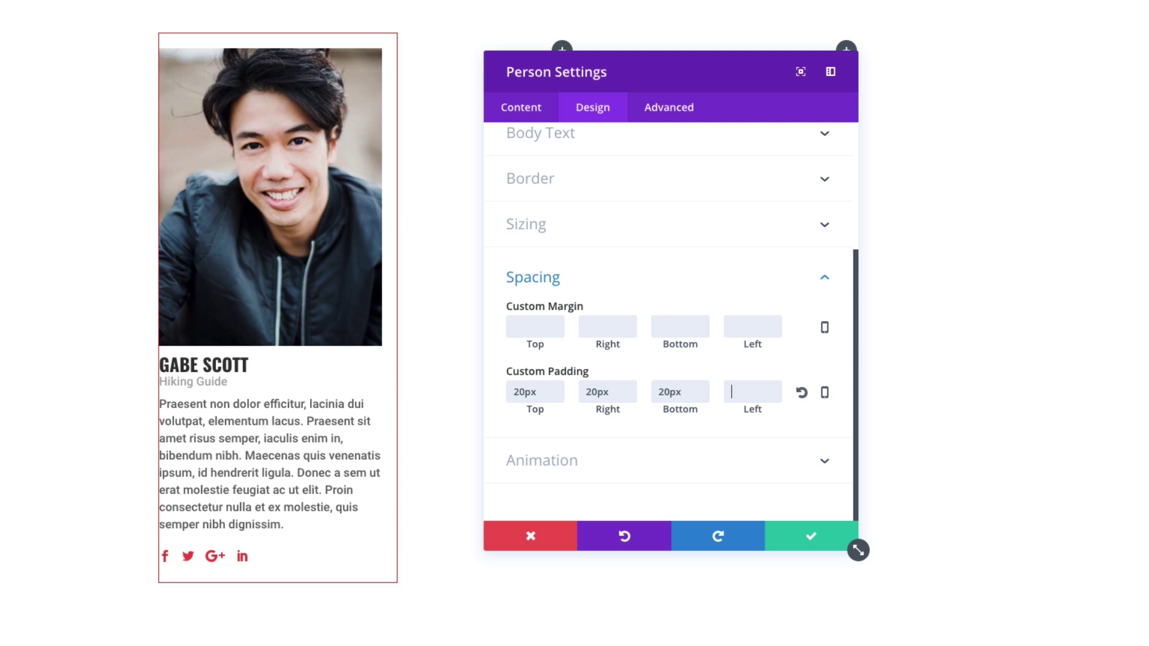
pyautogui.write('20')
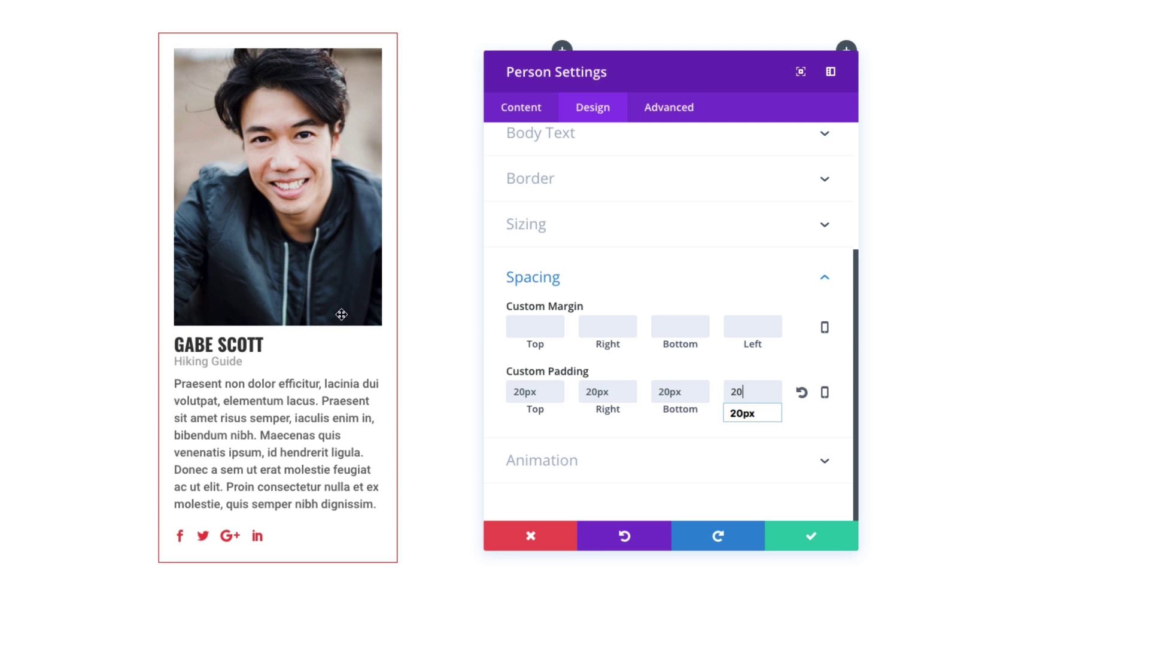
# Reset the person module's custom padding and turn its border off.
pyautogui.click(801, 393)
pyautogui.scroll(1, 613, 274)
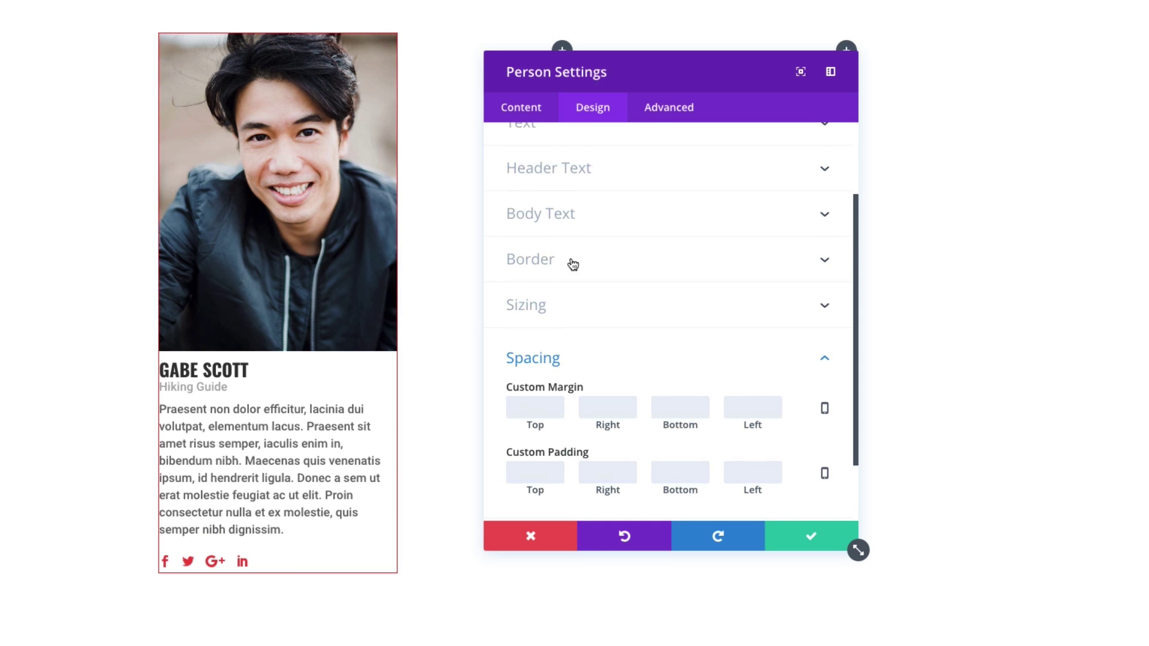
pyautogui.click(591, 260)
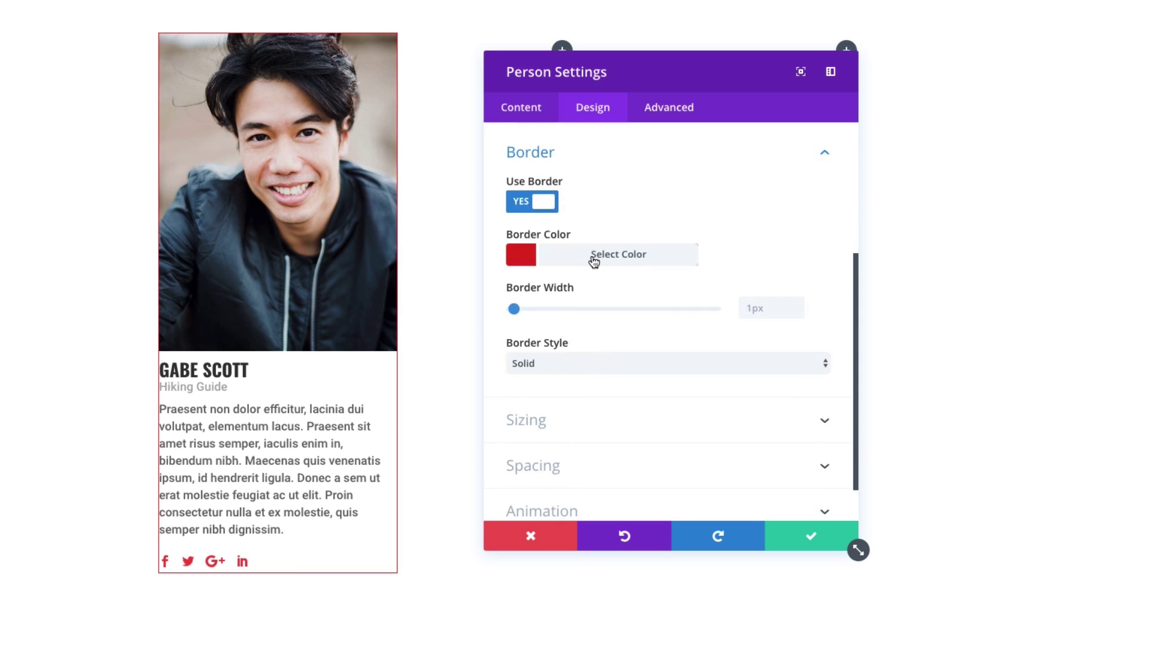
pyautogui.click(547, 202)
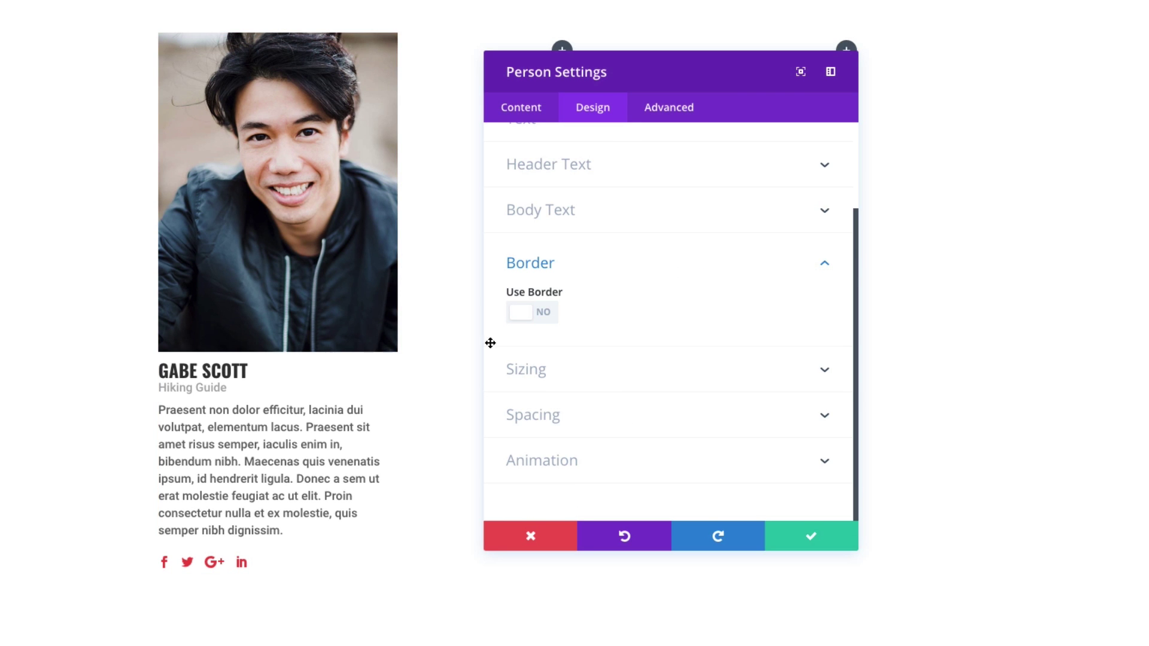
pyautogui.click(556, 372)
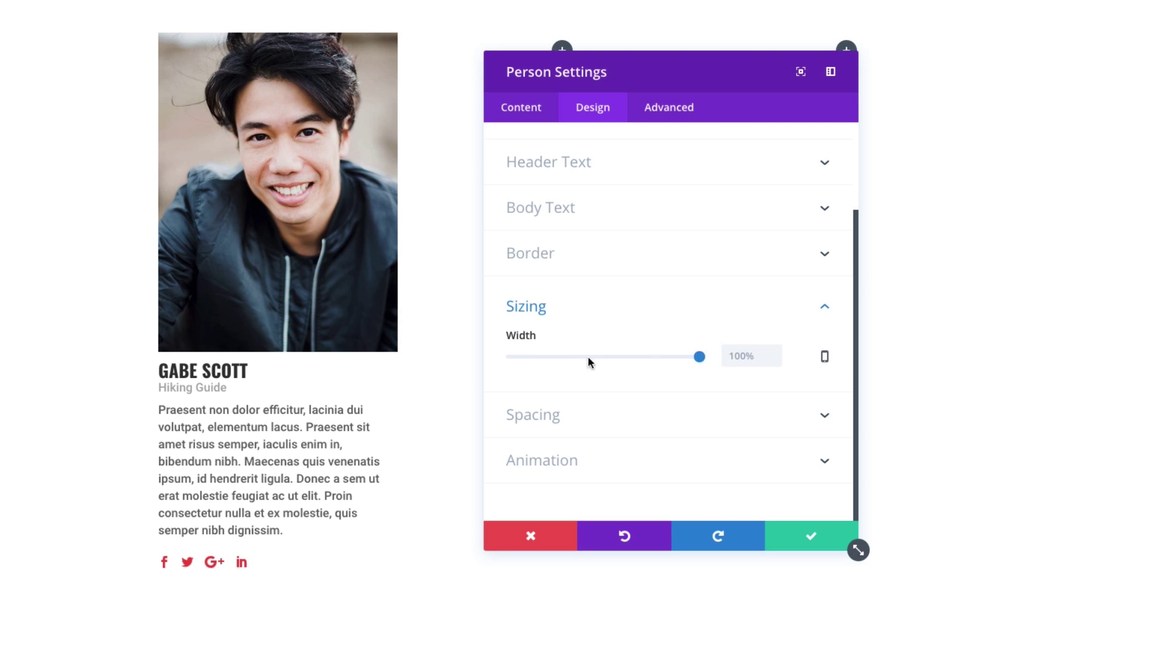
pyautogui.click(689, 413)
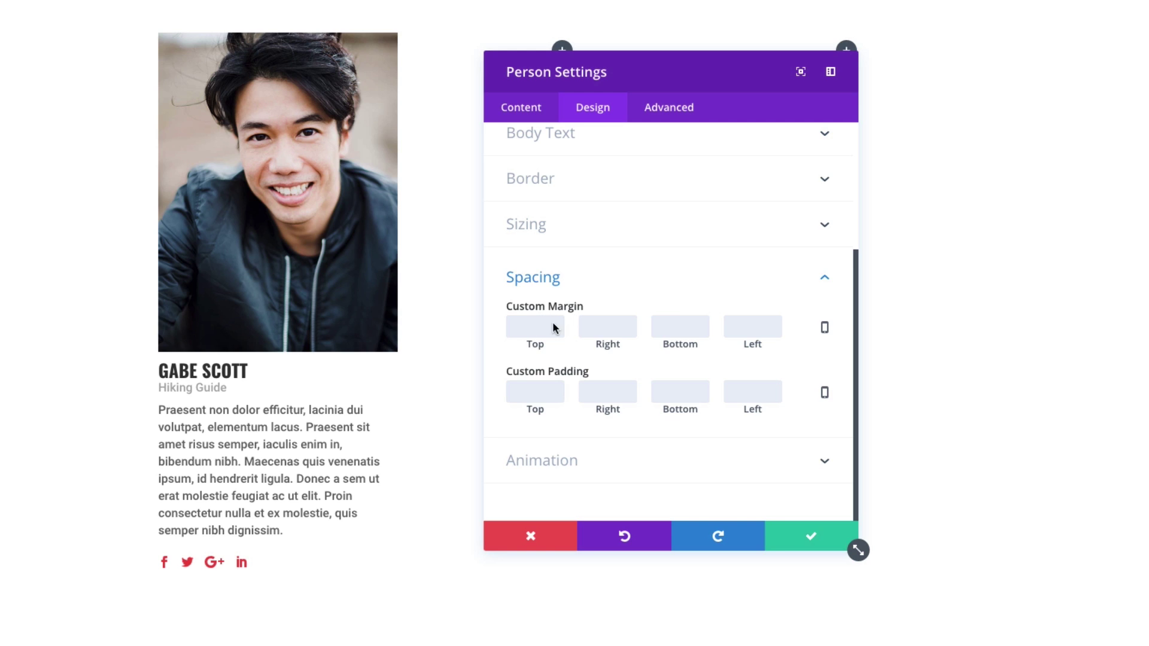
# Give the person module a Fade animation with a starting opacity of 10% and save its settings.
pyautogui.click(620, 472)
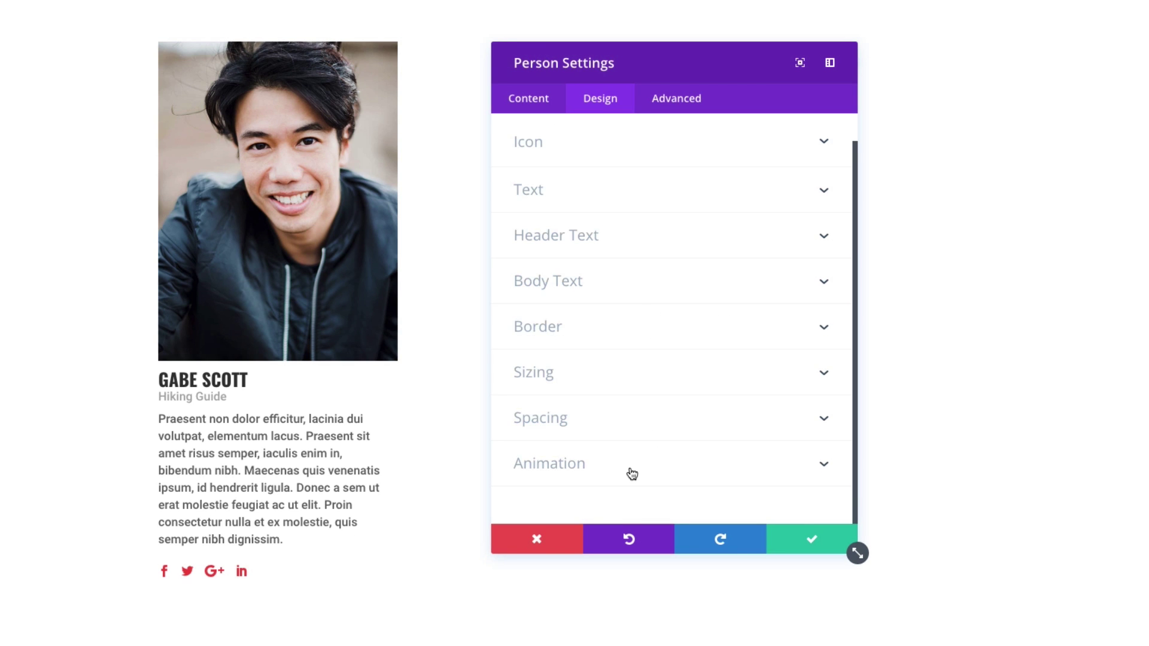
pyautogui.click(632, 474)
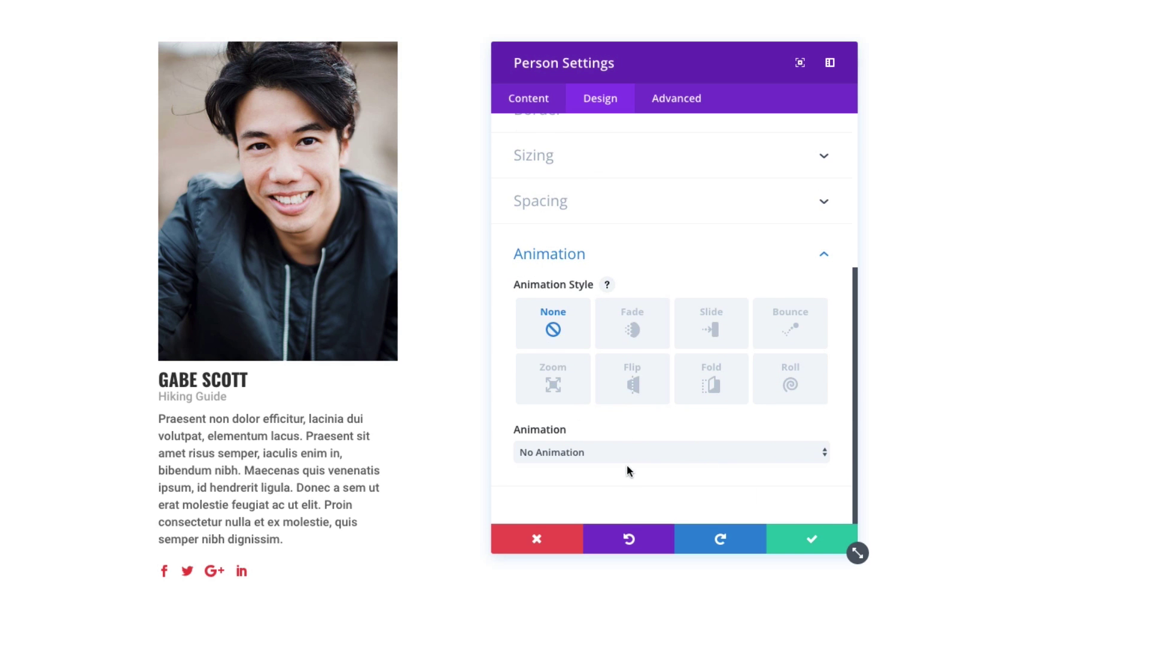
pyautogui.click(631, 330)
pyautogui.scroll(-5, 629, 396)
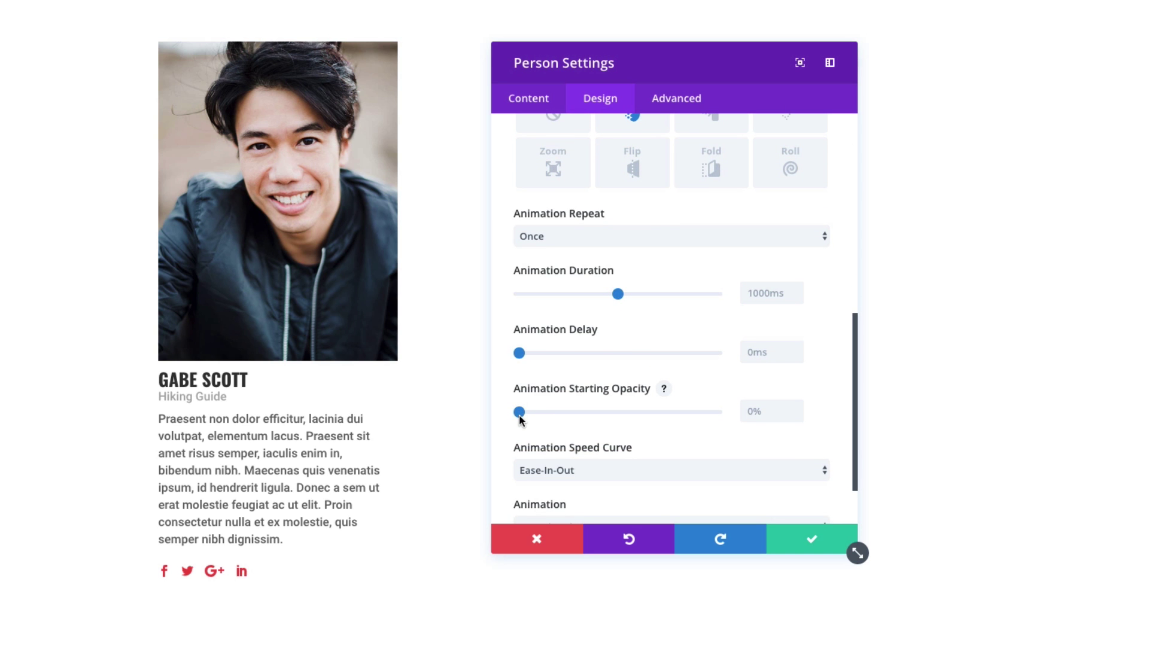
pyautogui.moveTo(520, 418); pyautogui.dragTo(538, 418)
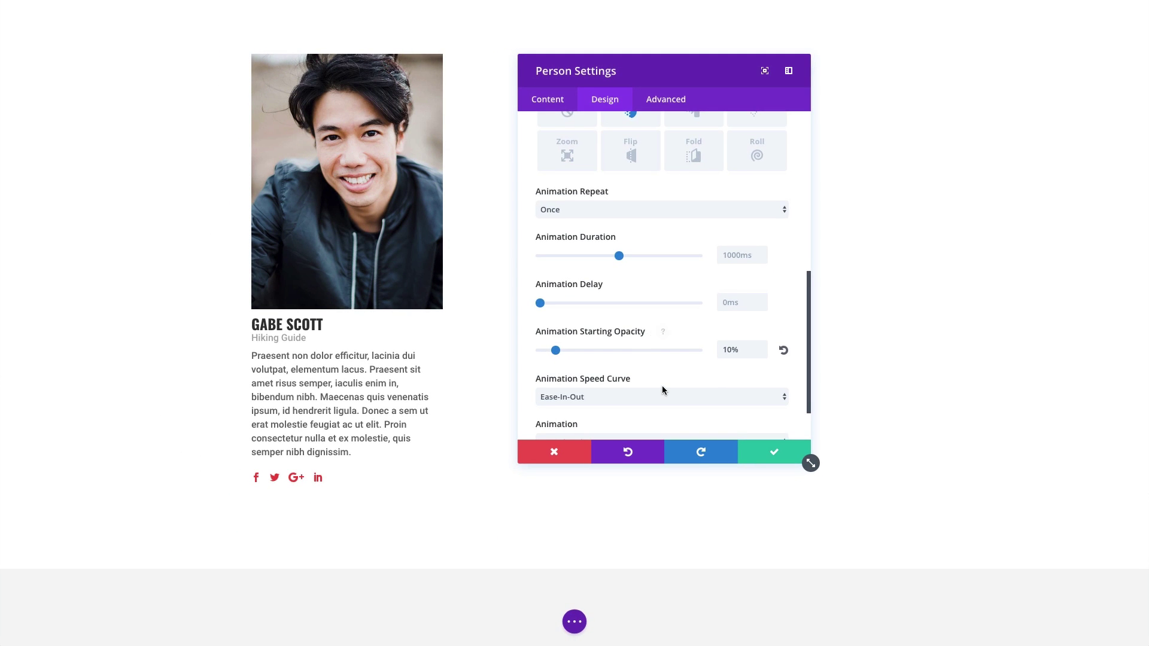
pyautogui.scroll(-1, 661, 389)
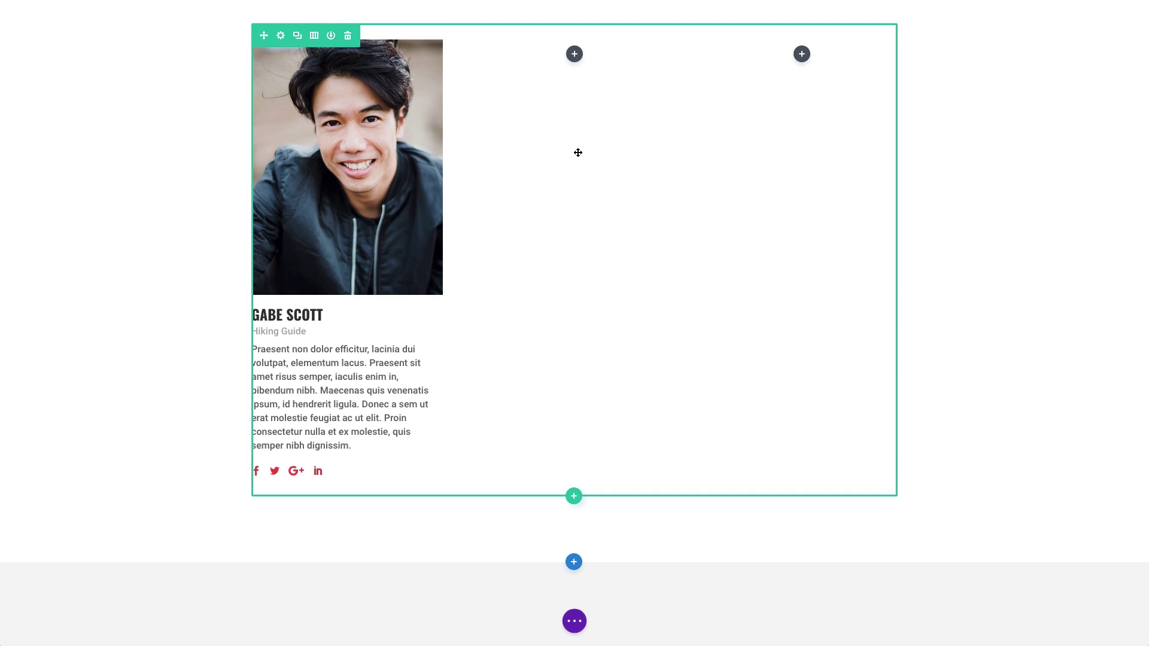
# Copy the finished person module and paste it into the empty second and third columns of the row.
pyautogui.scroll(1, 167, 234)
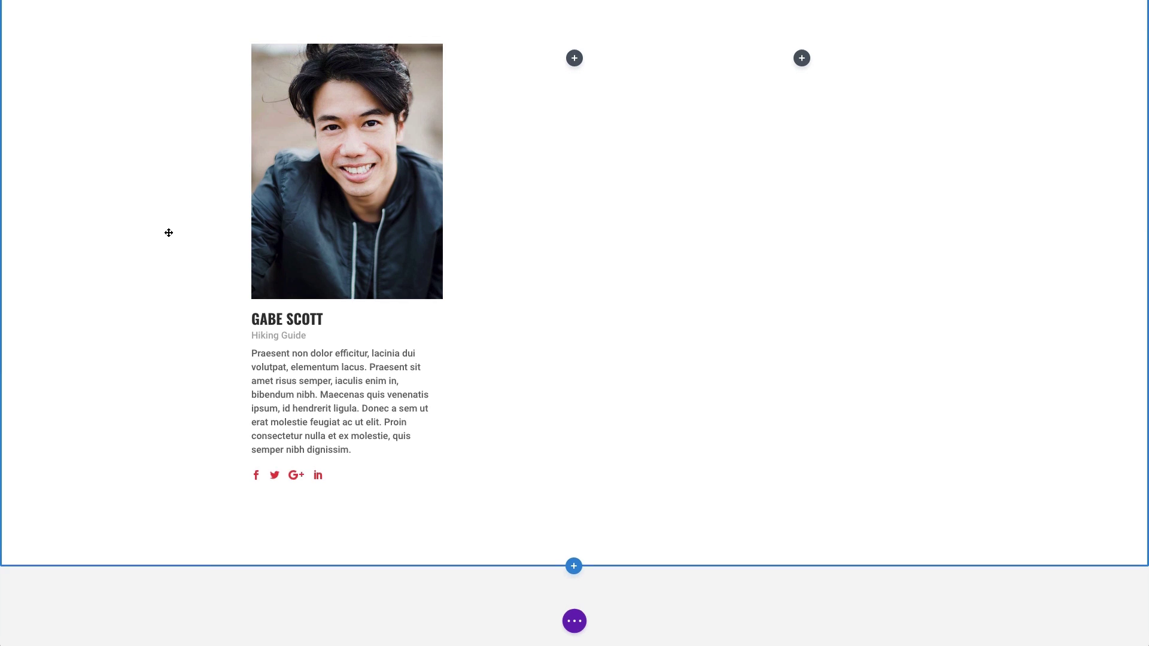
pyautogui.rightClick(367, 164)
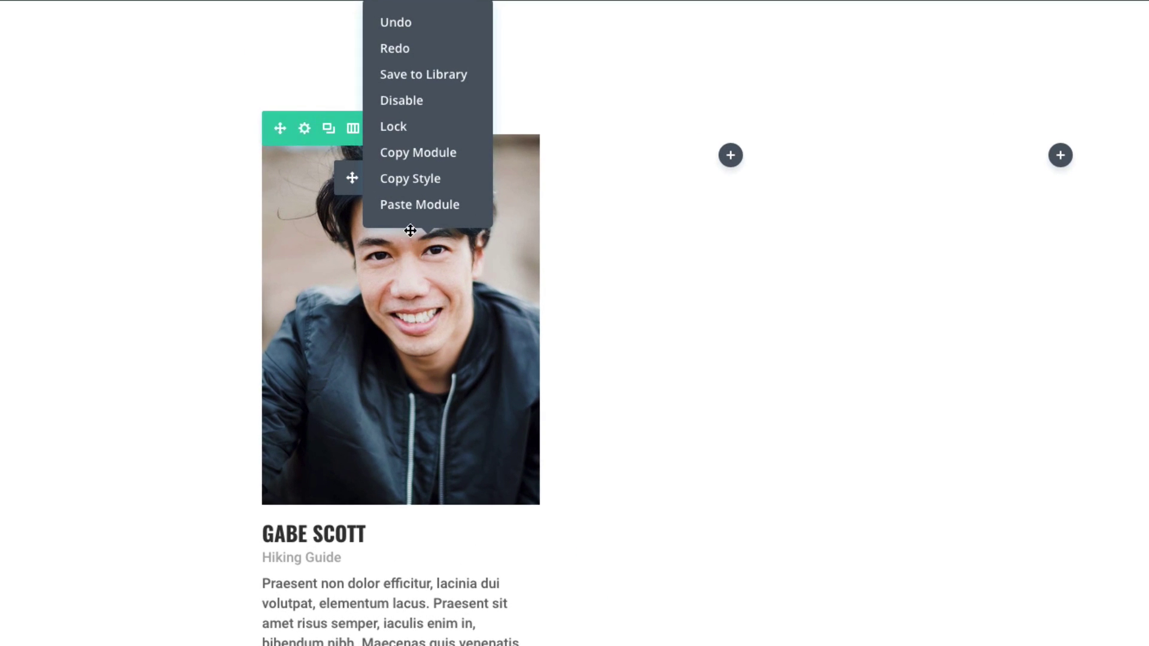
pyautogui.click(426, 153)
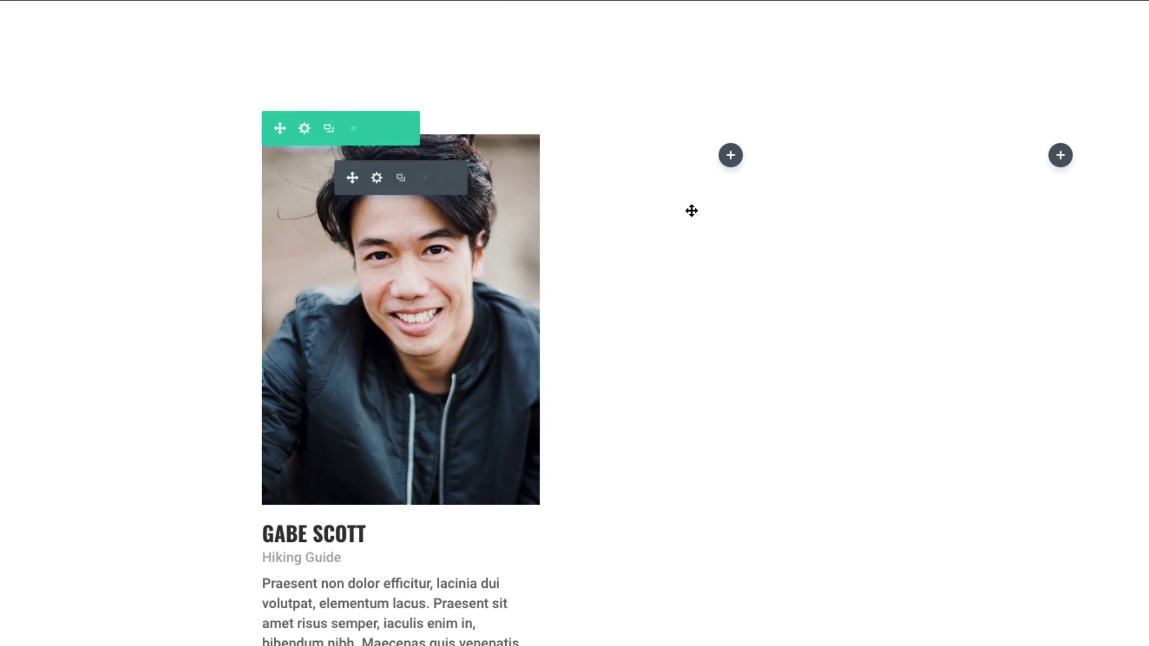
pyautogui.rightClick(735, 261)
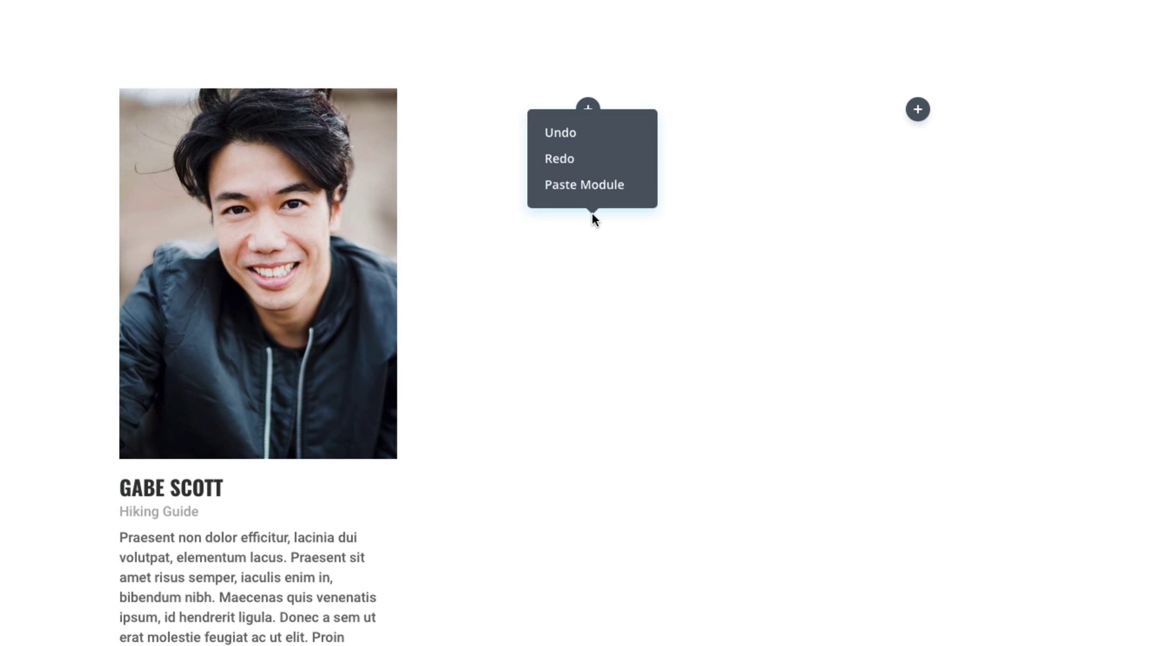
pyautogui.click(597, 186)
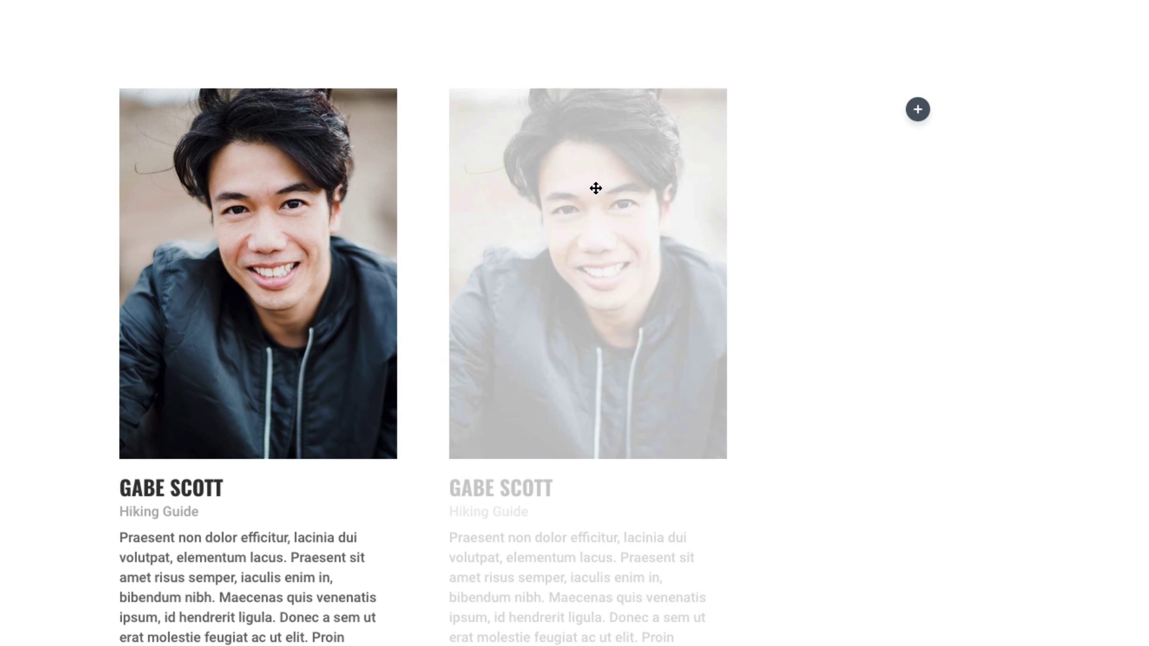
pyautogui.rightClick(921, 243)
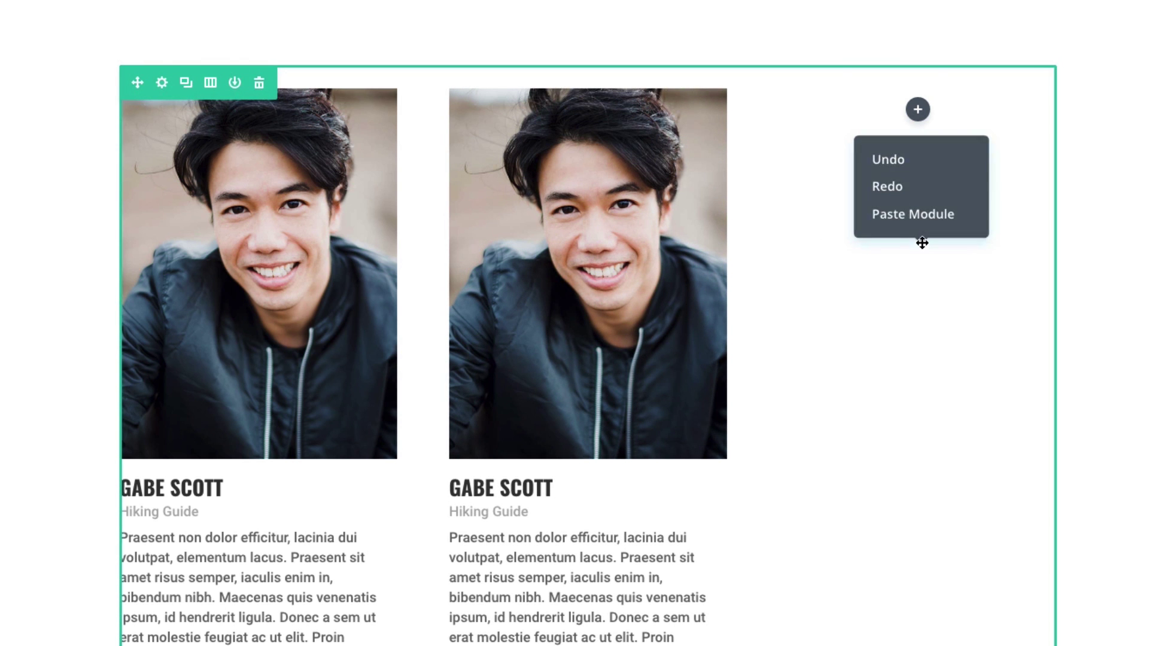
pyautogui.click(915, 212)
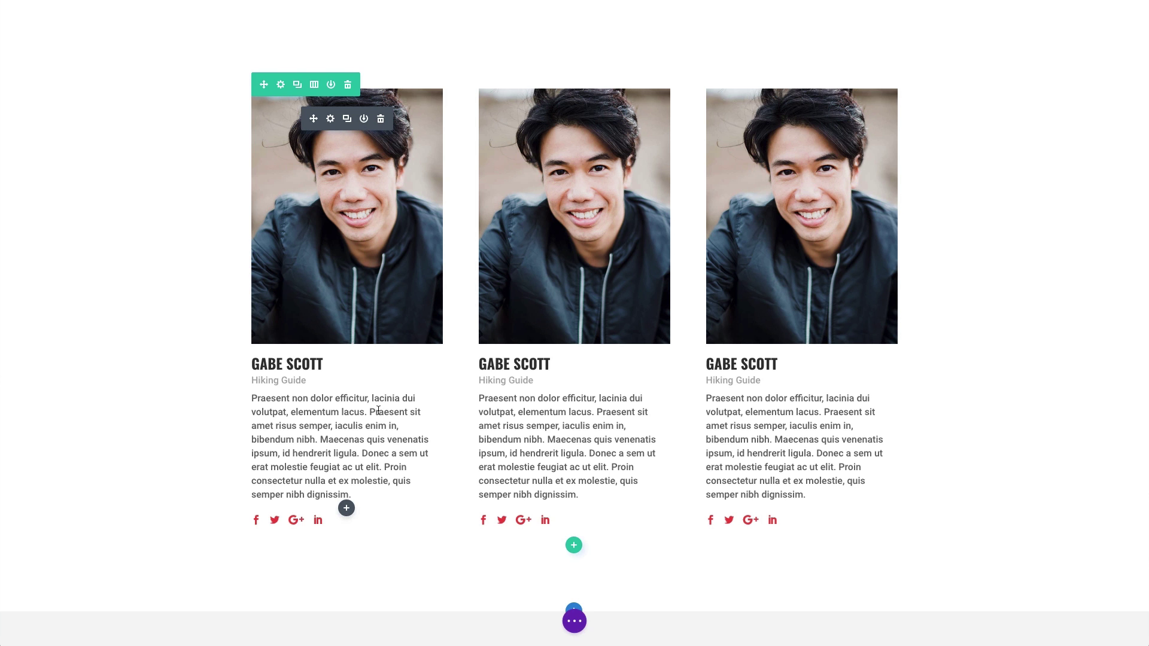
# In the middle person module, replace the name with the second guide's full name and set the position to Ocean Guide.
pyautogui.scroll(-3, 375, 479)
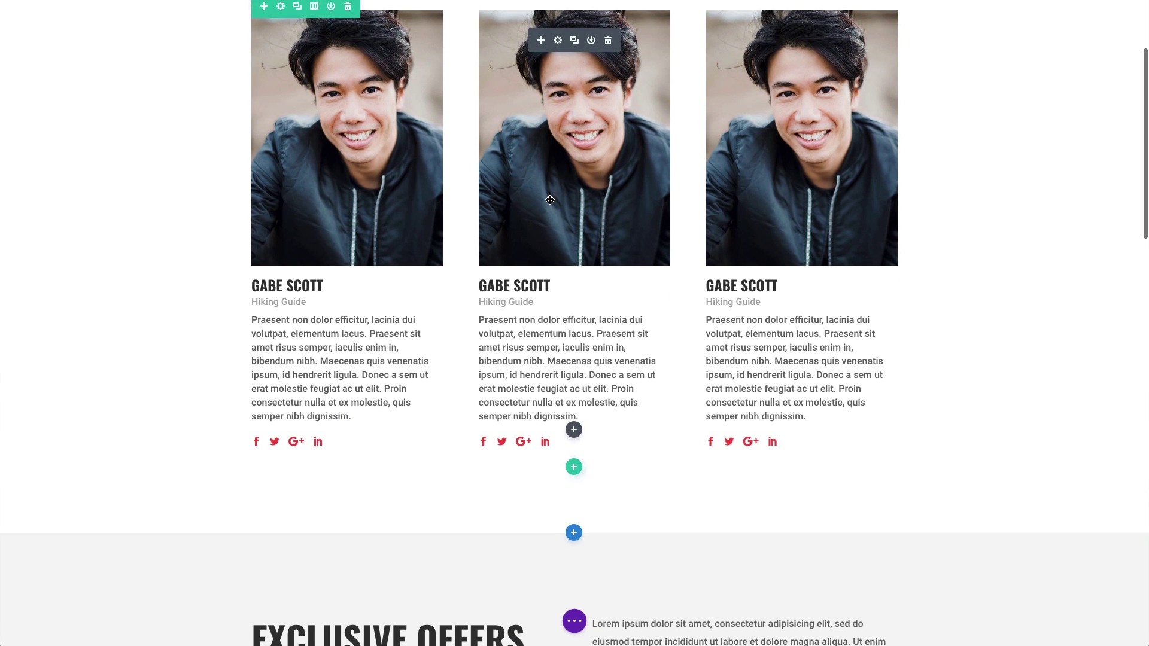
pyautogui.scroll(4, 489, 277)
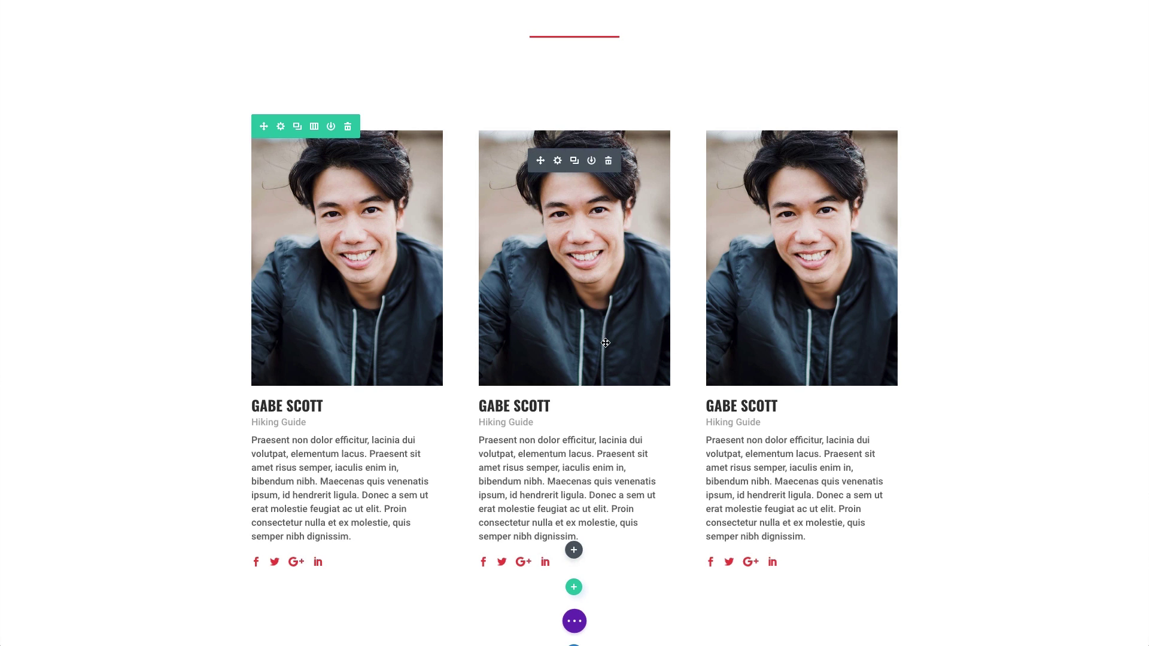
pyautogui.click(557, 161)
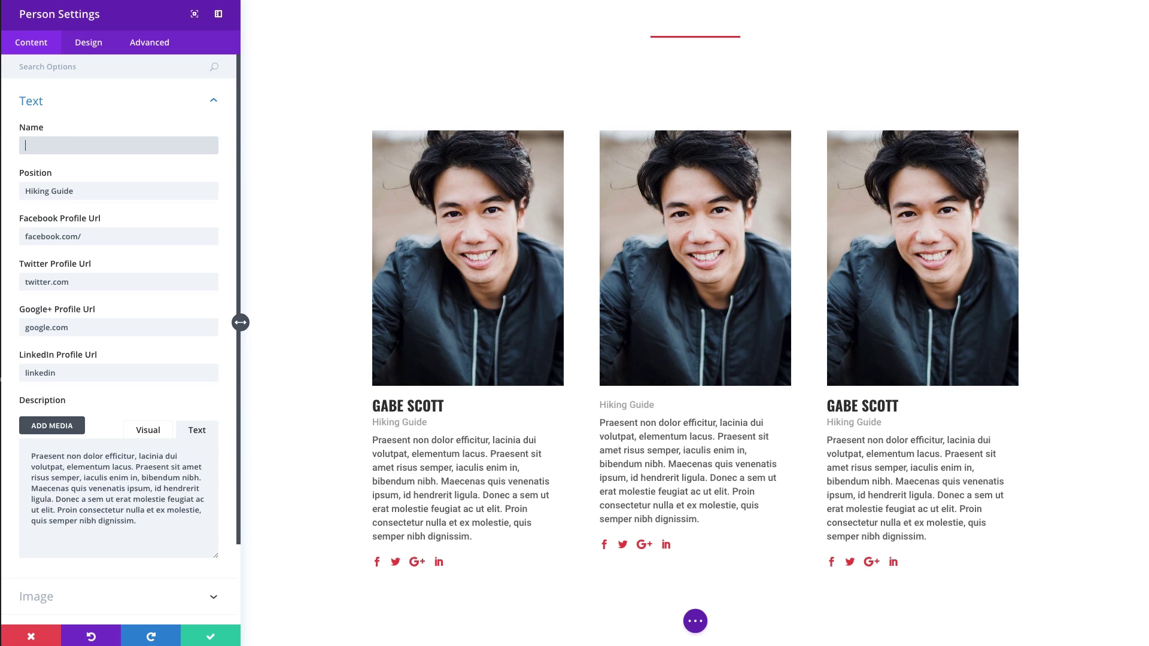
pyautogui.write('Linda')
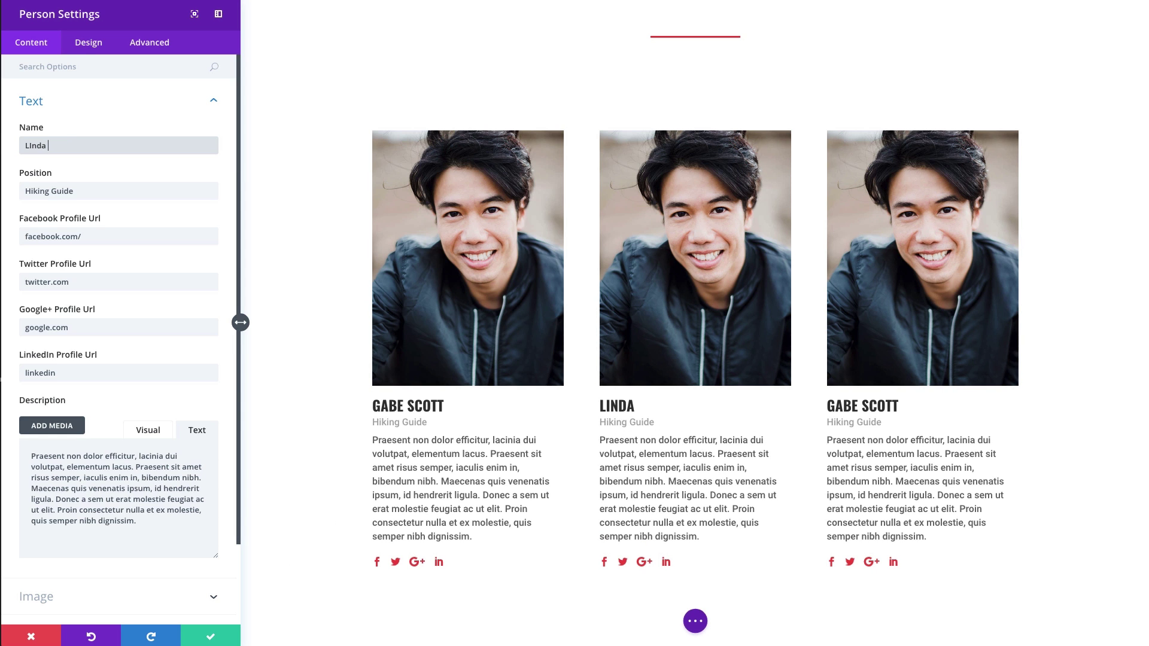
pyautogui.write(' Platon')
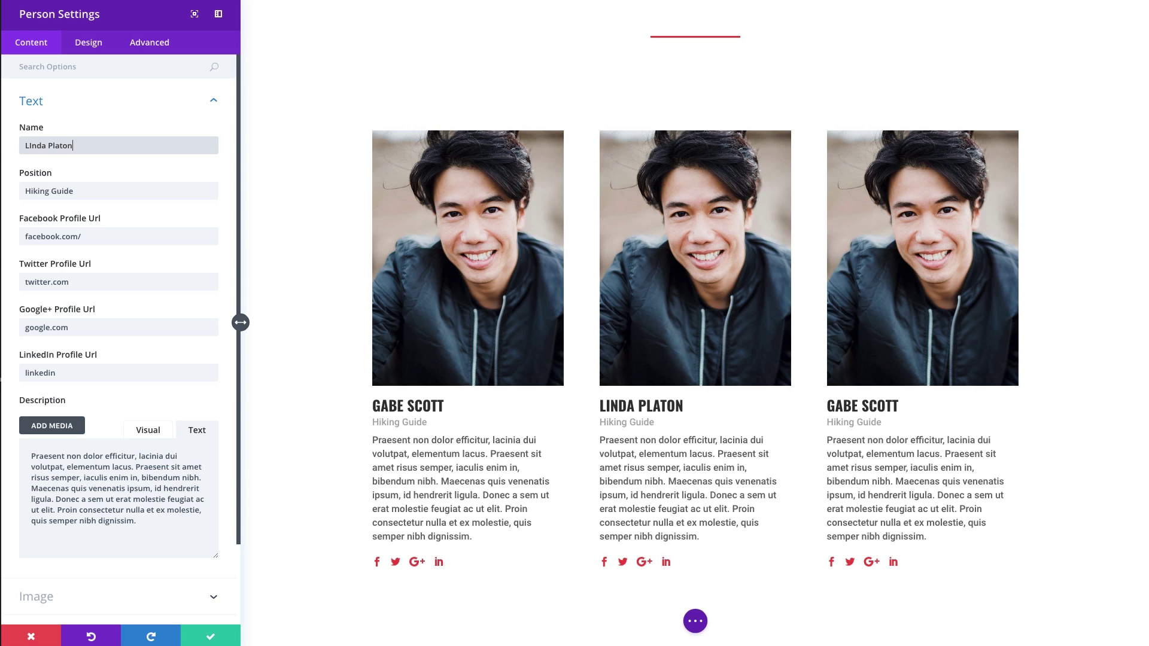
pyautogui.press('Tab')
pyautogui.write('Oce')
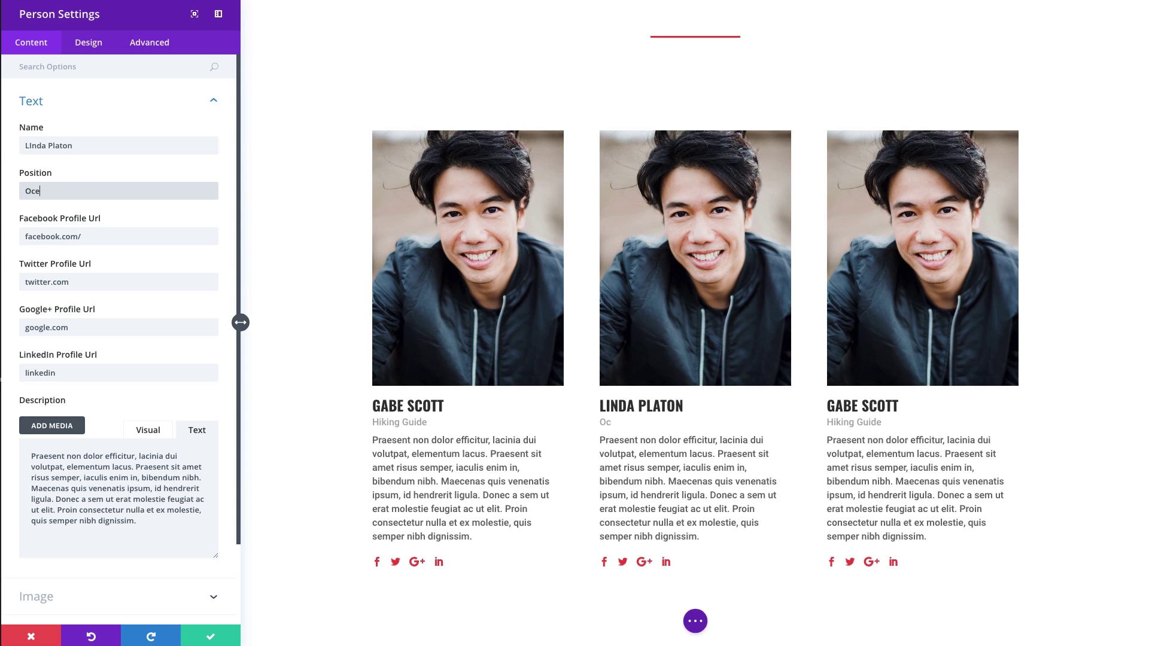
pyautogui.write('an Guide')
pyautogui.press('Tab')
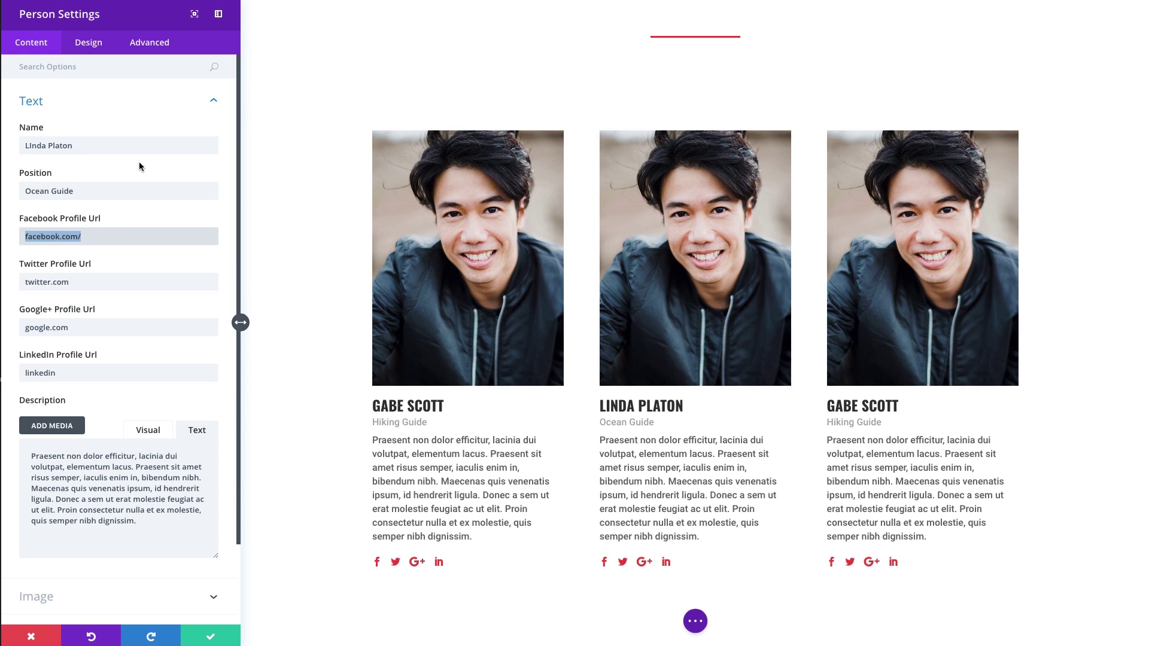
pyautogui.scroll(-3, 144, 297)
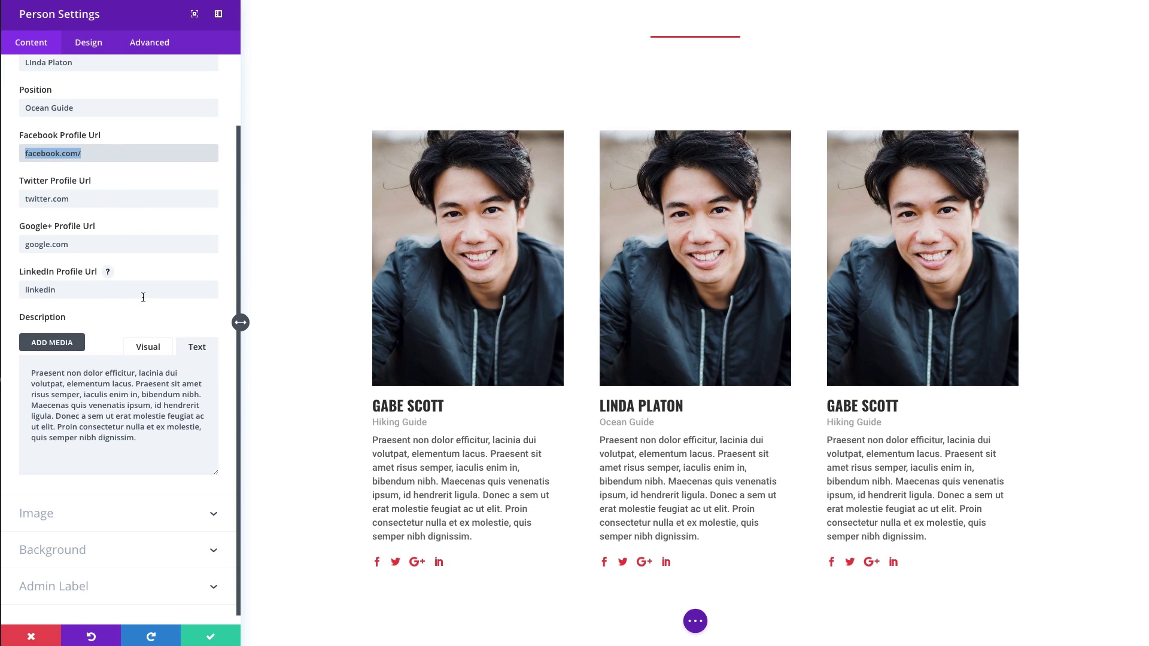
# Replace the middle person module's image with the media library portrait of the woman in a floral top, and save the module.
pyautogui.click(107, 519)
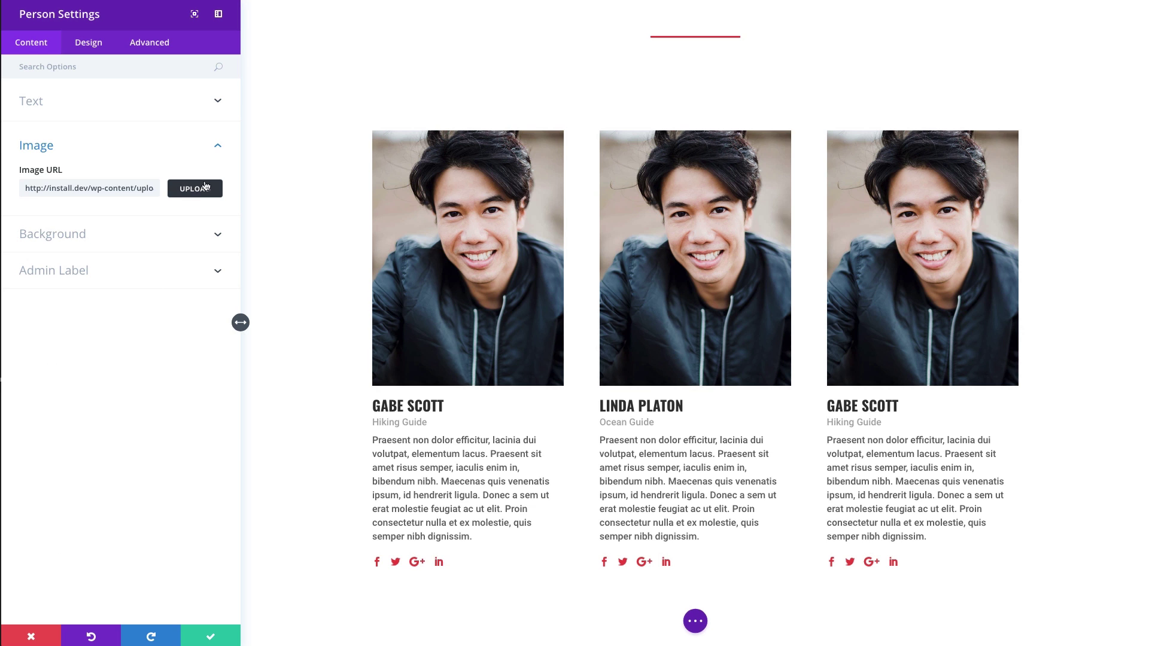
pyautogui.click(195, 188)
pyautogui.scroll(-10, 539, 303)
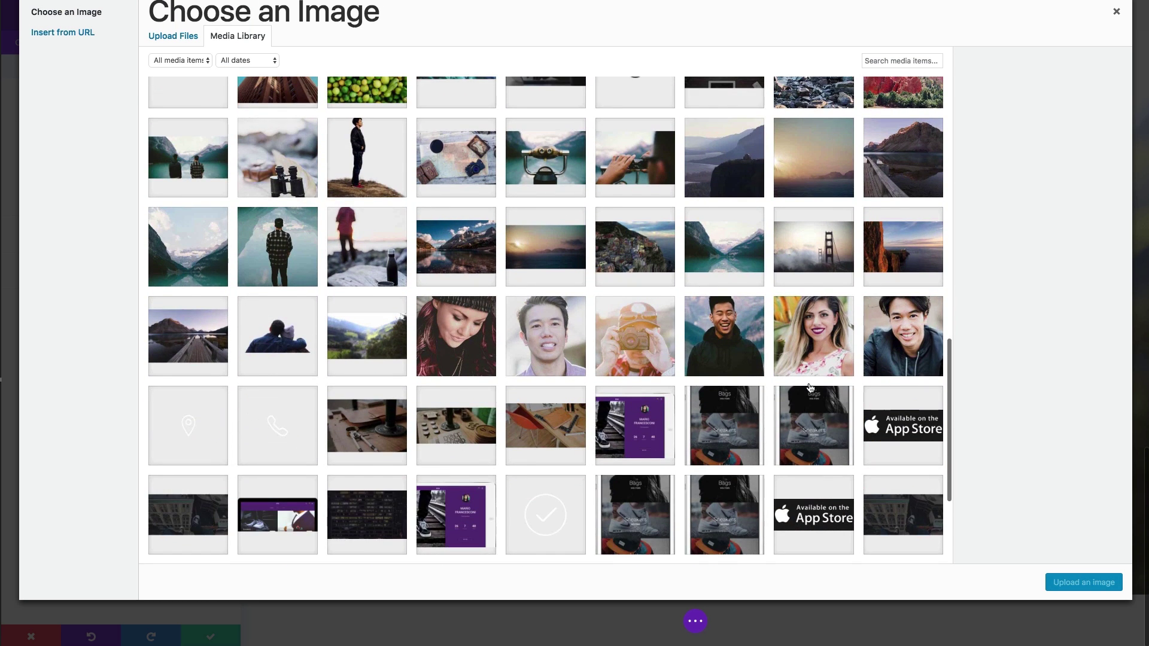
pyautogui.click(813, 356)
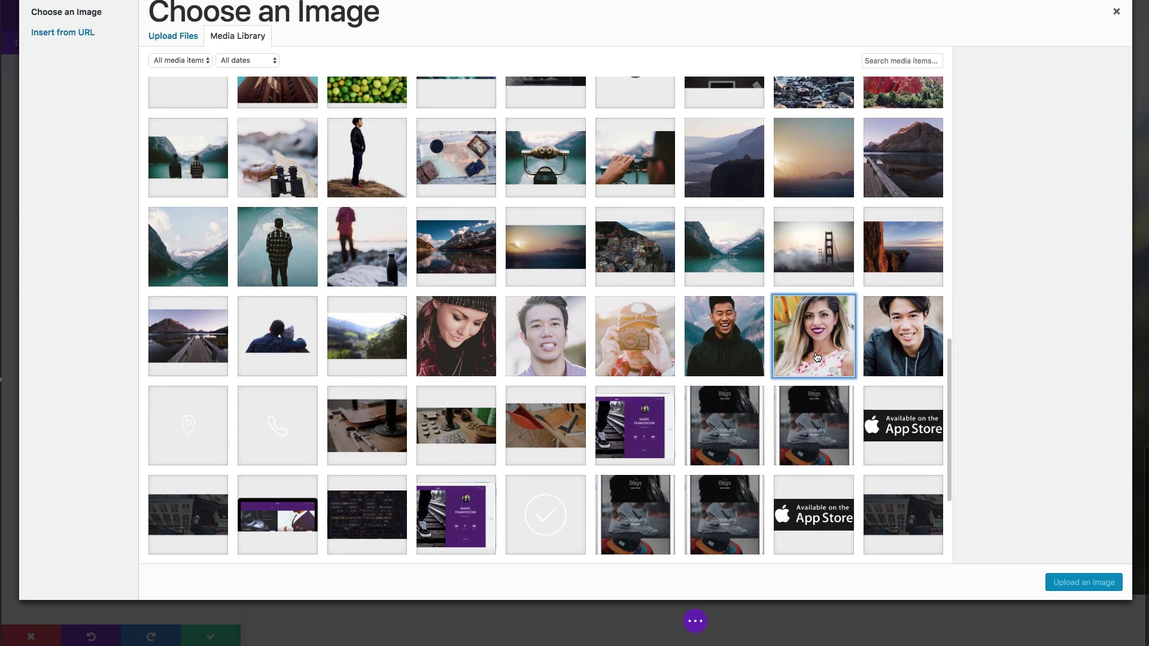
pyautogui.click(849, 376)
pyautogui.click(1068, 592)
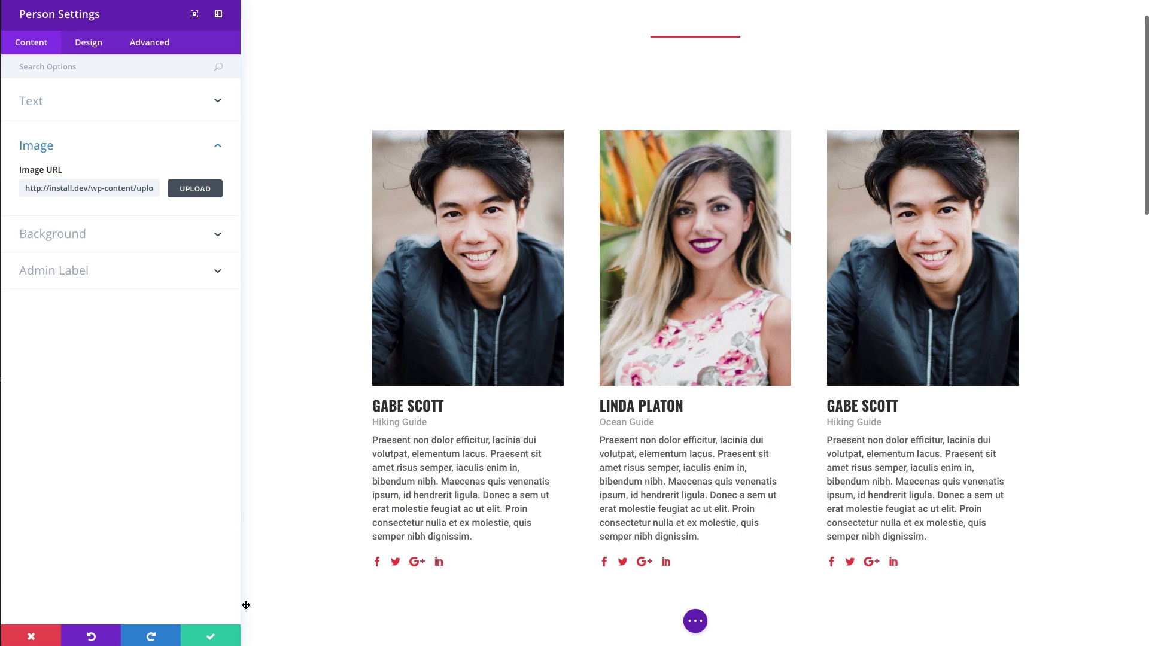
pyautogui.click(213, 639)
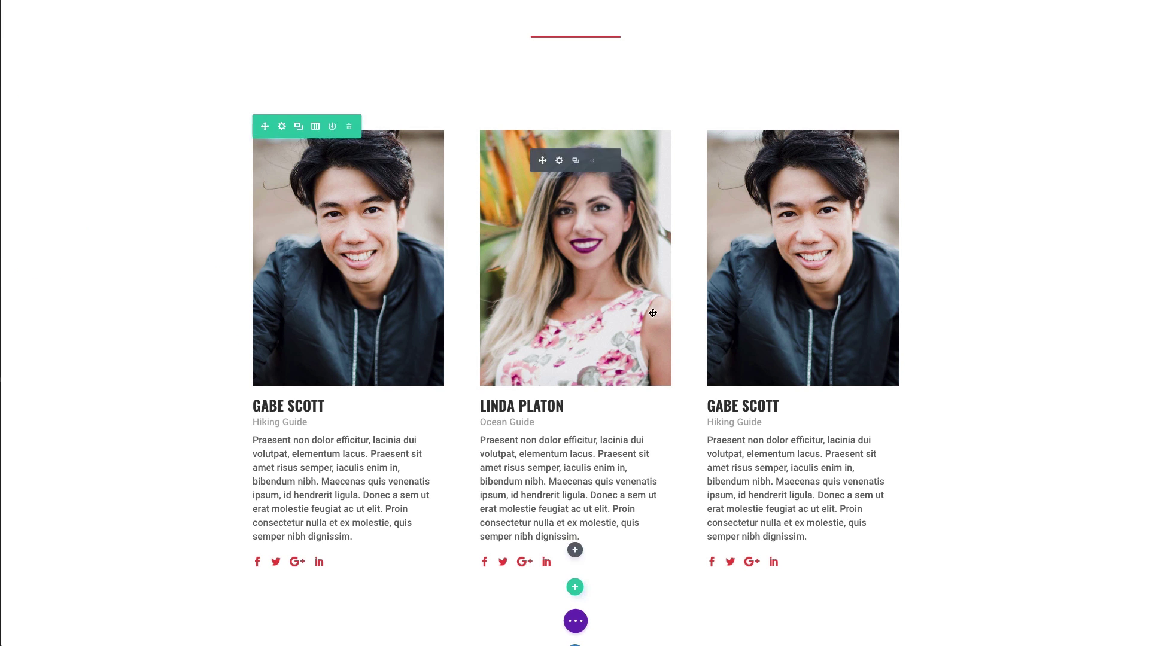
# In the third person module, replace the name with the third guide's full name and set the position to Mountaineer.
pyautogui.click(786, 162)
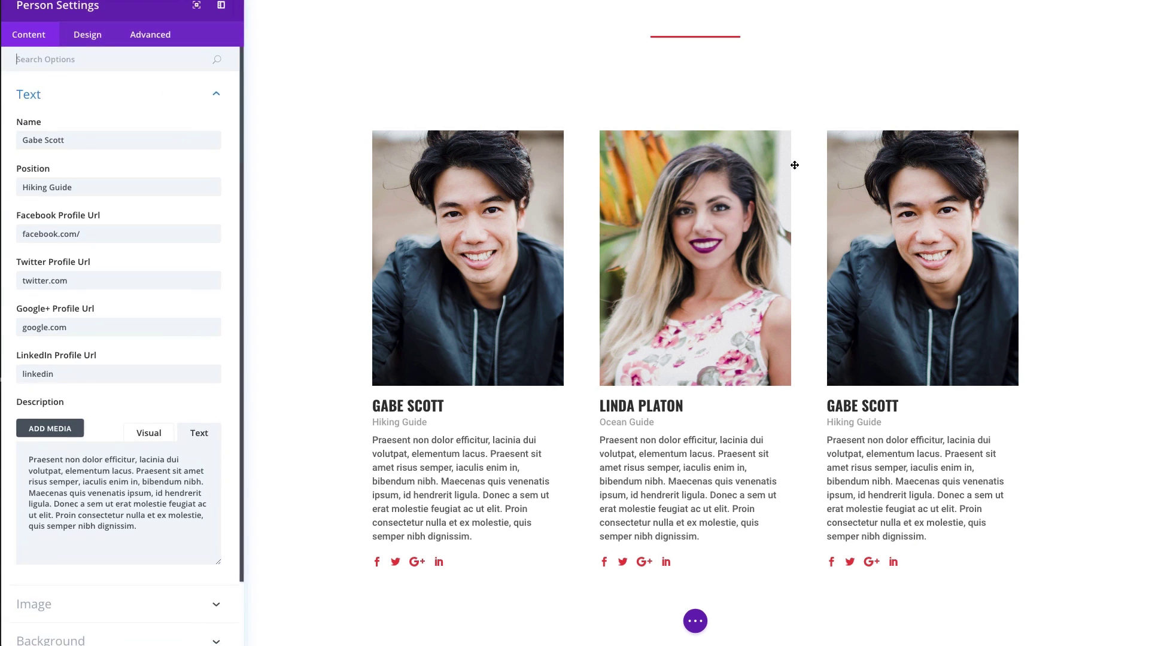
pyautogui.click(66, 146)
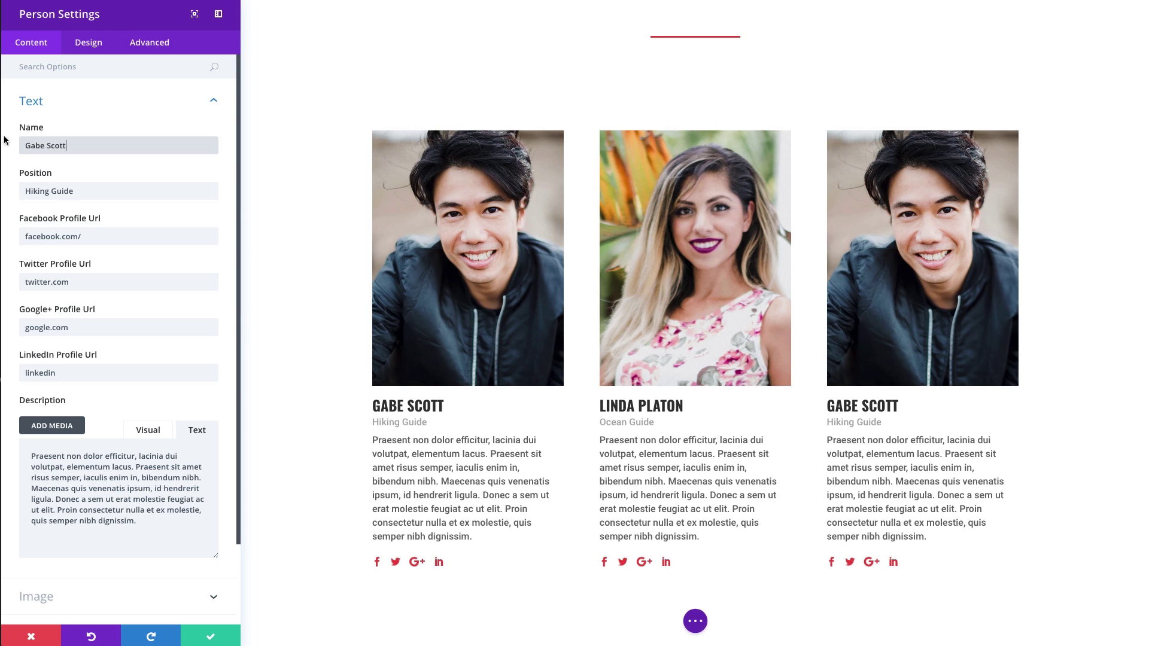
pyautogui.hotkey('ctrl', 'a')
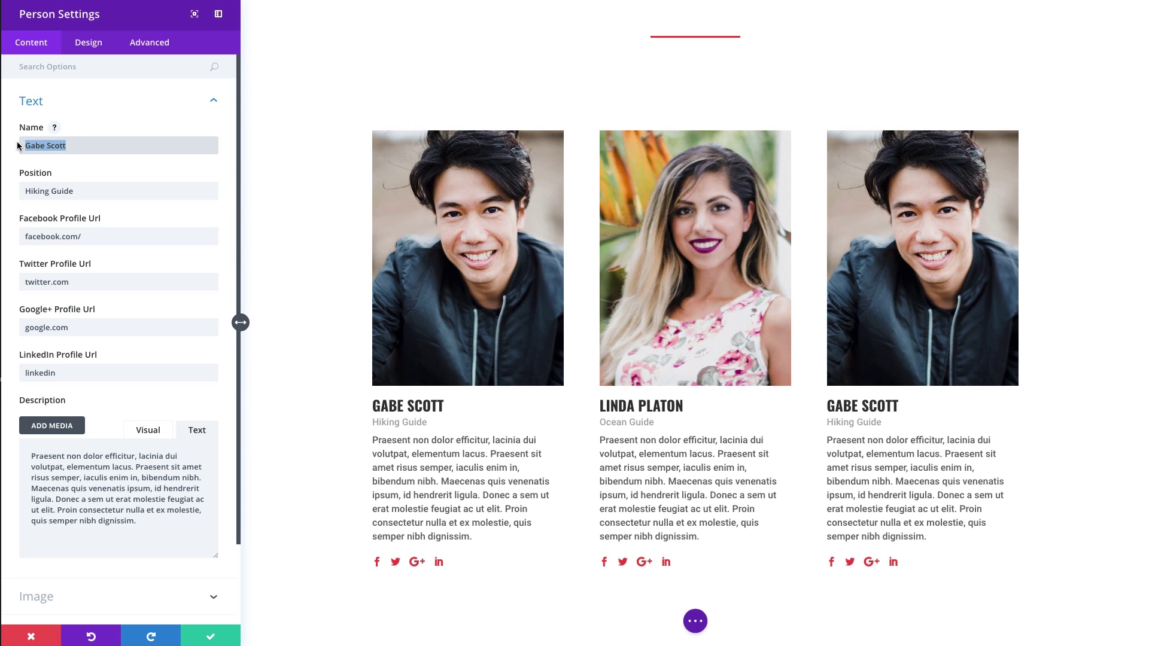
pyautogui.write('Brian Adon')
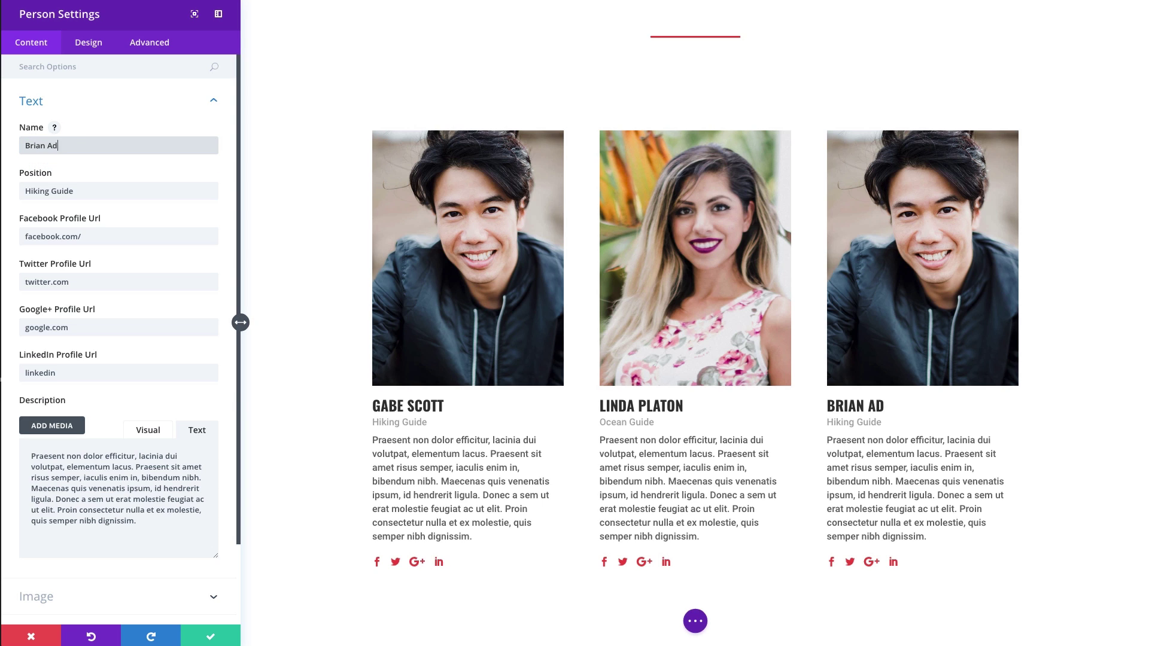
pyautogui.press('Tab')
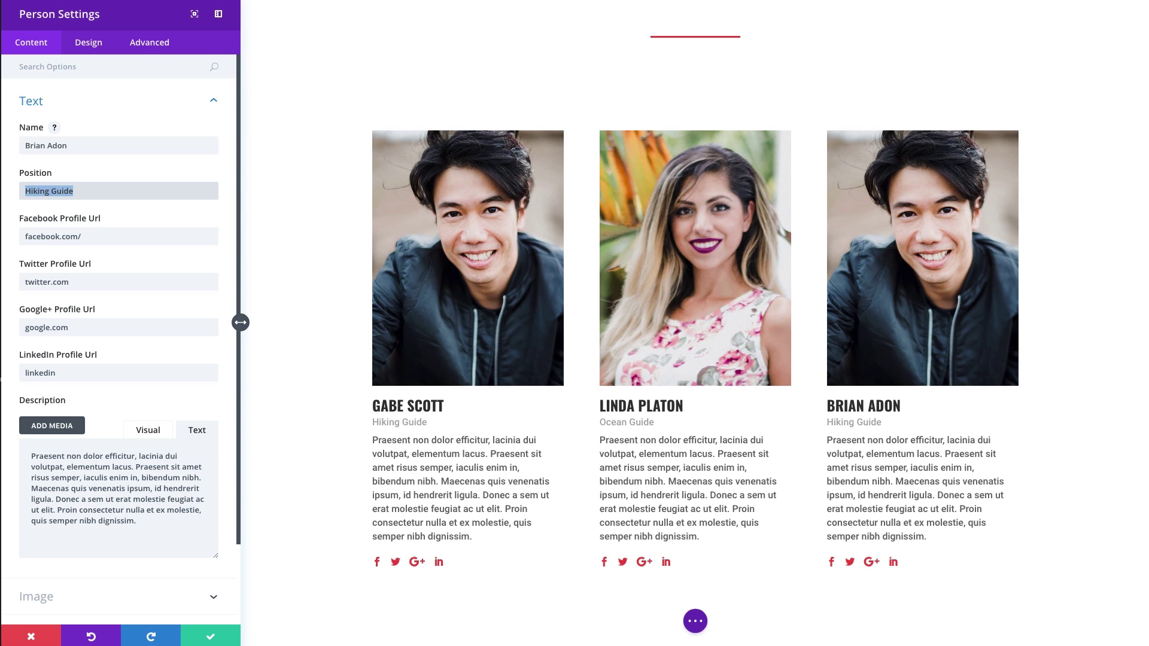
pyautogui.write('Mountaineer')
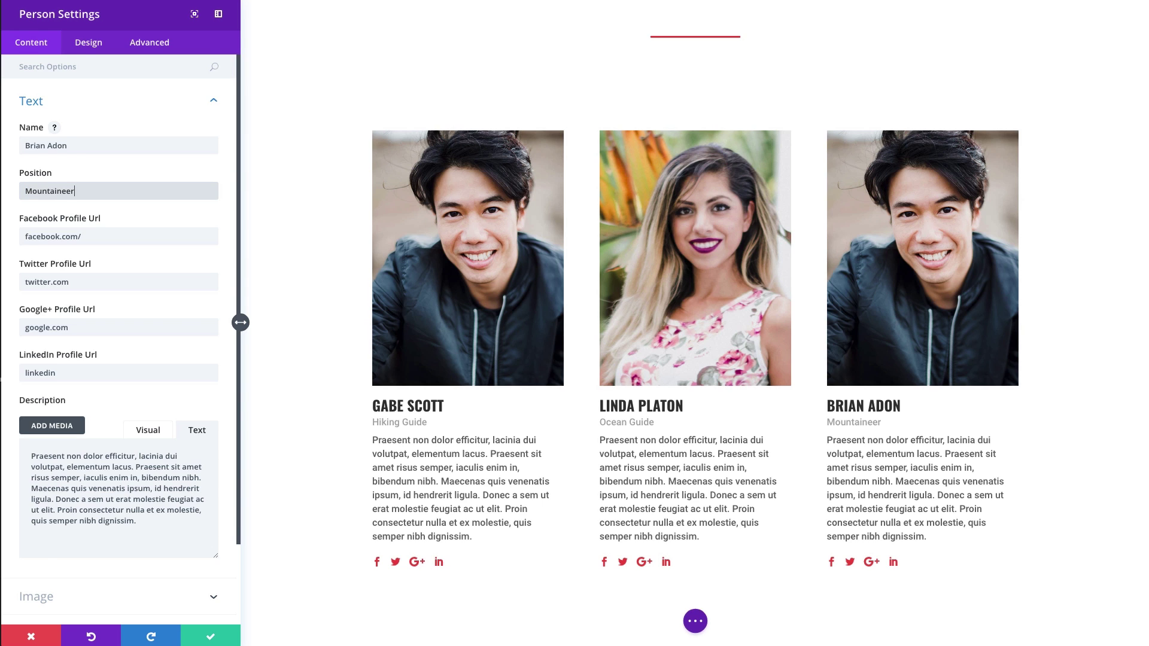
# Replace the third person module's image with travel-portrait-01.jpg from the media library and save the module settings.
pyautogui.scroll(-2, 128, 500)
pyautogui.click(128, 500)
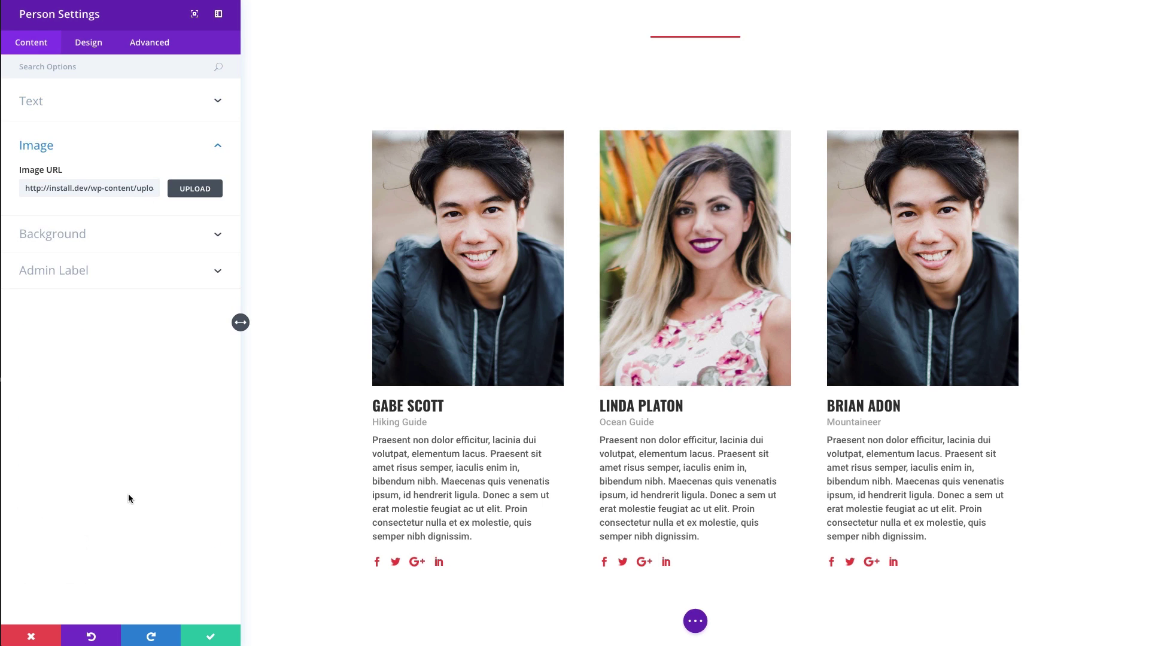
pyautogui.click(204, 195)
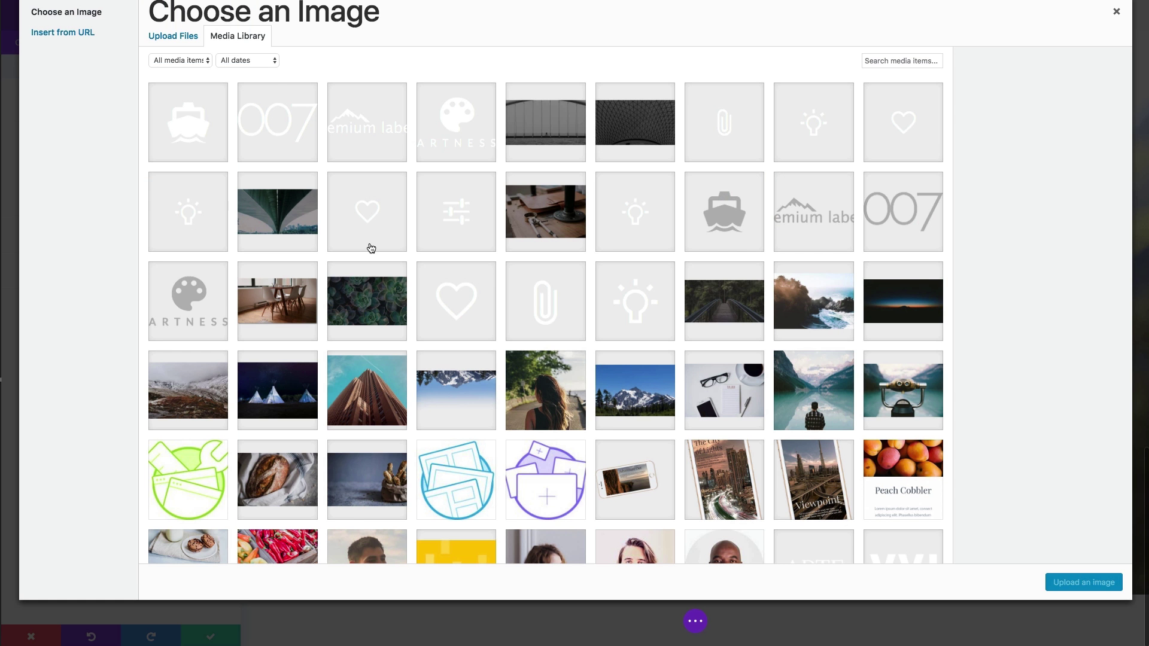
pyautogui.scroll(-10, 641, 282)
pyautogui.click(738, 173)
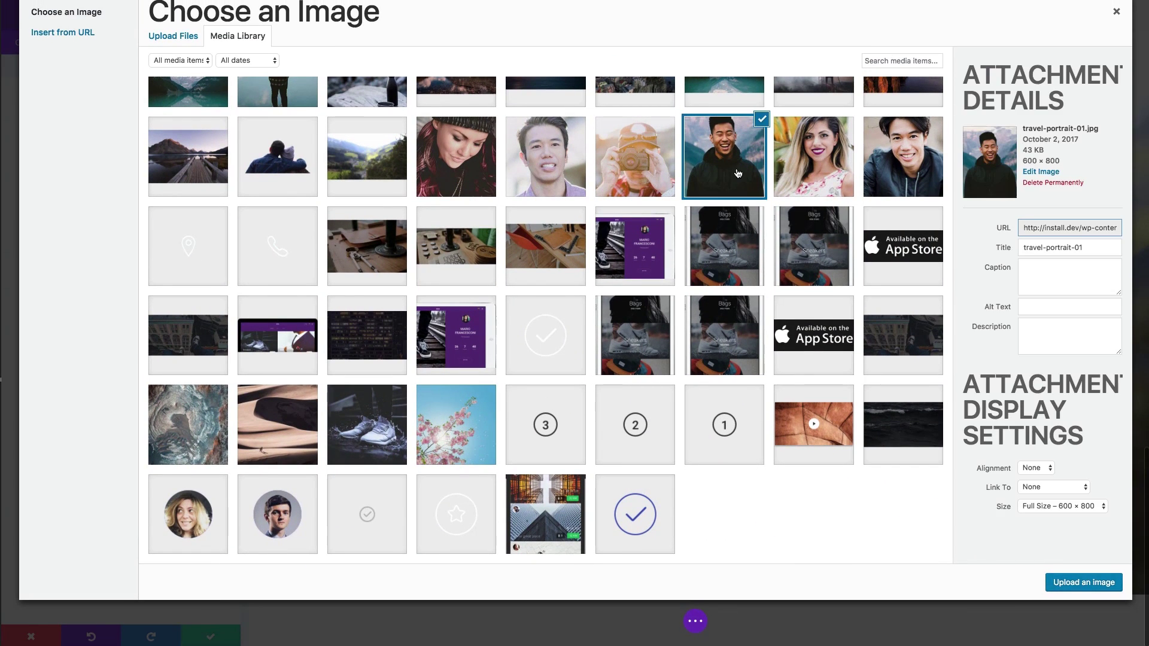
pyautogui.click(1088, 583)
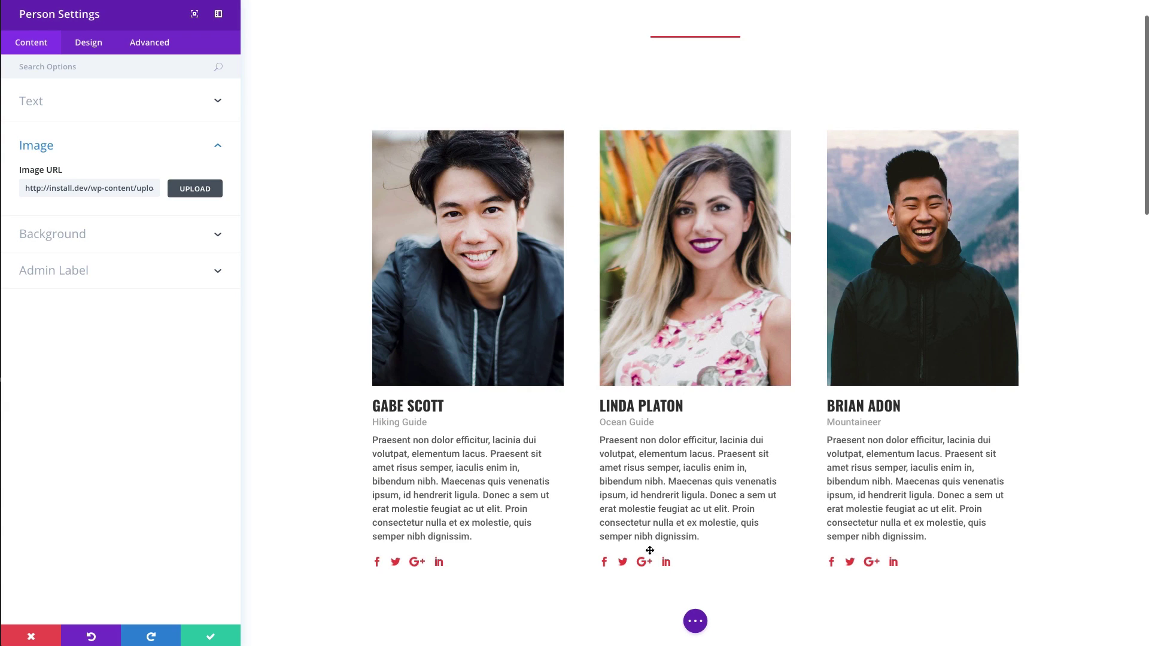
pyautogui.click(220, 640)
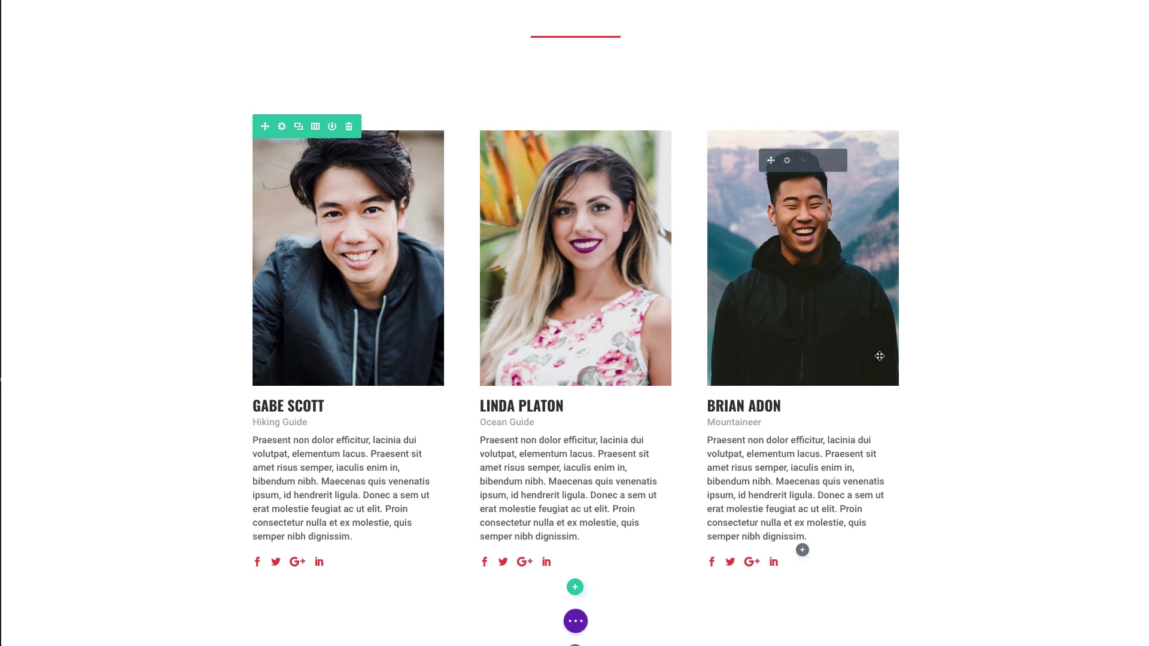
# Save the page with the three guide modules.
pyautogui.scroll(1, 103, 296)
pyautogui.scroll(-1, 102, 296)
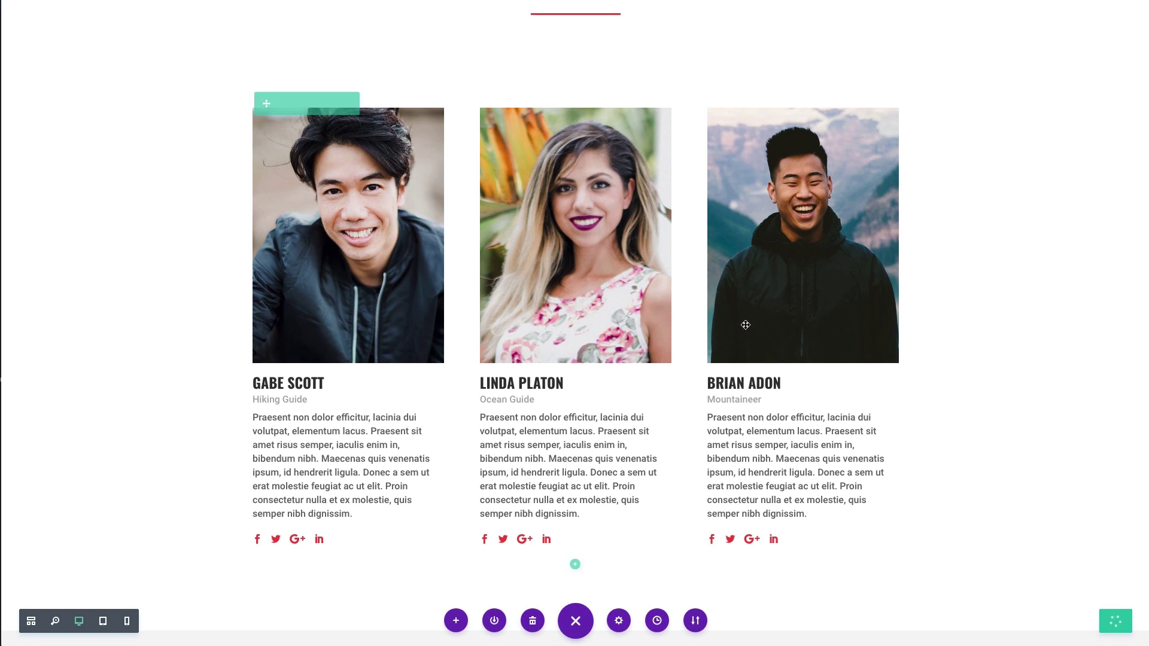
pyautogui.rightClick(235, 1)
pyautogui.press('Escape')
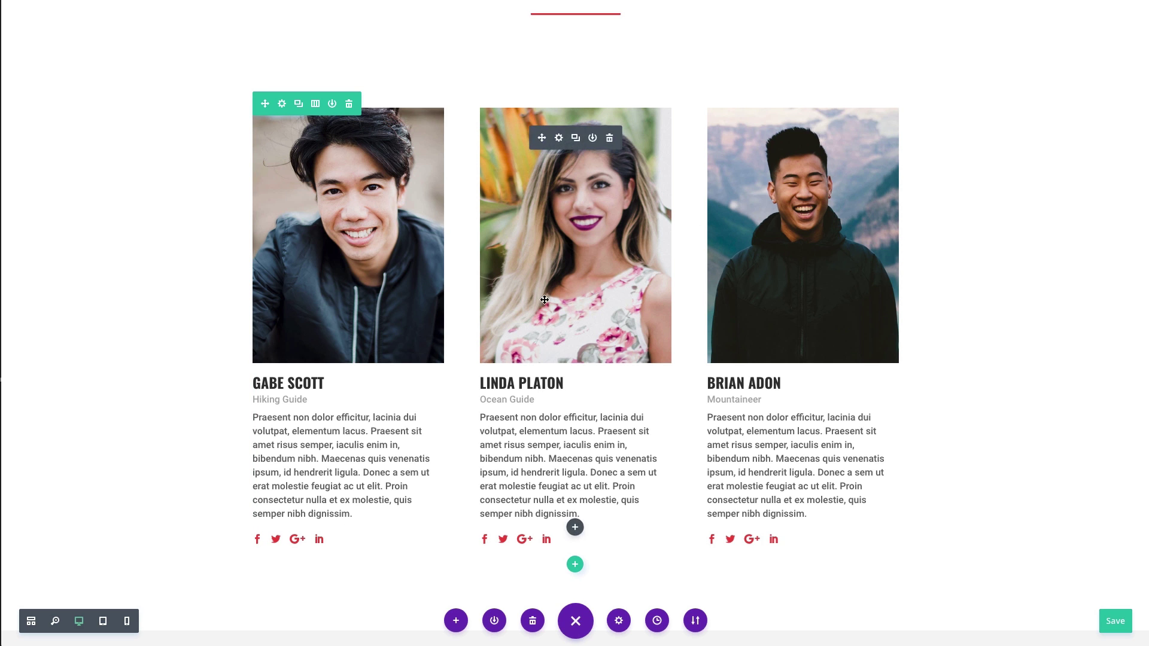
# Add a short animation delay to the middle person module's Fade animation and save its settings.
pyautogui.click(559, 139)
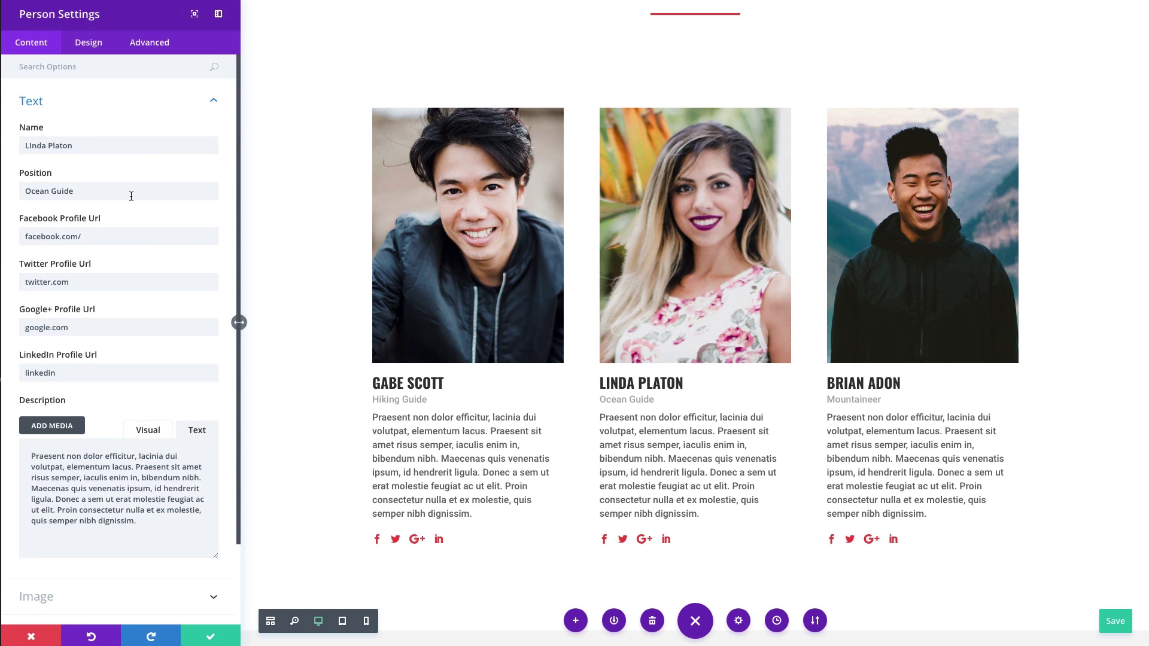
pyautogui.scroll(-3, 131, 196)
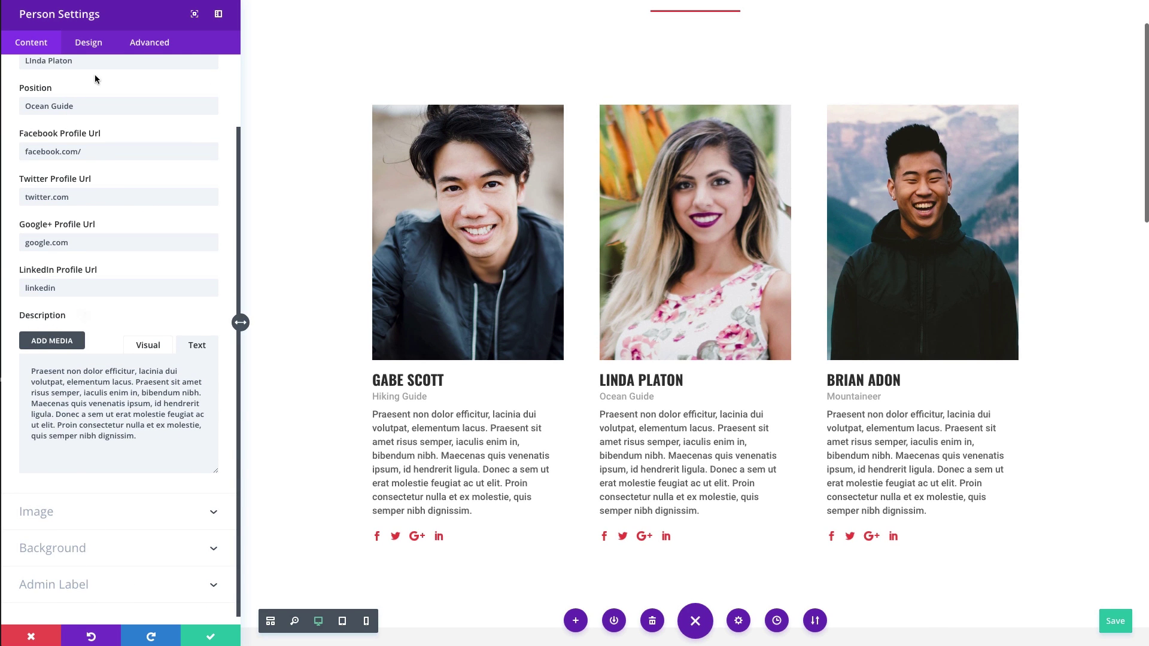
pyautogui.click(95, 43)
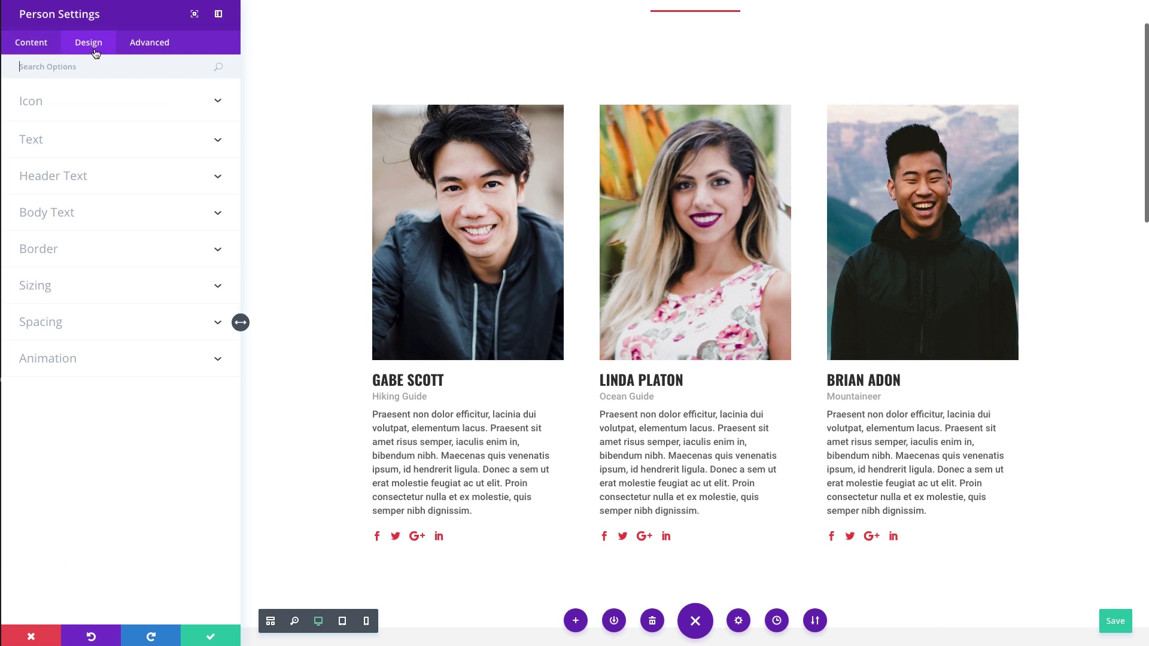
pyautogui.click(73, 361)
pyautogui.scroll(-3, 124, 422)
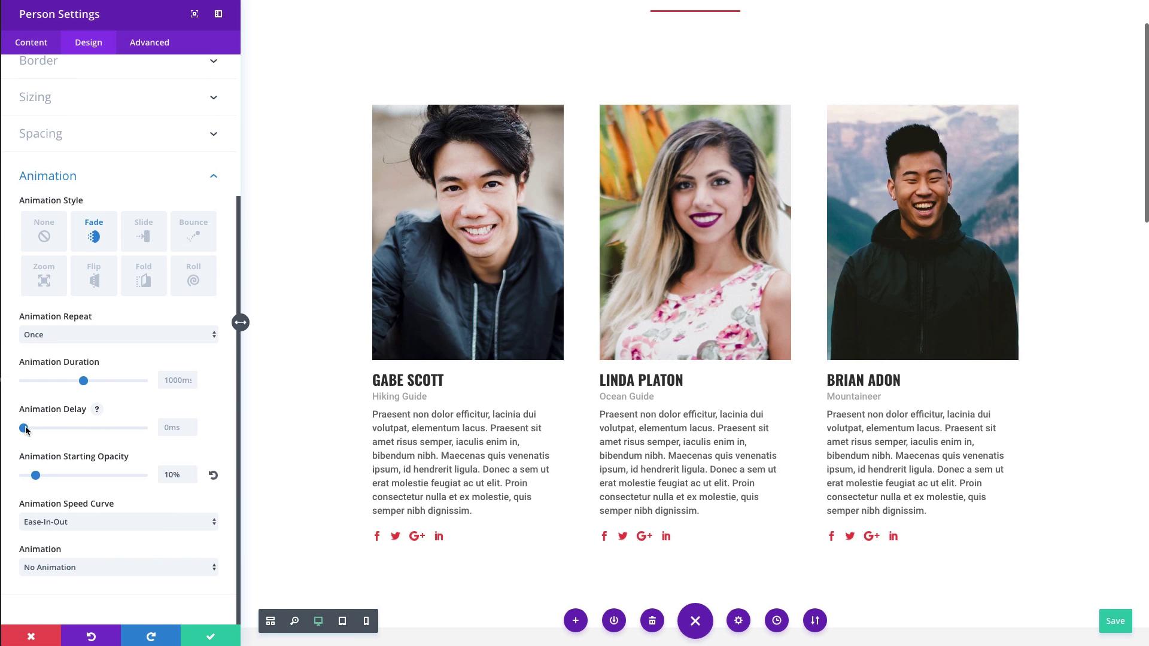
pyautogui.moveTo(25, 429); pyautogui.dragTo(33, 431)
pyautogui.press('Return')
# Give the third person module a slightly longer animation delay than the middle one and save its settings.
pyautogui.click(786, 137)
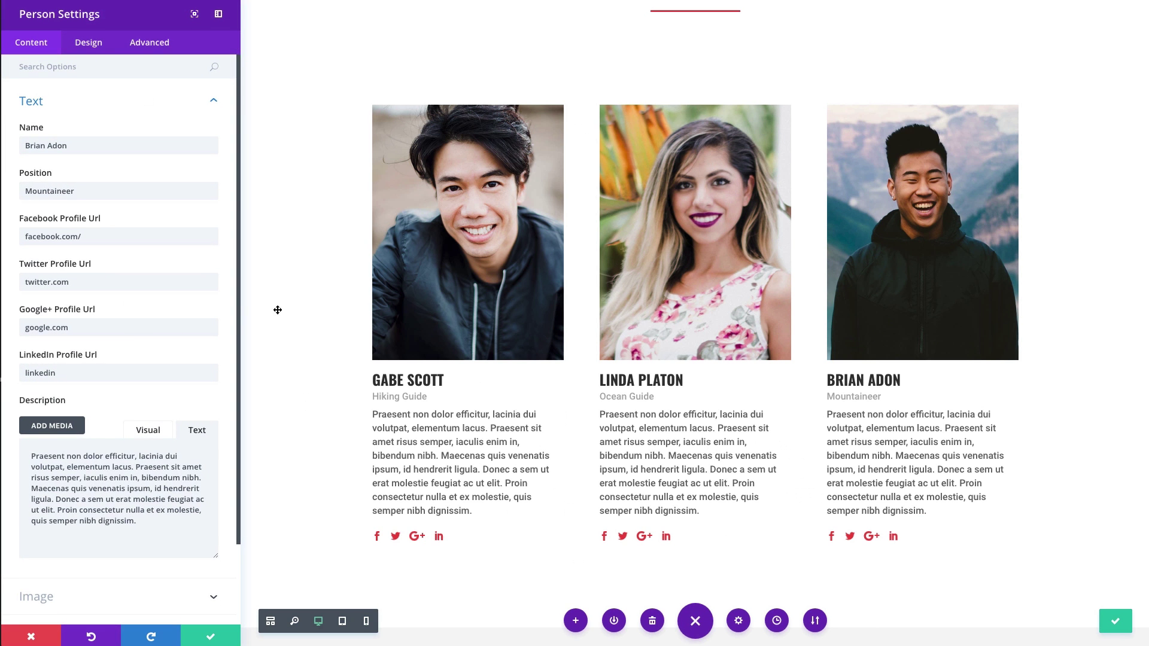
pyautogui.click(89, 43)
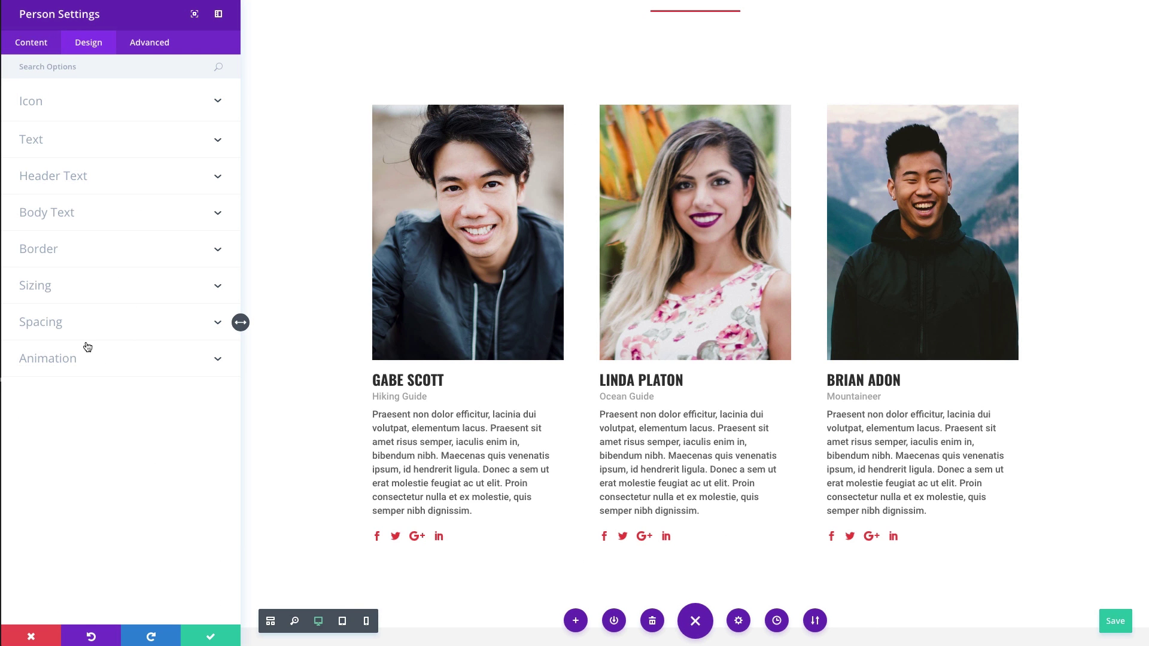
pyautogui.click(70, 365)
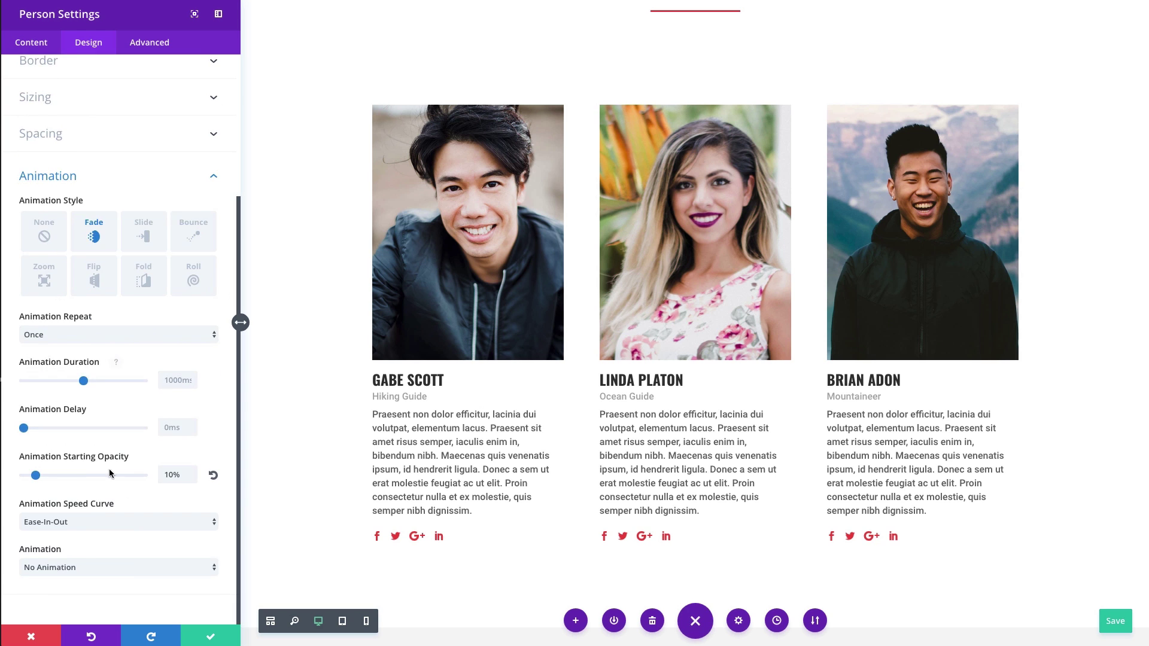
pyautogui.click(28, 428)
pyautogui.moveTo(36, 432); pyautogui.dragTo(41, 432)
pyautogui.click(212, 636)
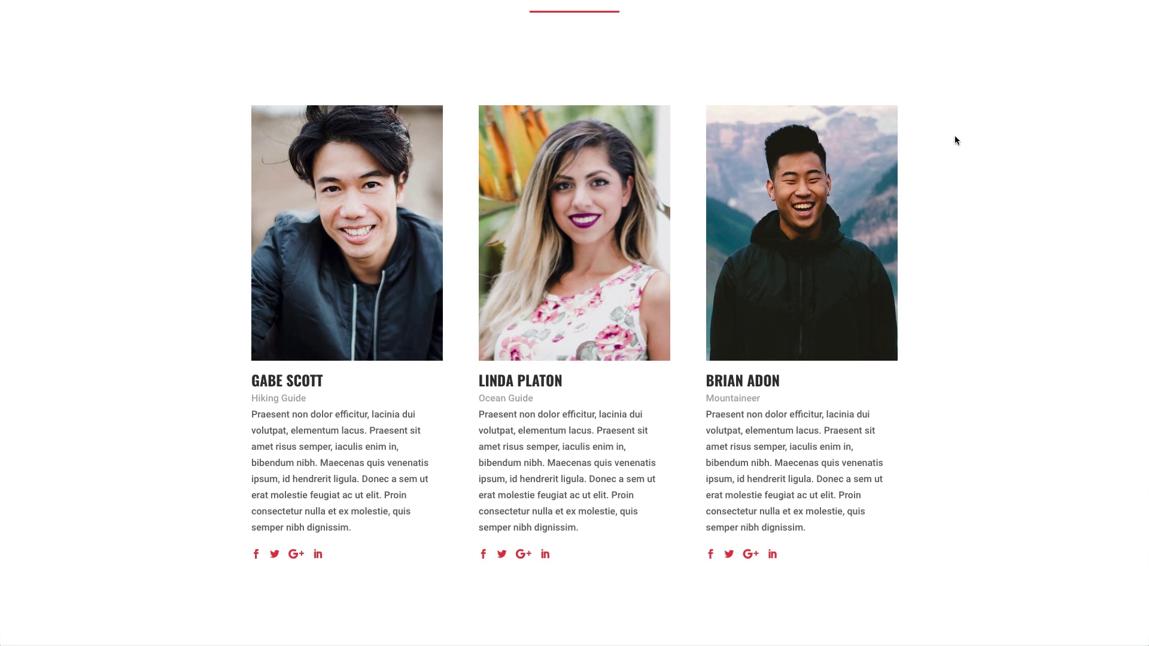
# Reload the live page to check the staggered fade-in of the three guide modules.
pyautogui.press('F5')
pyautogui.press('F5')
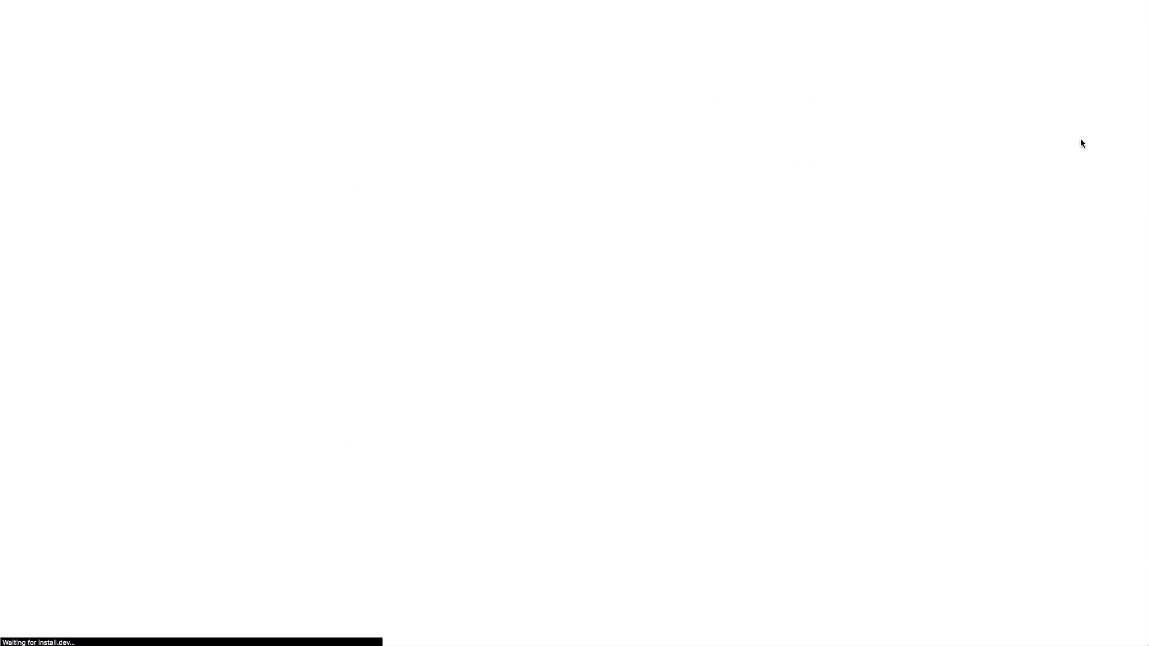